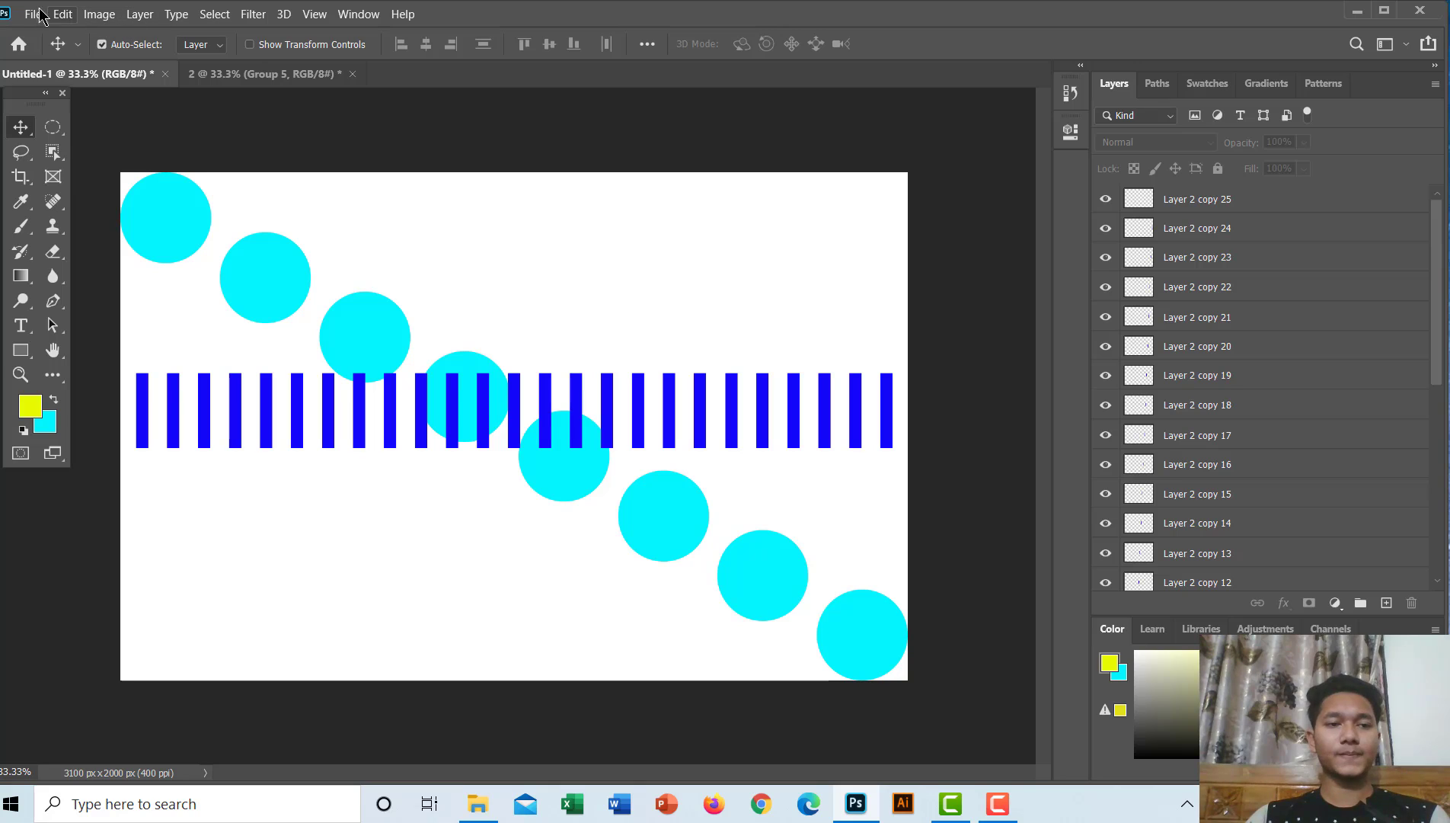
# Create a new document named 3, 3100 x 2000 pixels at 400 pixels/inch, RGB Color with a white background
pyautogui.click(35, 15)
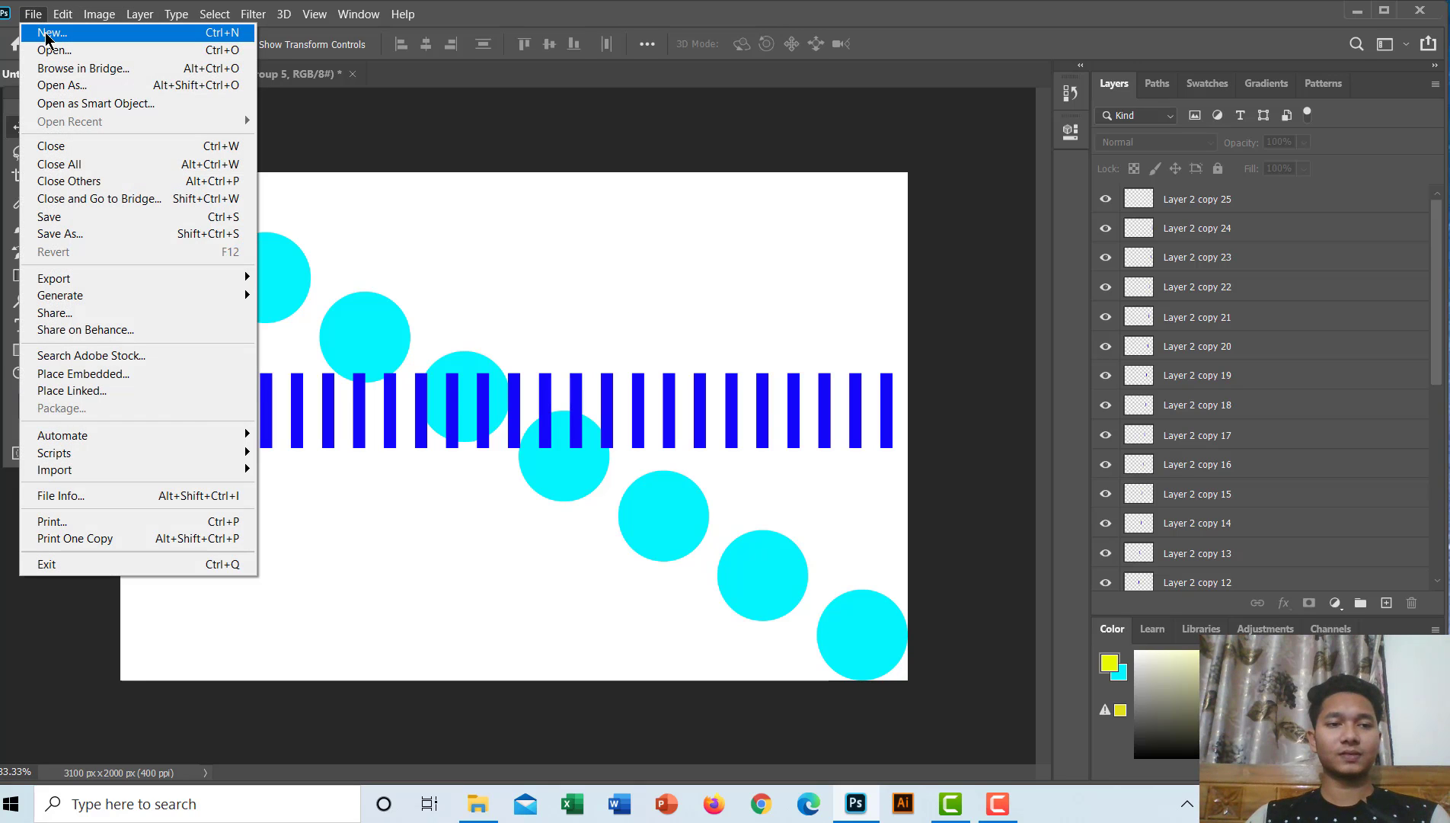
pyautogui.click(48, 35)
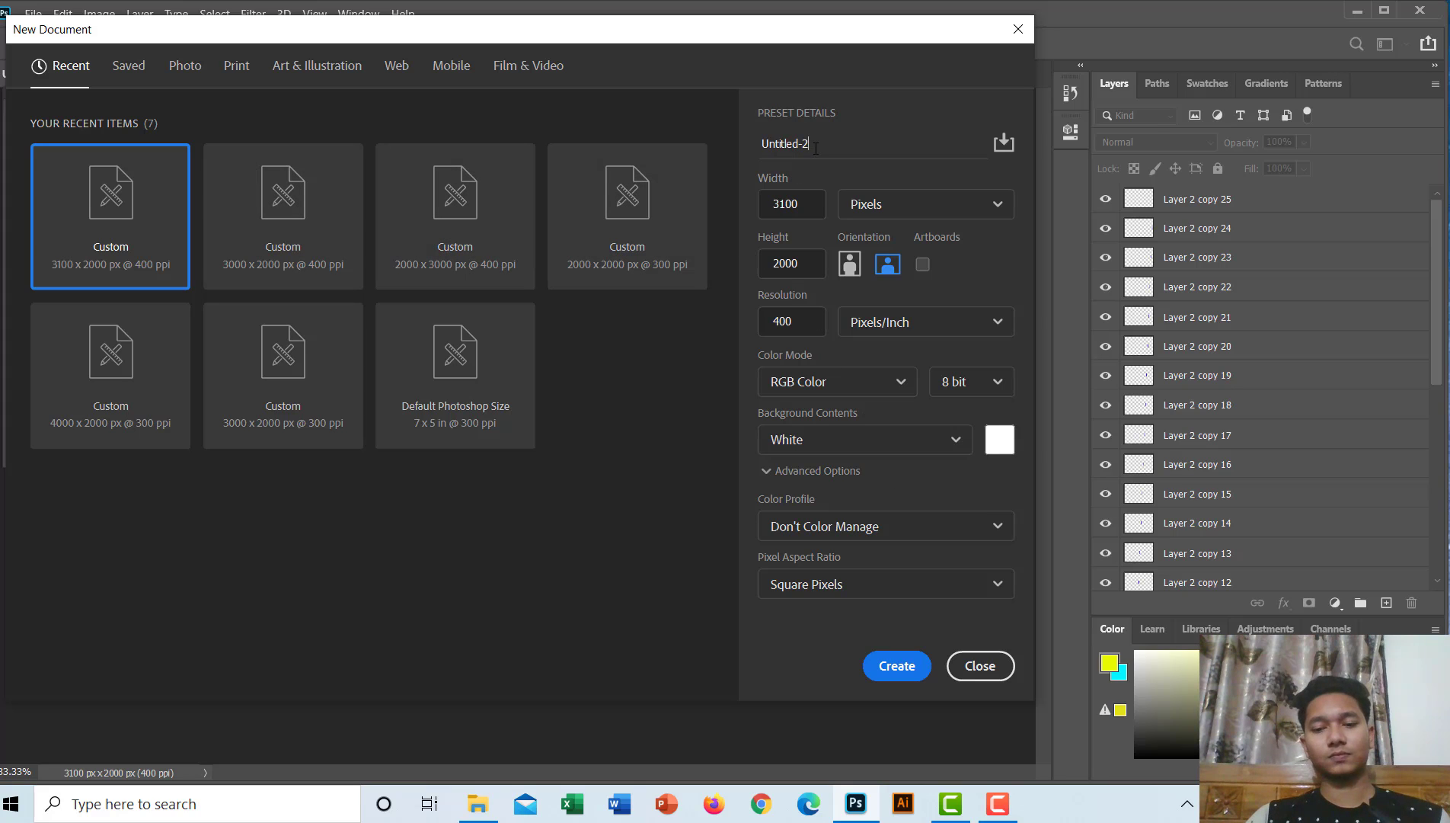
pyautogui.press('BackSpace')
pyautogui.press('BackSpace')
pyautogui.press('BackSpace')
pyautogui.press('BackSpace')
pyautogui.press('BackSpace')
pyautogui.press('BackSpace')
pyautogui.press('BackSpace')
pyautogui.press('BackSpace')
pyautogui.press('BackSpace')
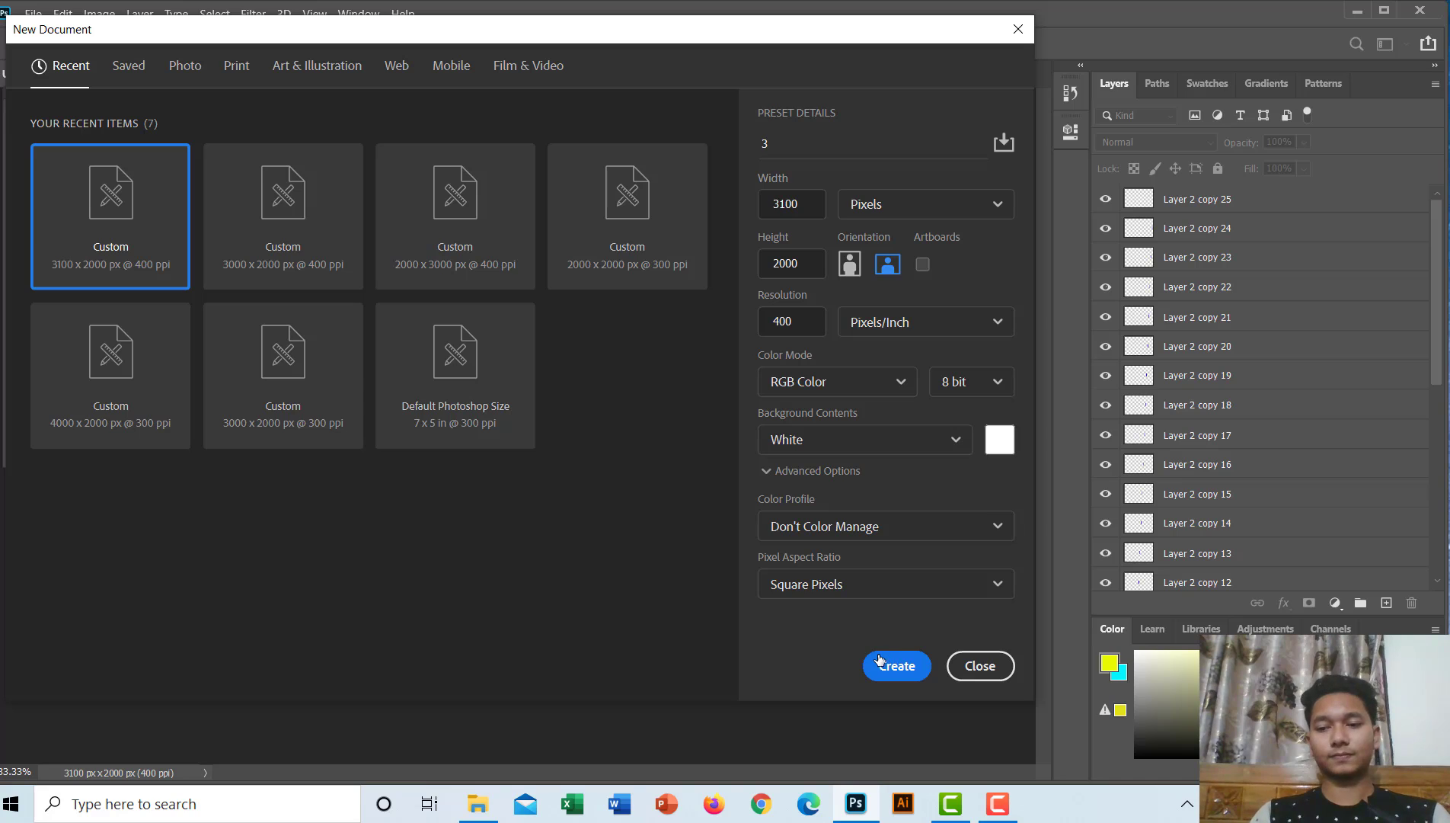
pyautogui.click(962, 670)
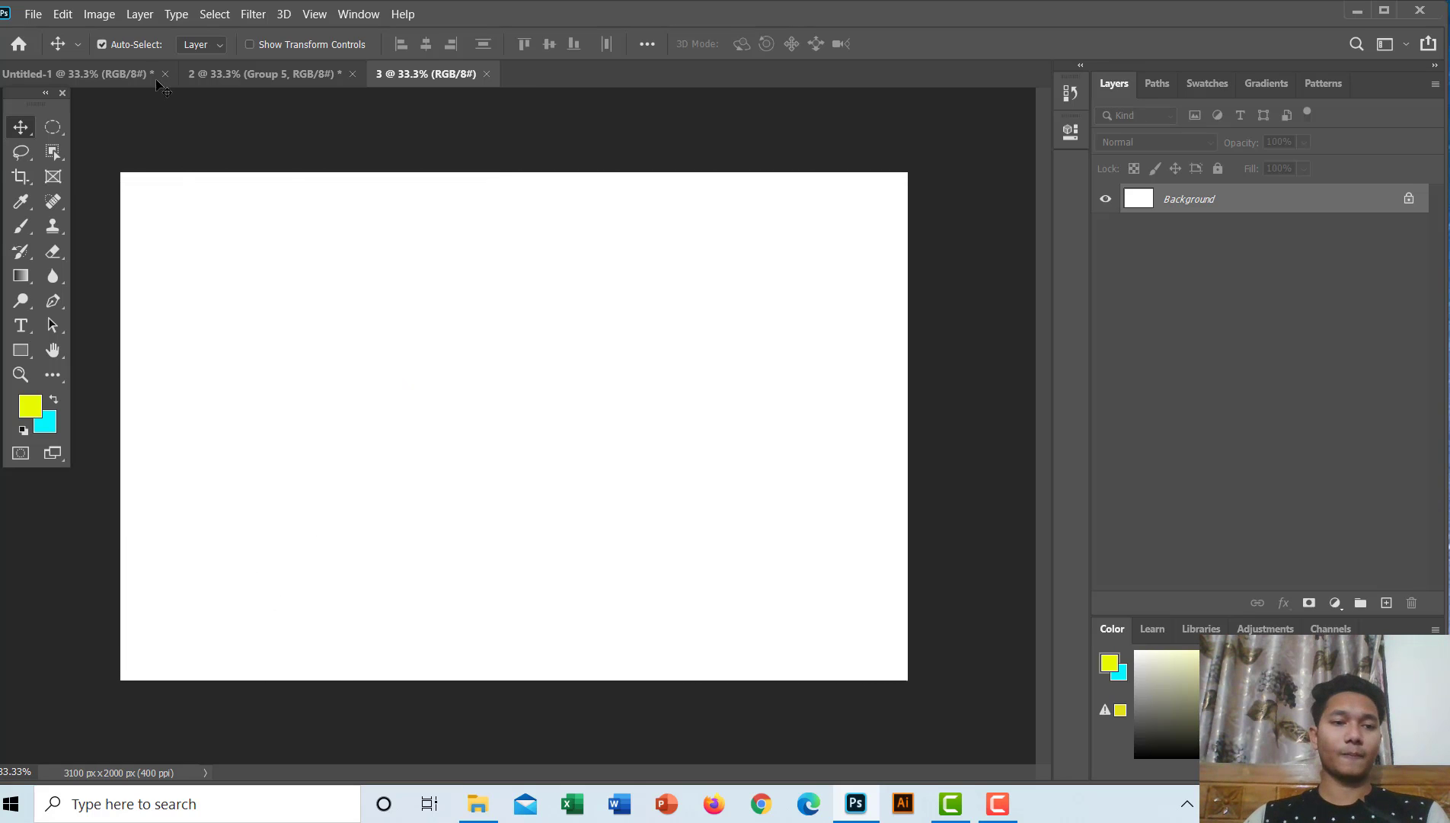
# Make a rectangular marquee selection about 210 px wide and 885 px high in the canvas's upper-left corner
pyautogui.click(61, 126)
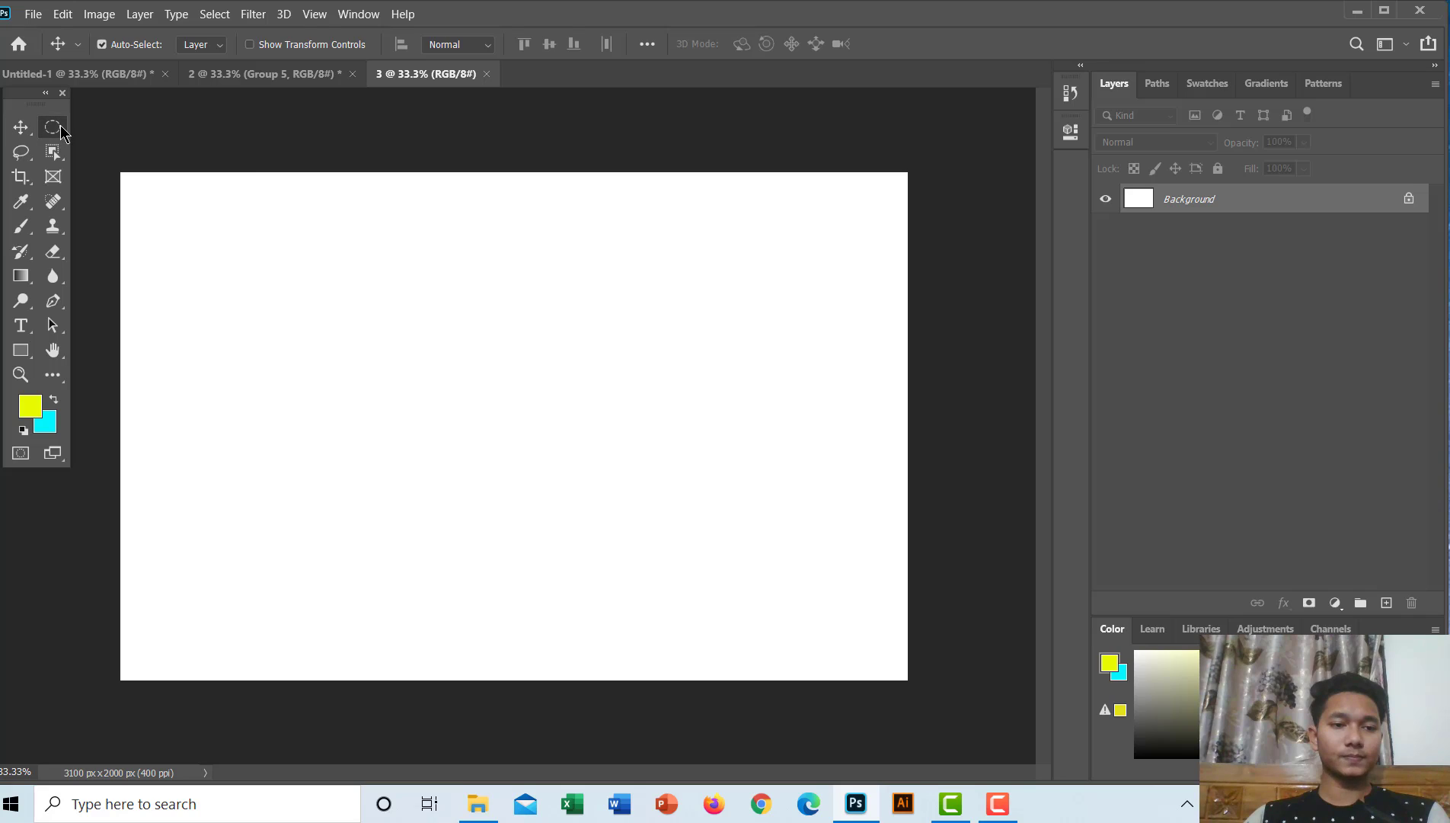
pyautogui.click(86, 128)
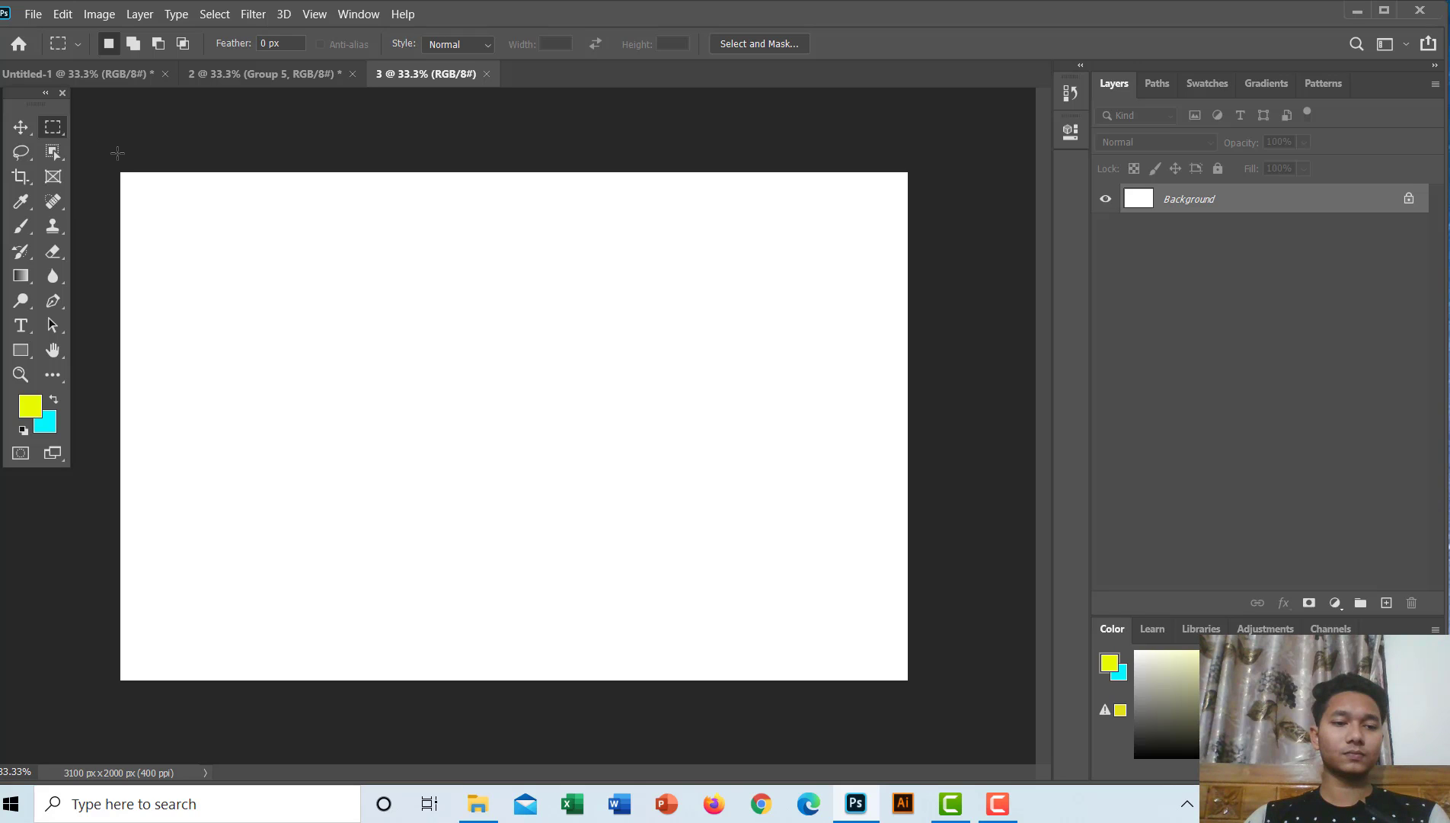
pyautogui.moveTo(119, 149); pyautogui.dragTo(173, 396)
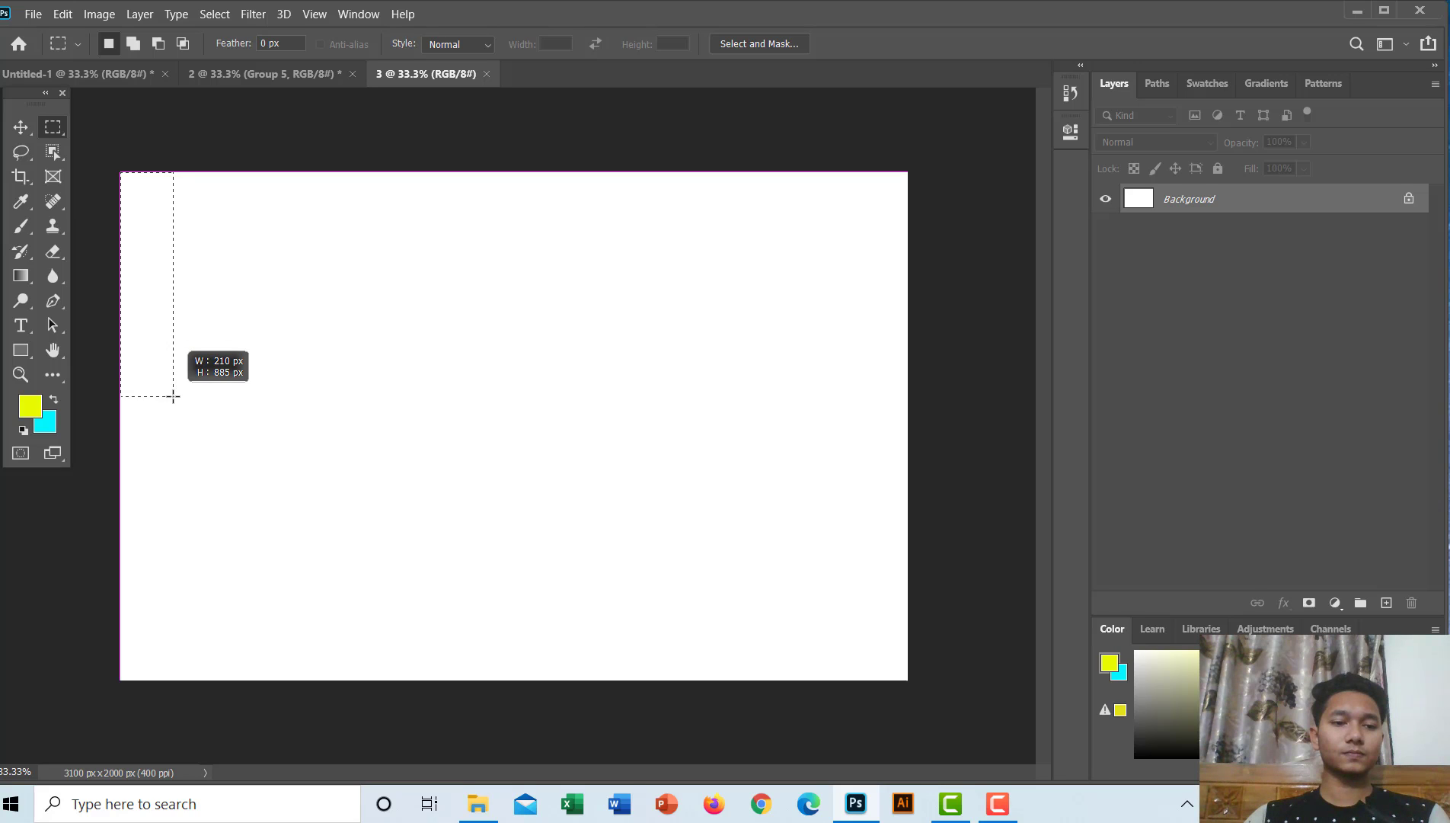
pyautogui.moveTo(173, 396); pyautogui.dragTo(174, 397)
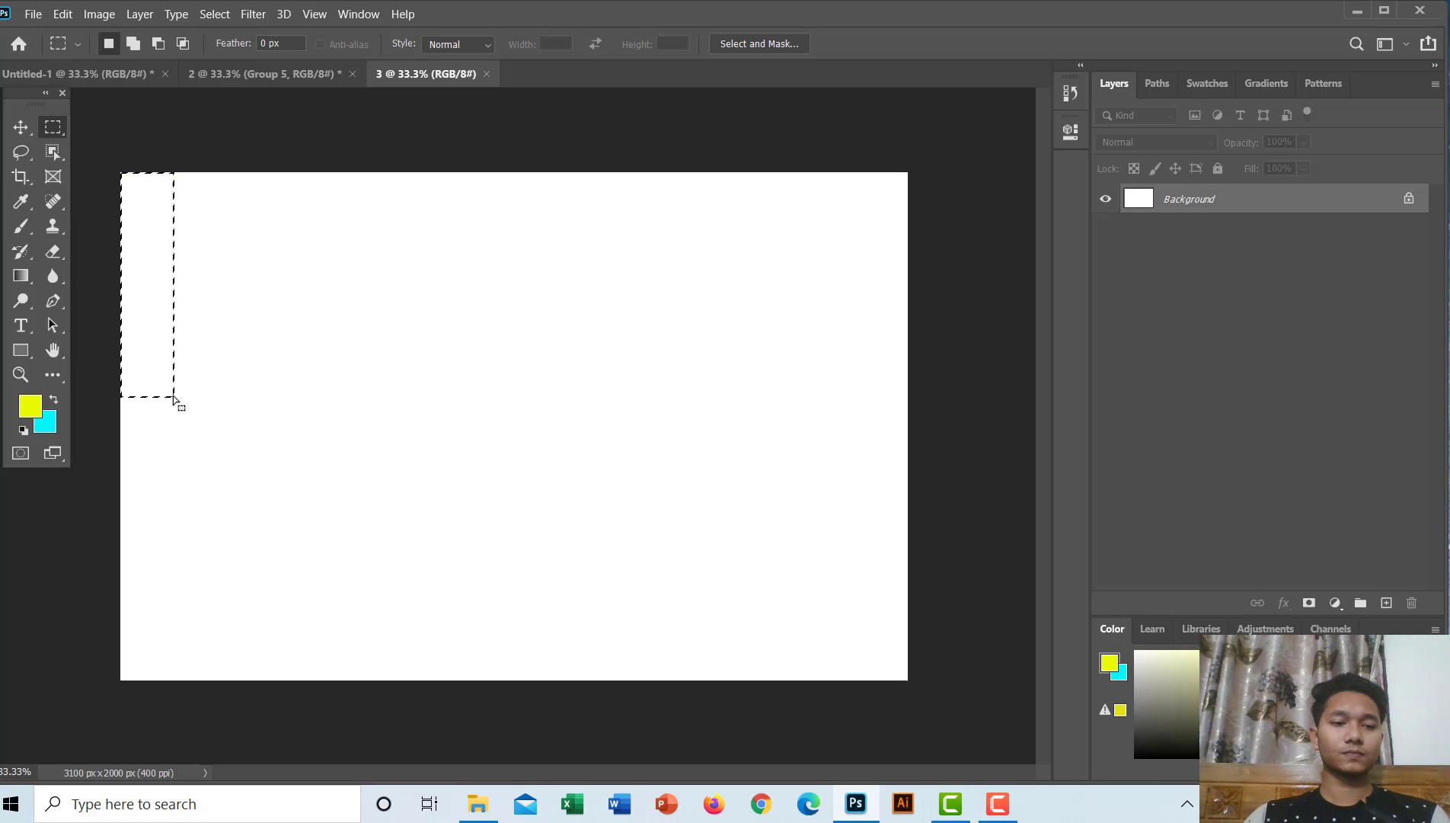
# Add a new layer, fill the selection with magenta fd05e9 set as the background color, and deselect
pyautogui.click(1386, 601)
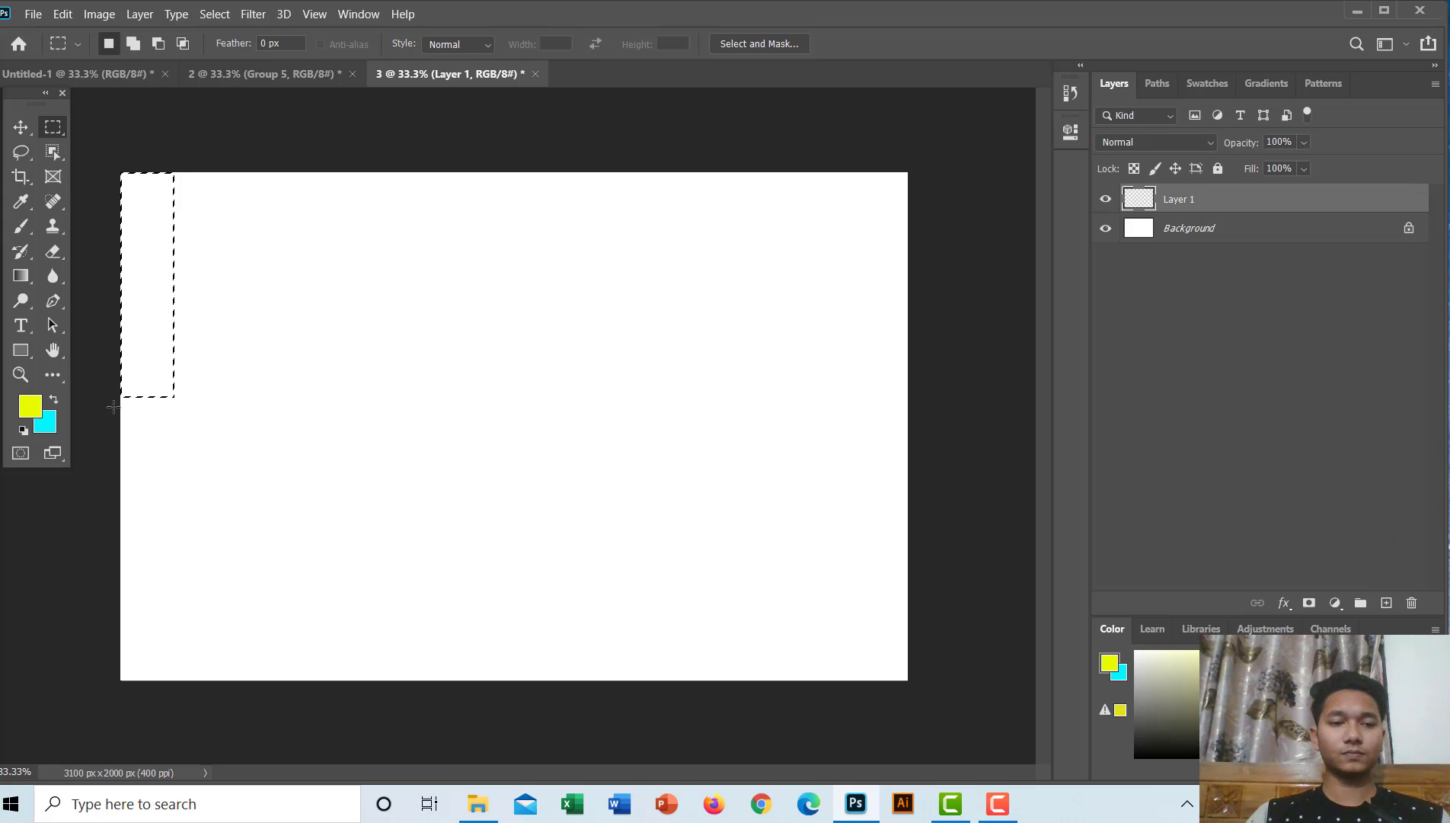
pyautogui.click(47, 424)
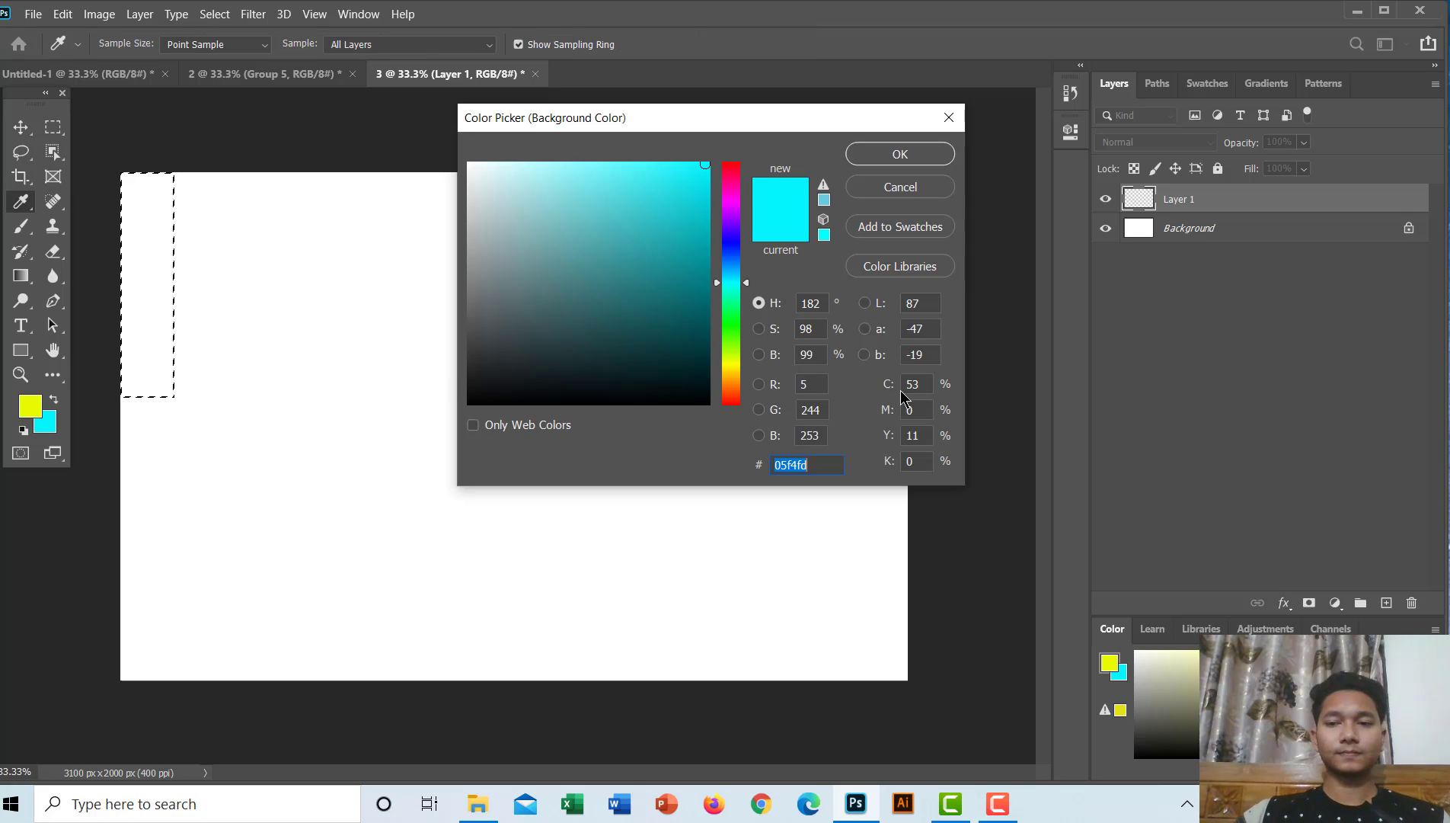
pyautogui.click(727, 199)
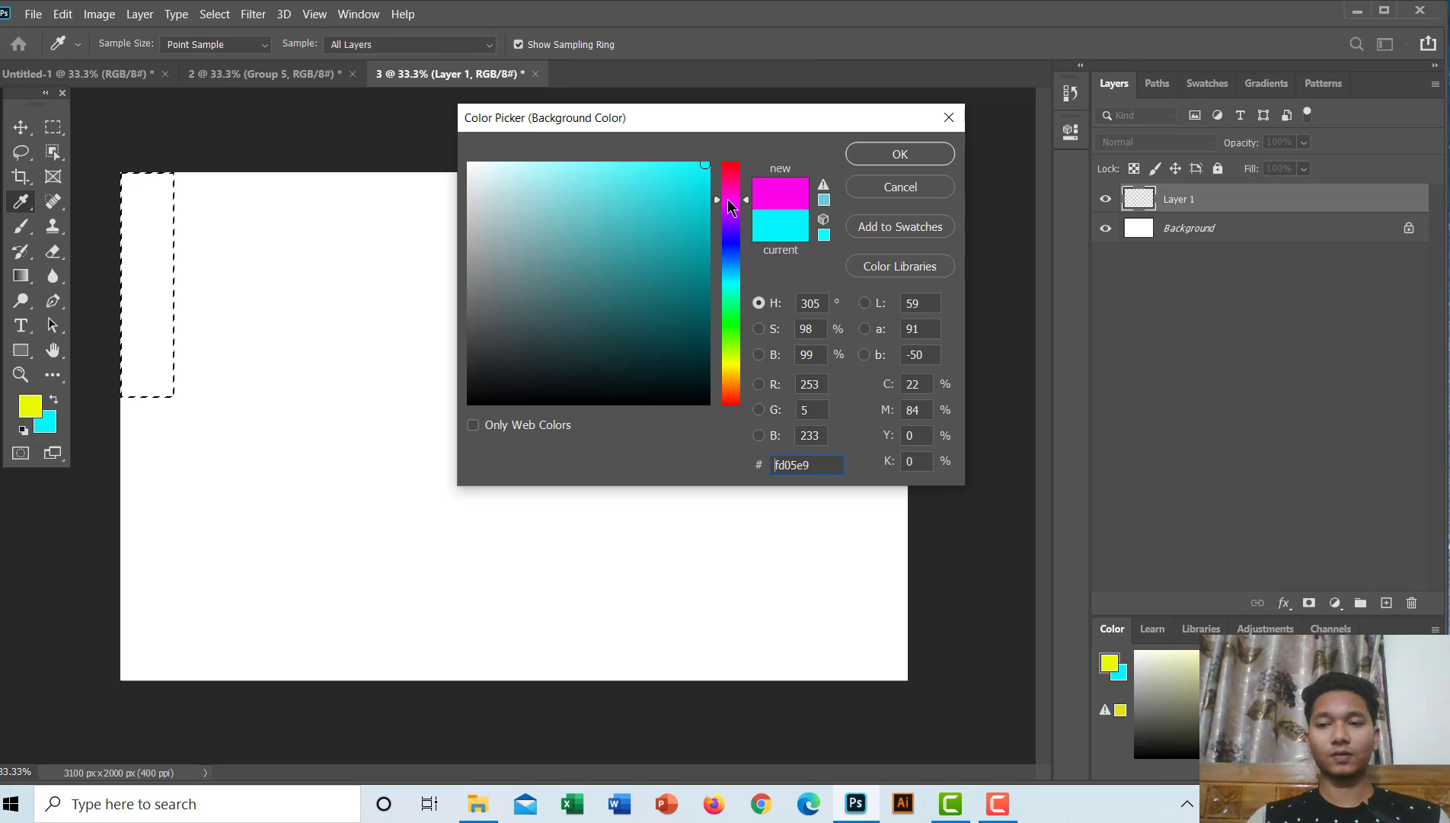
pyautogui.click(857, 156)
pyautogui.press('m')
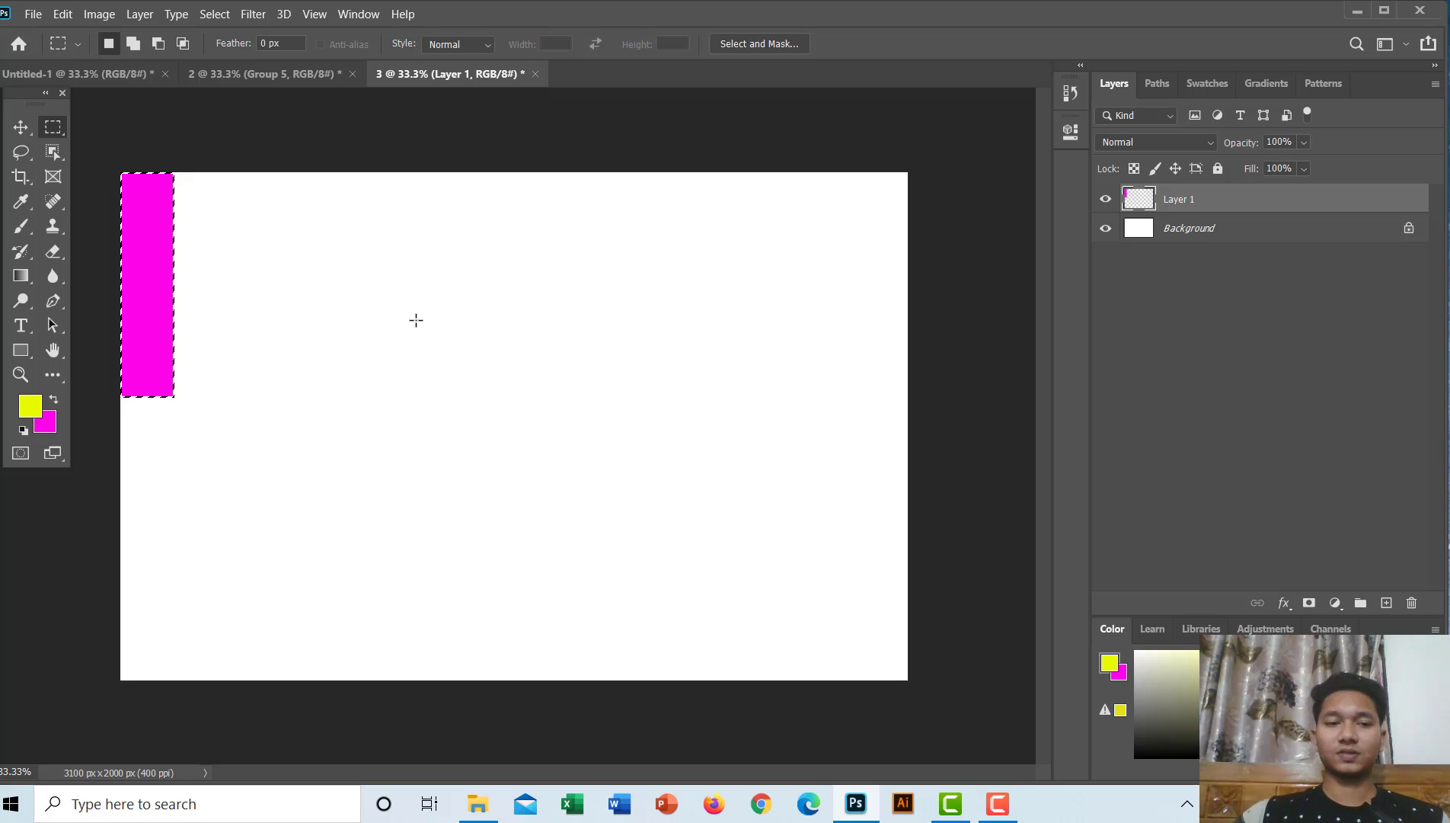
pyautogui.hotkey('ctrl', 'd')
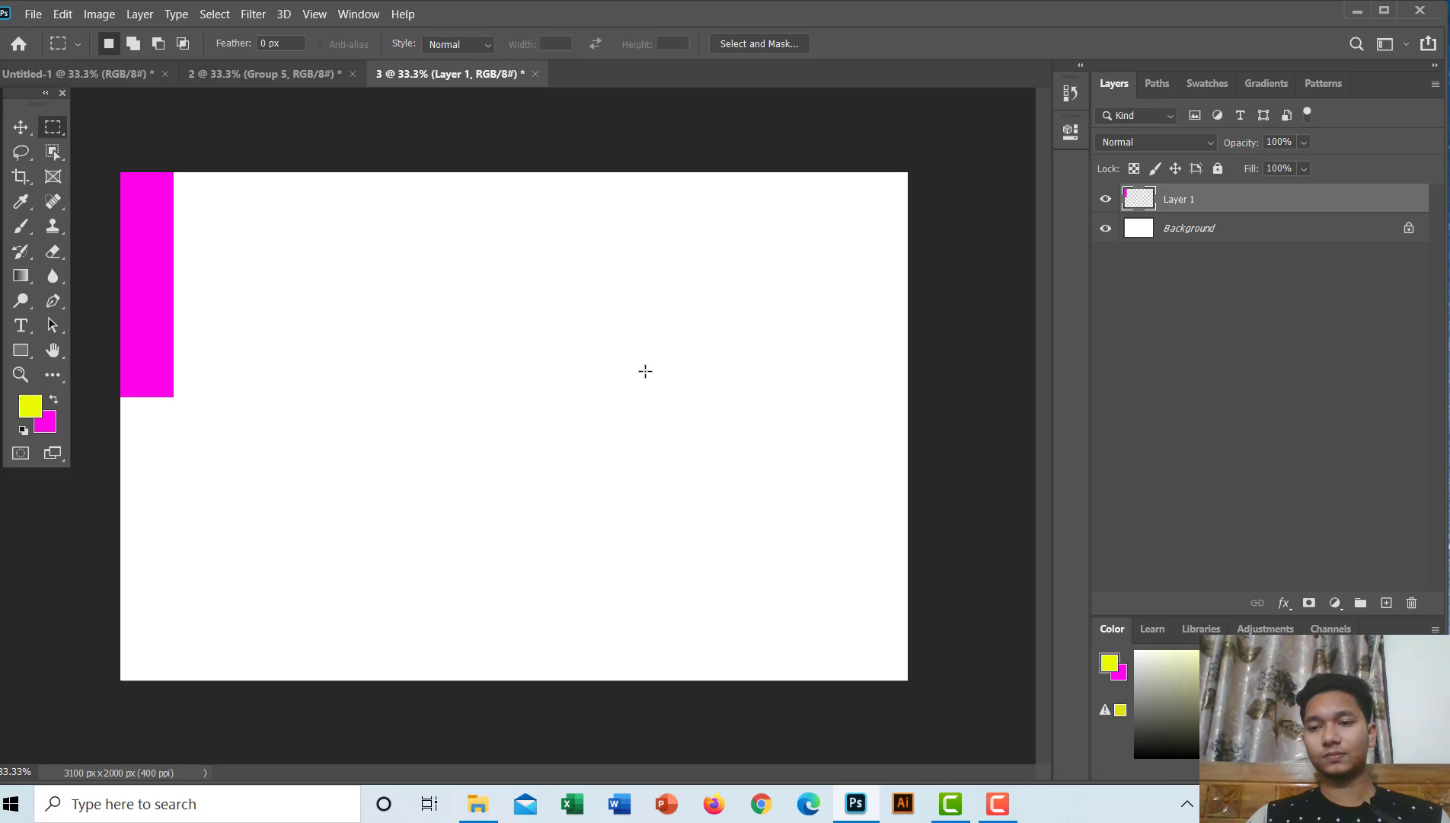
# Duplicate the magenta stripe layer eight times
pyautogui.hotkey('ctrl', 'j')
pyautogui.hotkey('ctrl', 'j')
pyautogui.hotkey('ctrl', 'j')
pyautogui.hotkey('ctrl', 'j')
pyautogui.hotkey('ctrl', 'j')
pyautogui.hotkey('ctrl', 'j')
pyautogui.hotkey('ctrl', 'j')
pyautogui.hotkey('ctrl', 'j')
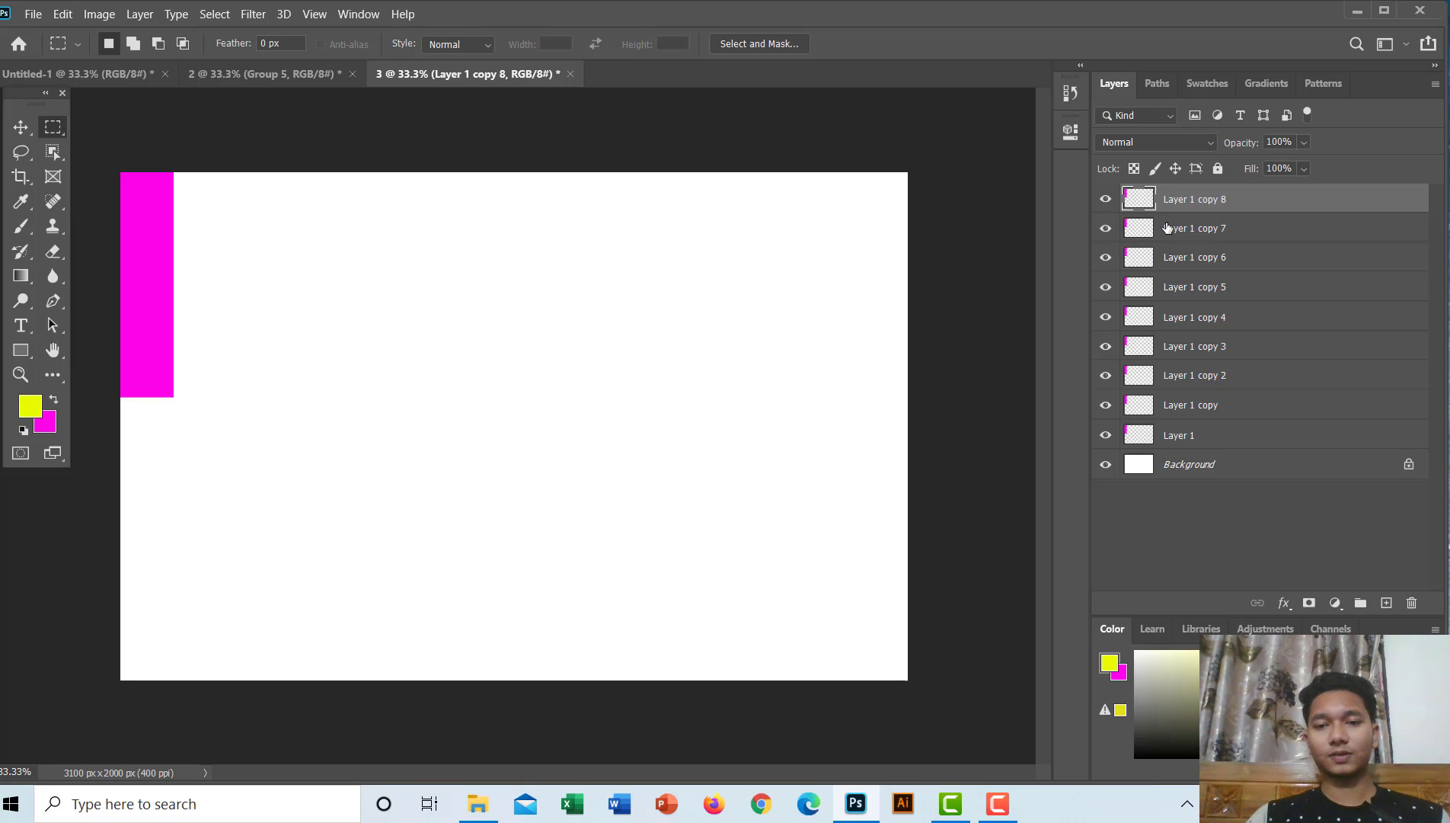
# Move the topmost magenta stripe copy to the canvas's upper-right corner, flush with the top and right edges
pyautogui.click(20, 135)
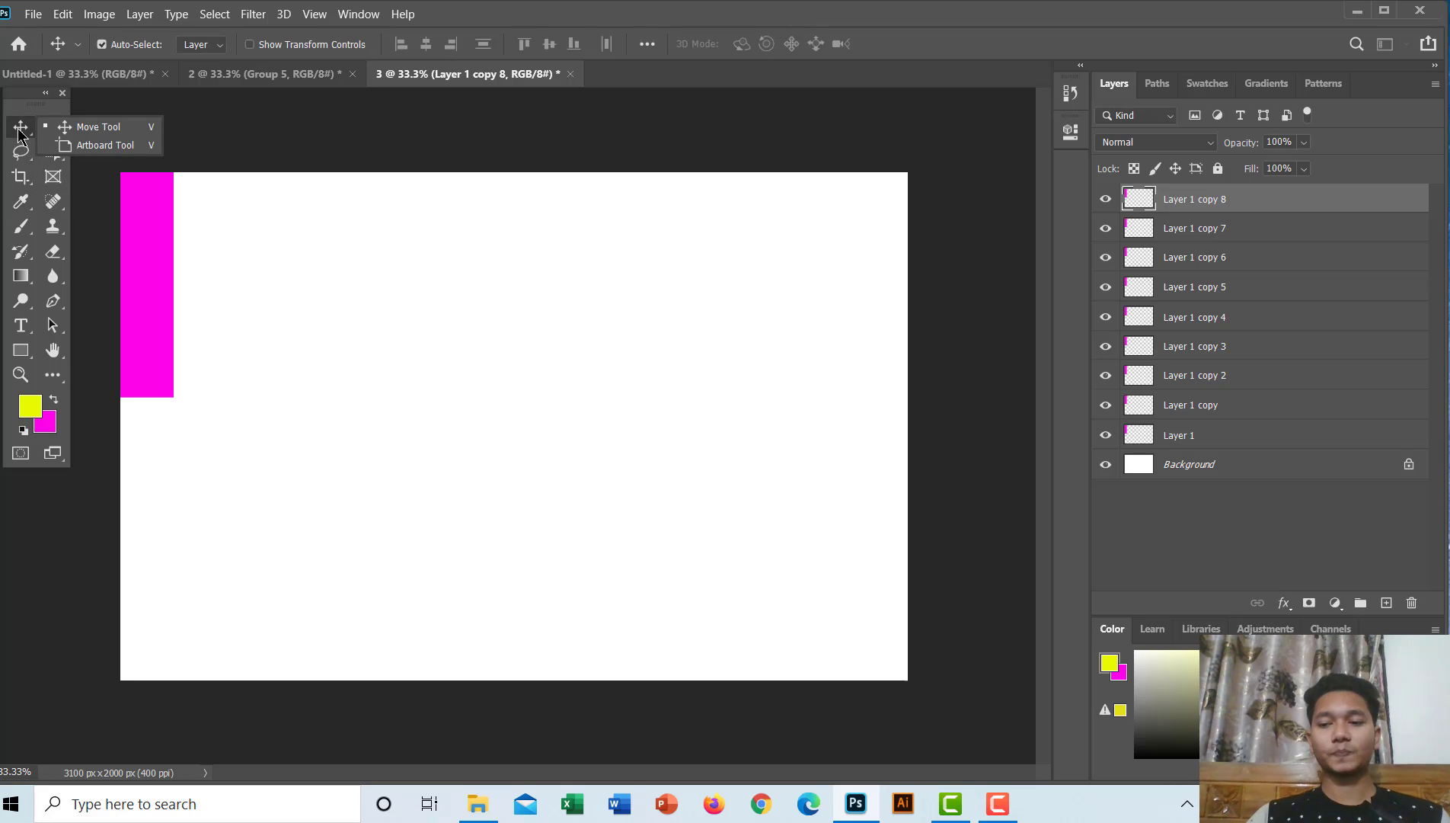
pyautogui.click(64, 127)
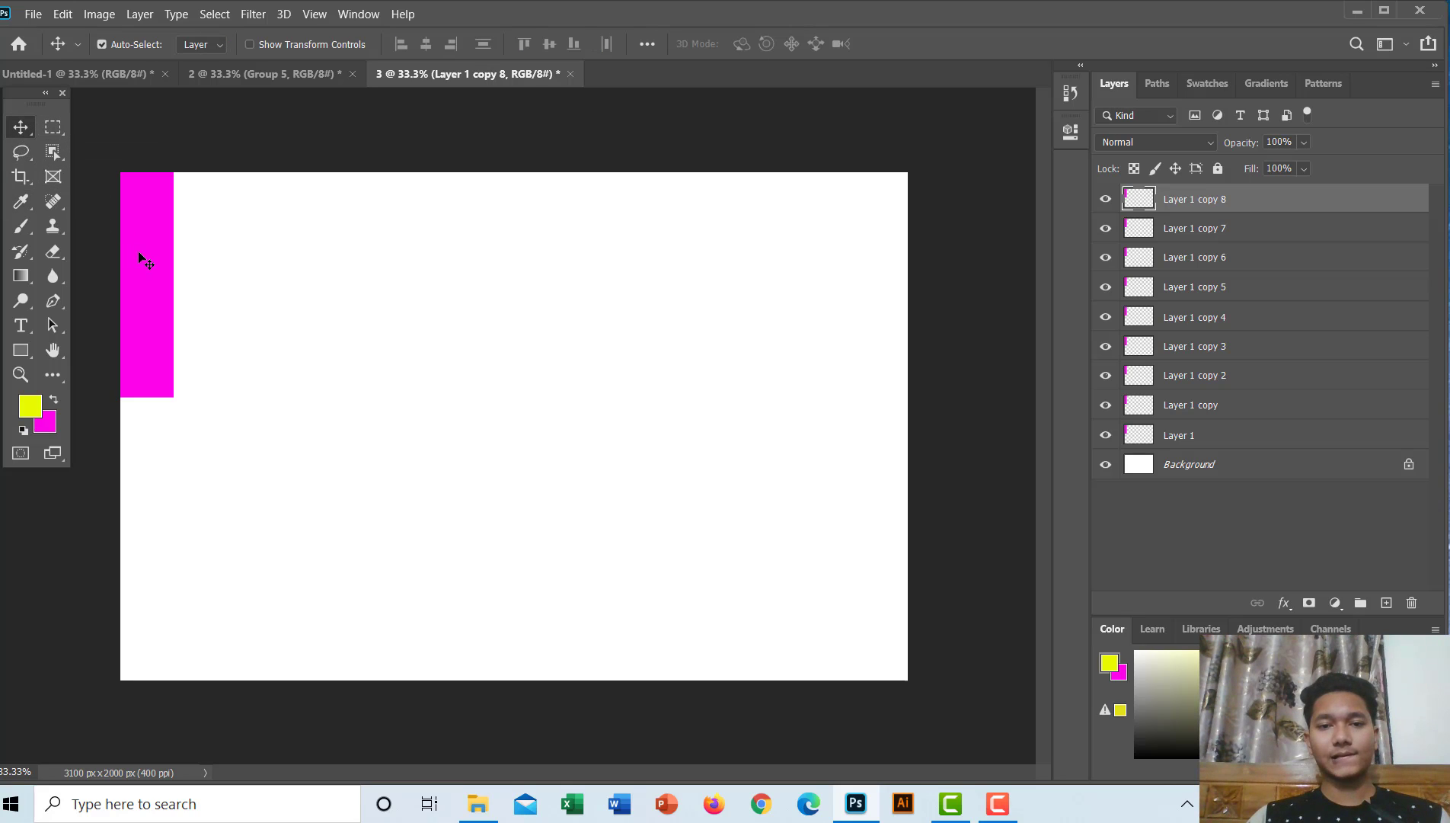
pyautogui.moveTo(402, 291); pyautogui.dragTo(408, 333)
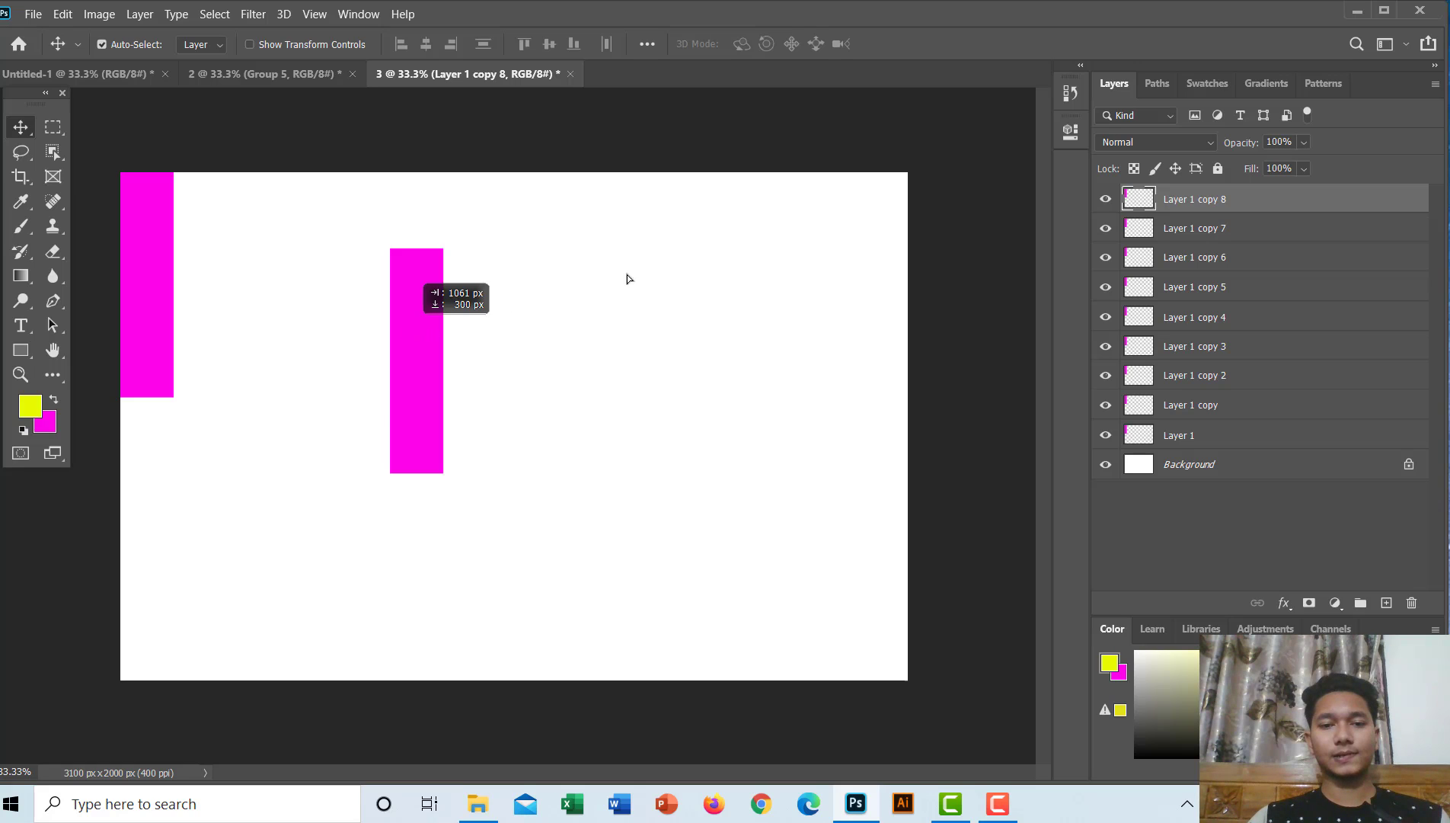
pyautogui.moveTo(627, 276); pyautogui.dragTo(869, 254)
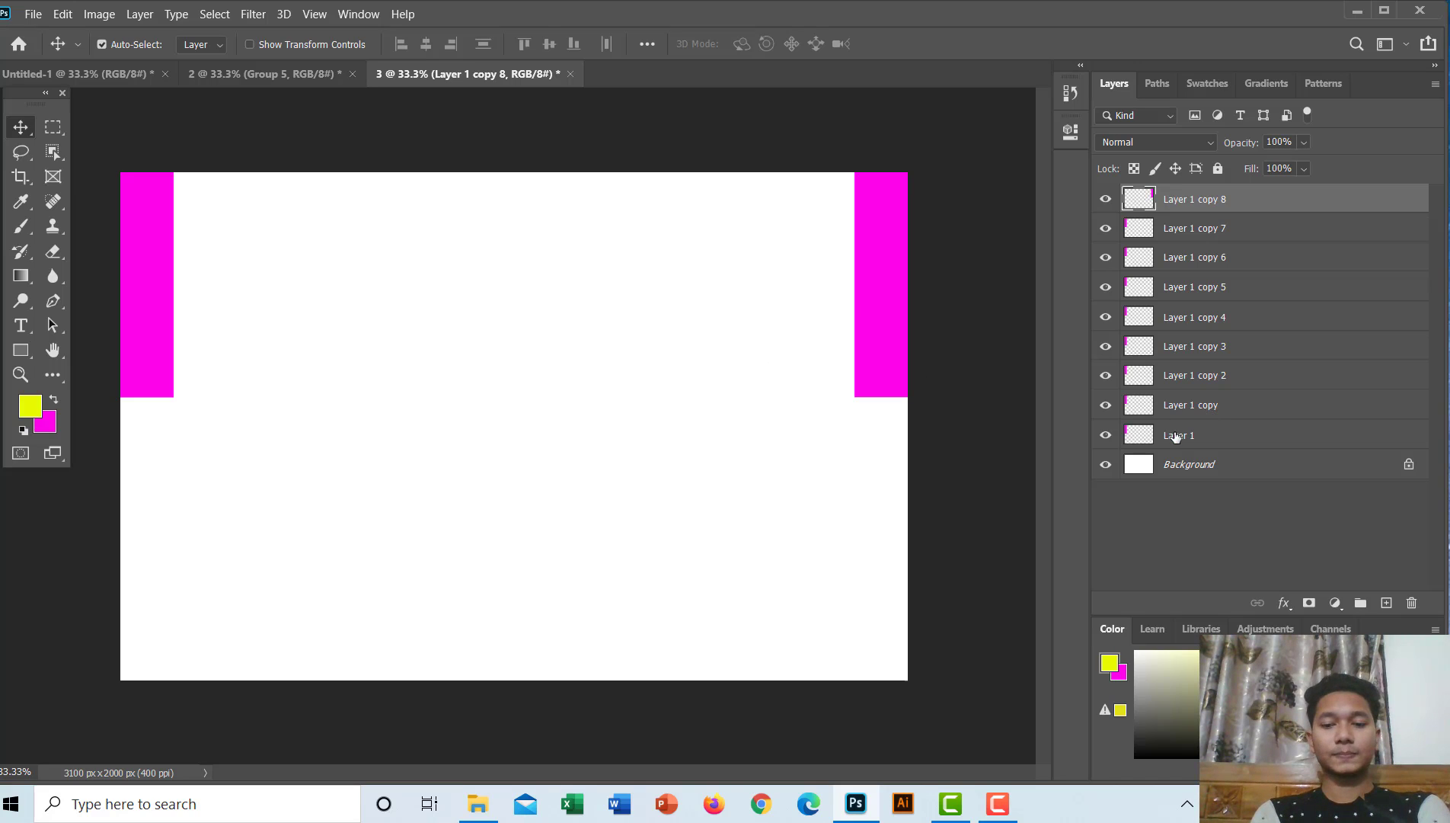
# Distribute all nine magenta stripe layers evenly across the canvas width and put them in a group
pyautogui.keyDown('shift'); pyautogui.click(1143, 439); pyautogui.keyUp('shift')
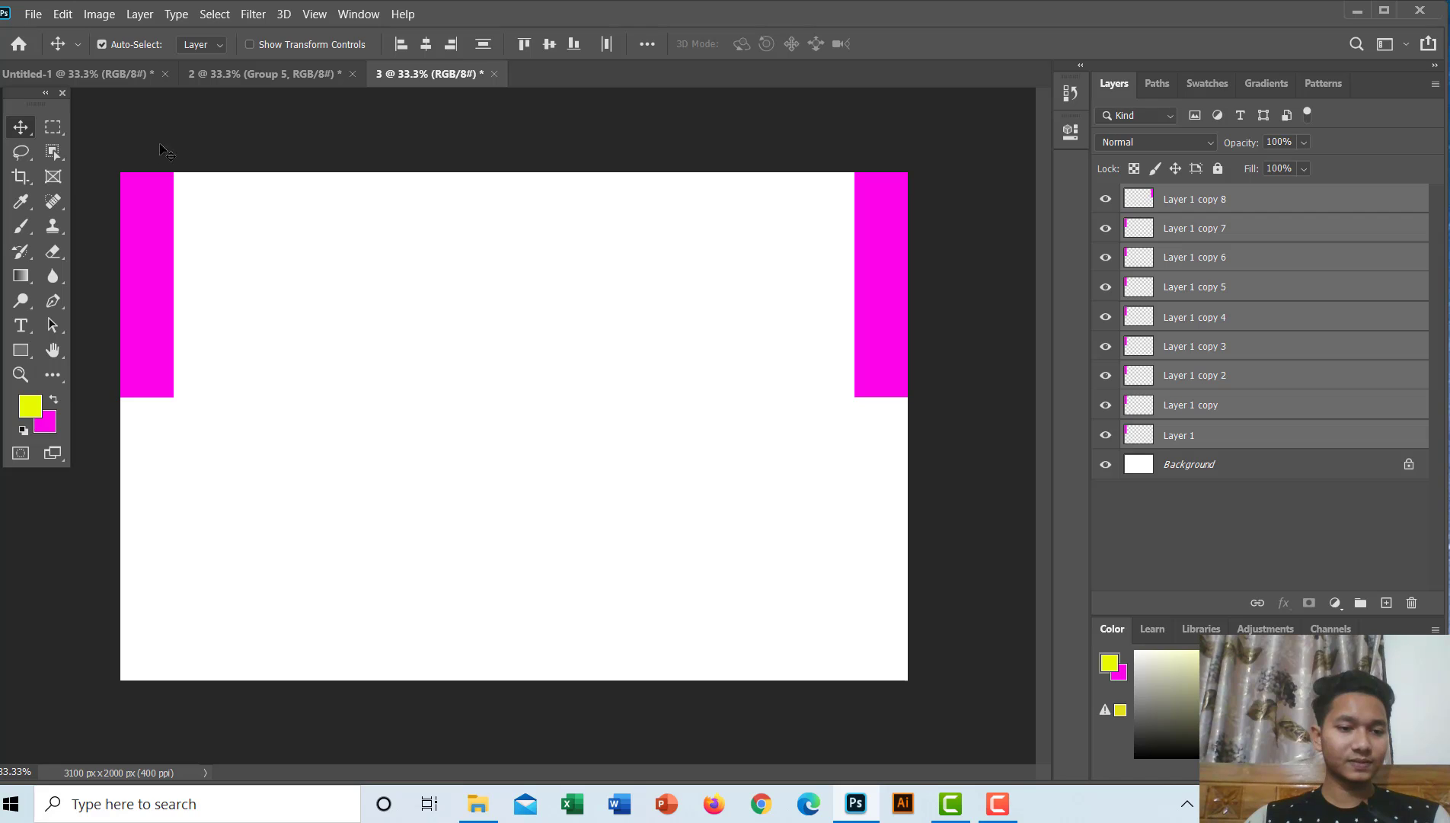
pyautogui.click(605, 44)
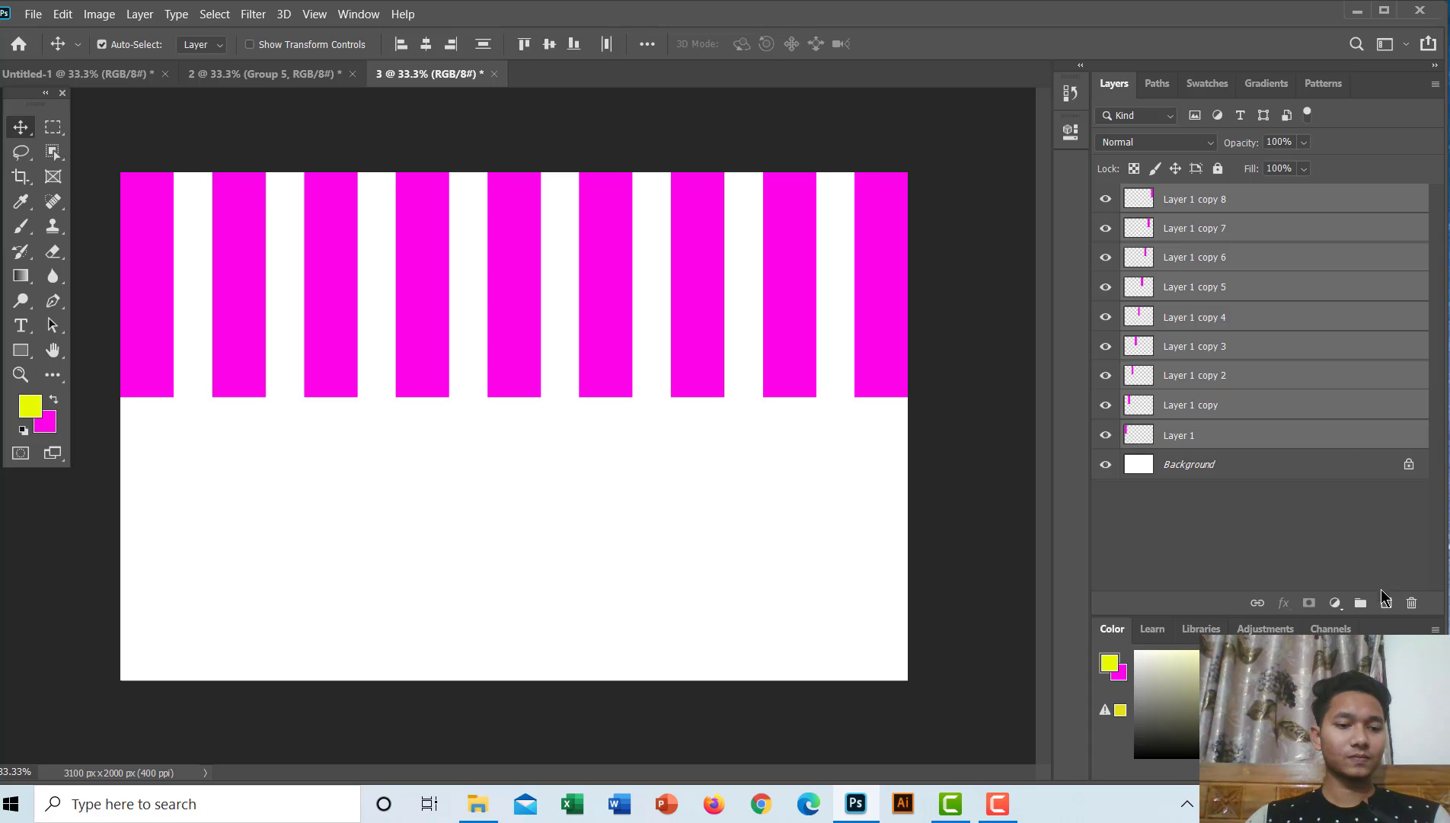
pyautogui.click(1361, 603)
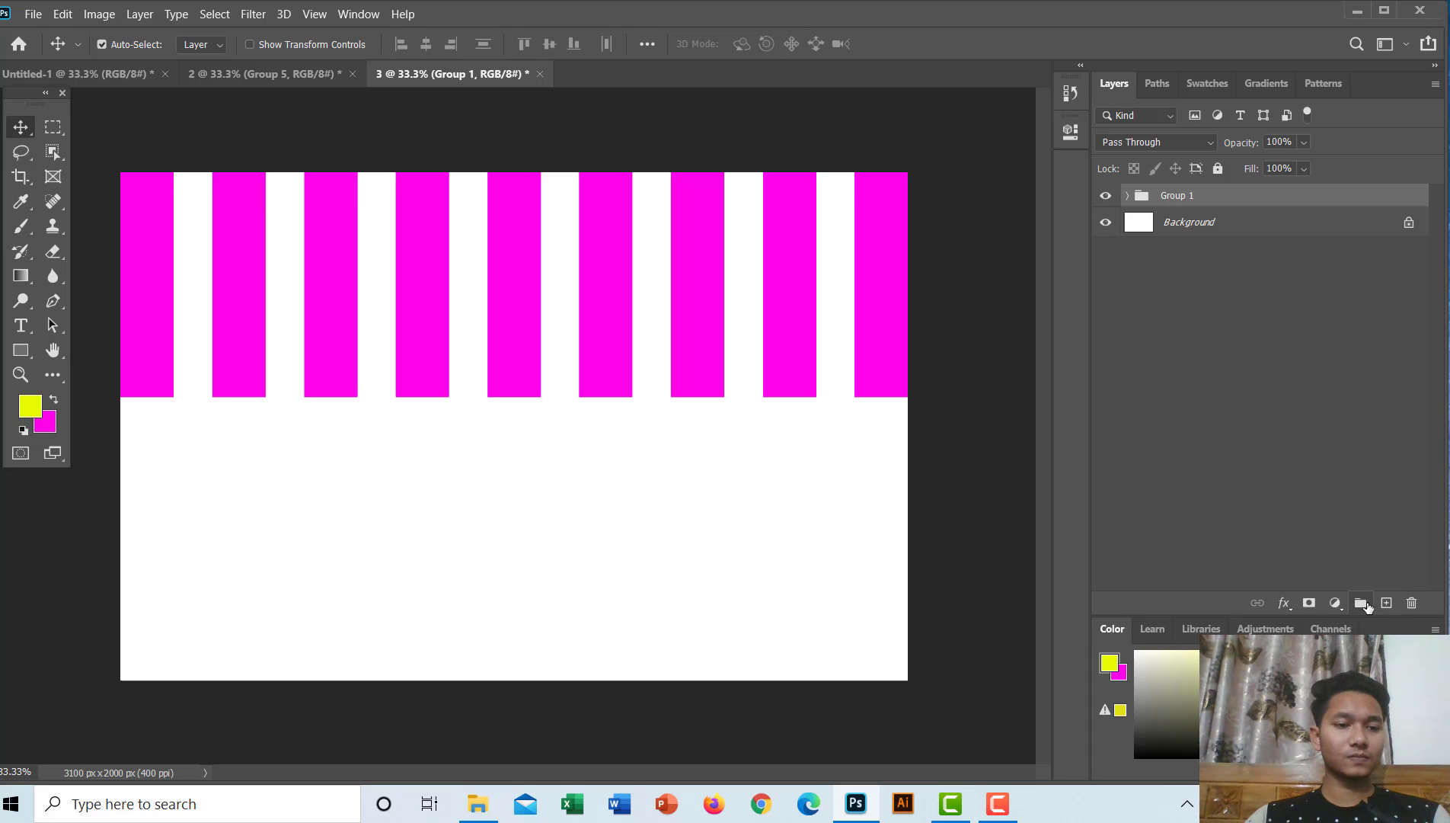
# Add a new layer above the stripe group and select a thin full-width rectangular strip along the canvas's top edge for it
pyautogui.click(1386, 604)
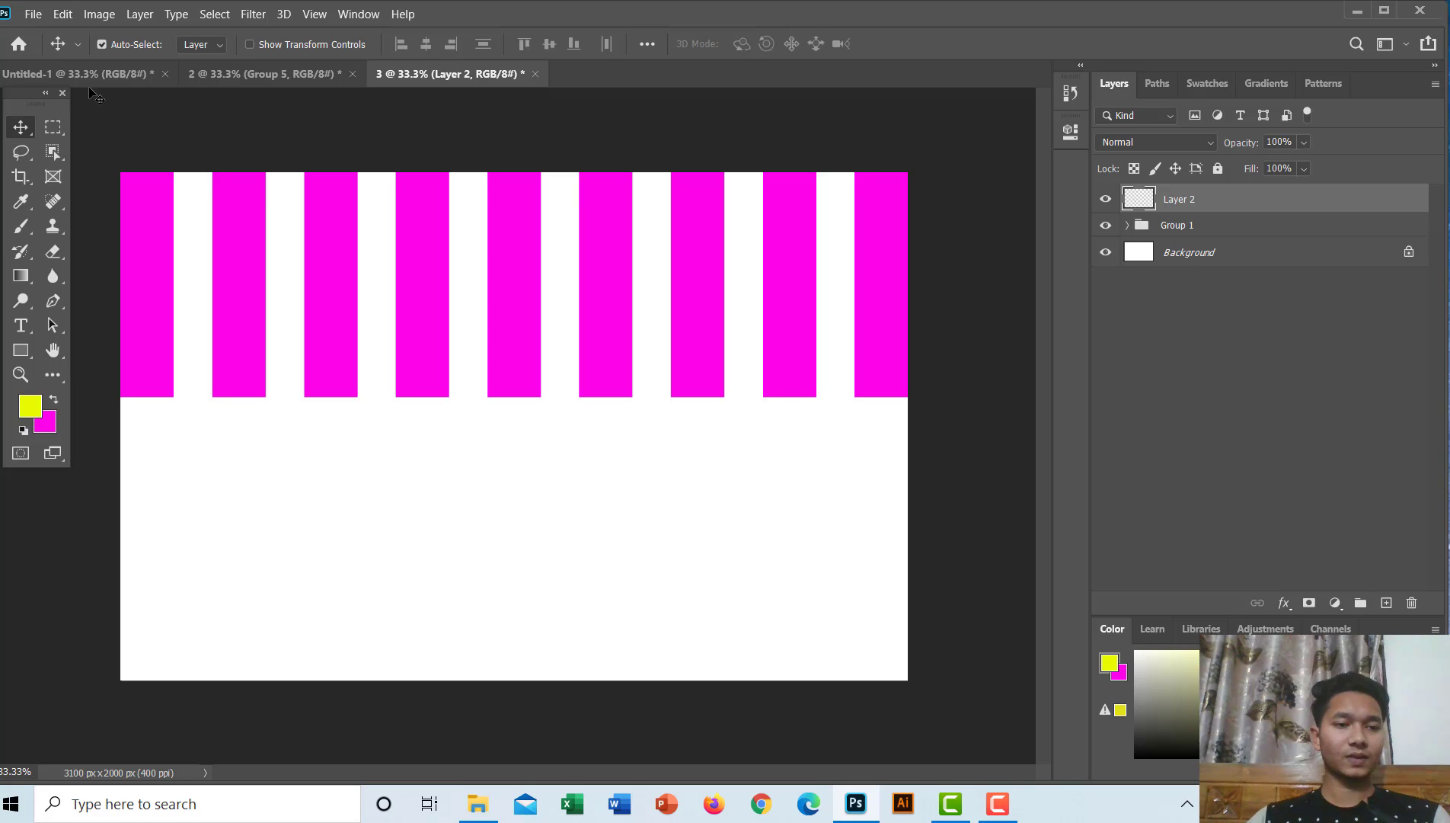
pyautogui.moveTo(107, 152); pyautogui.dragTo(938, 183)
pyautogui.click(61, 135)
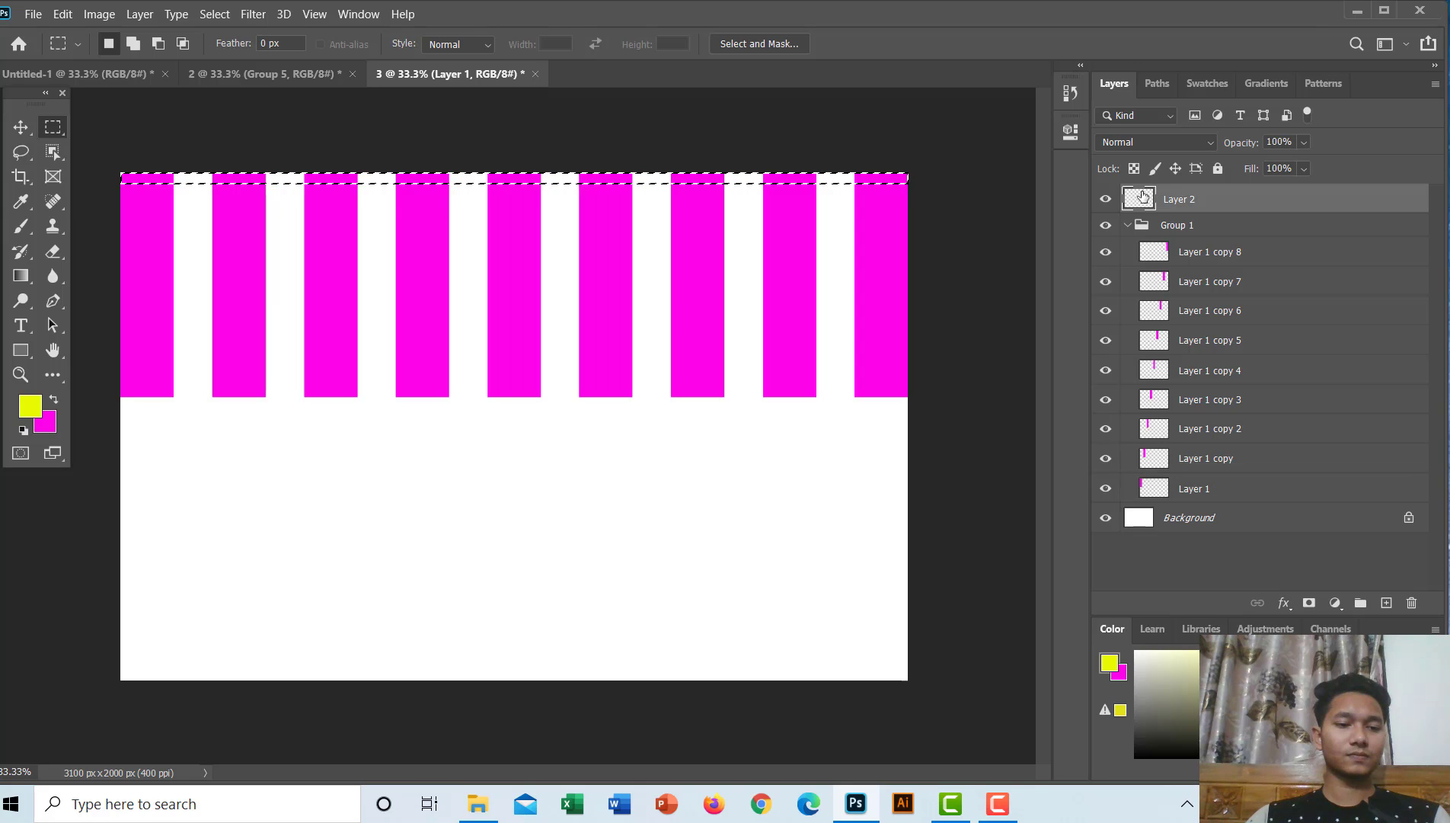
pyautogui.click(1142, 199)
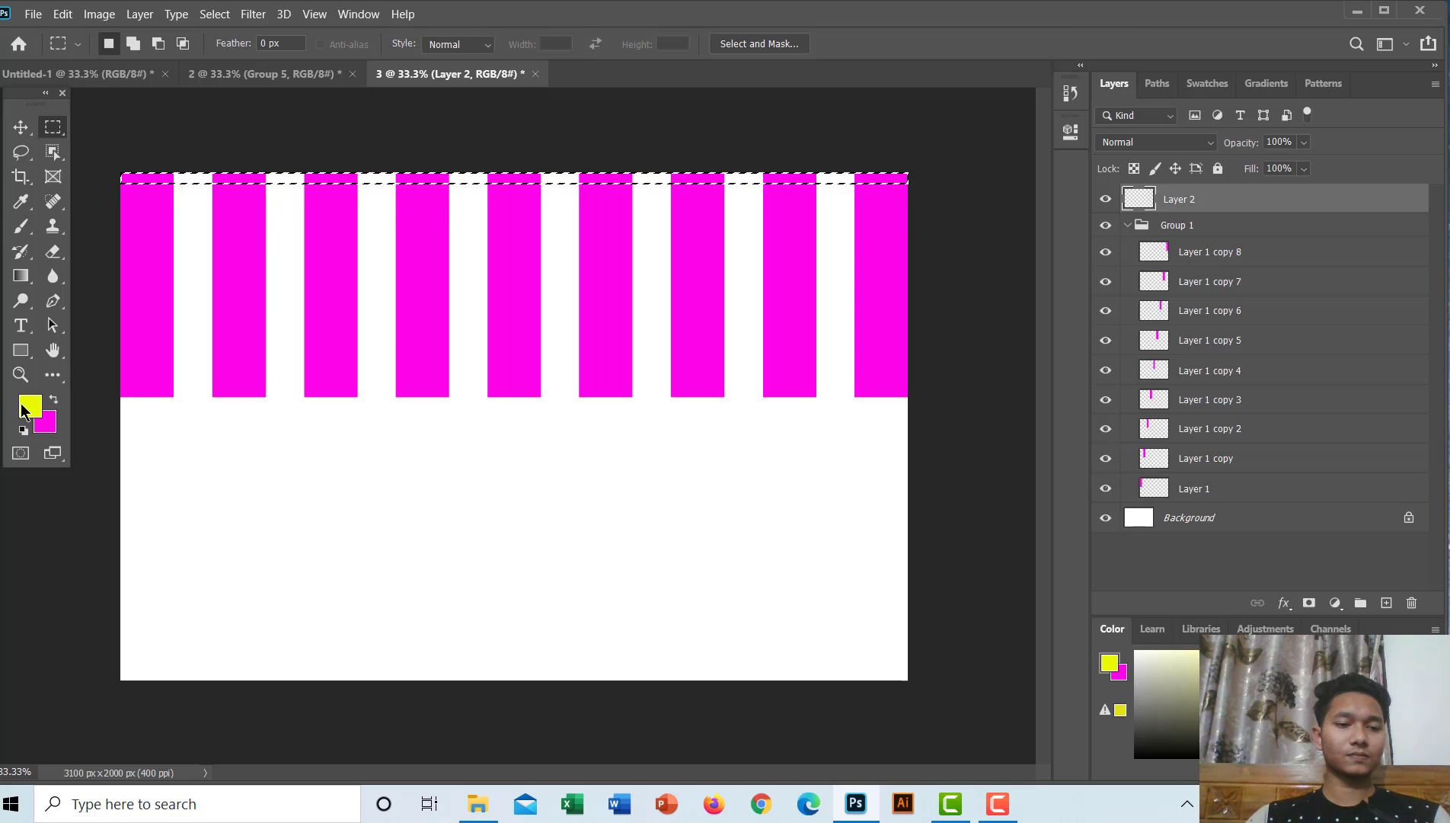
# Set the foreground color to dark olive 535a05, fill the thin strip selection with it, and deselect
pyautogui.click(29, 409)
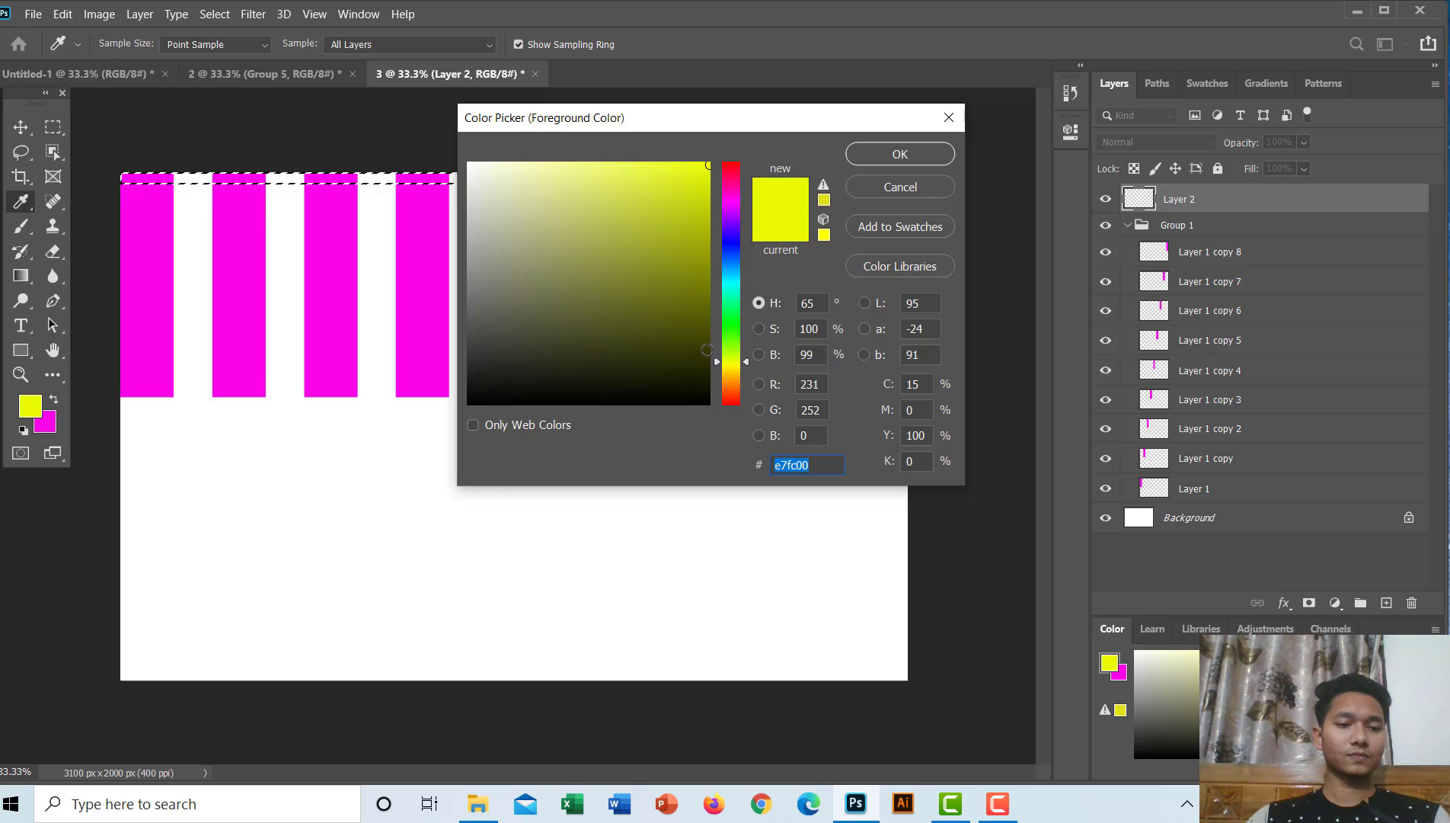
pyautogui.click(696, 319)
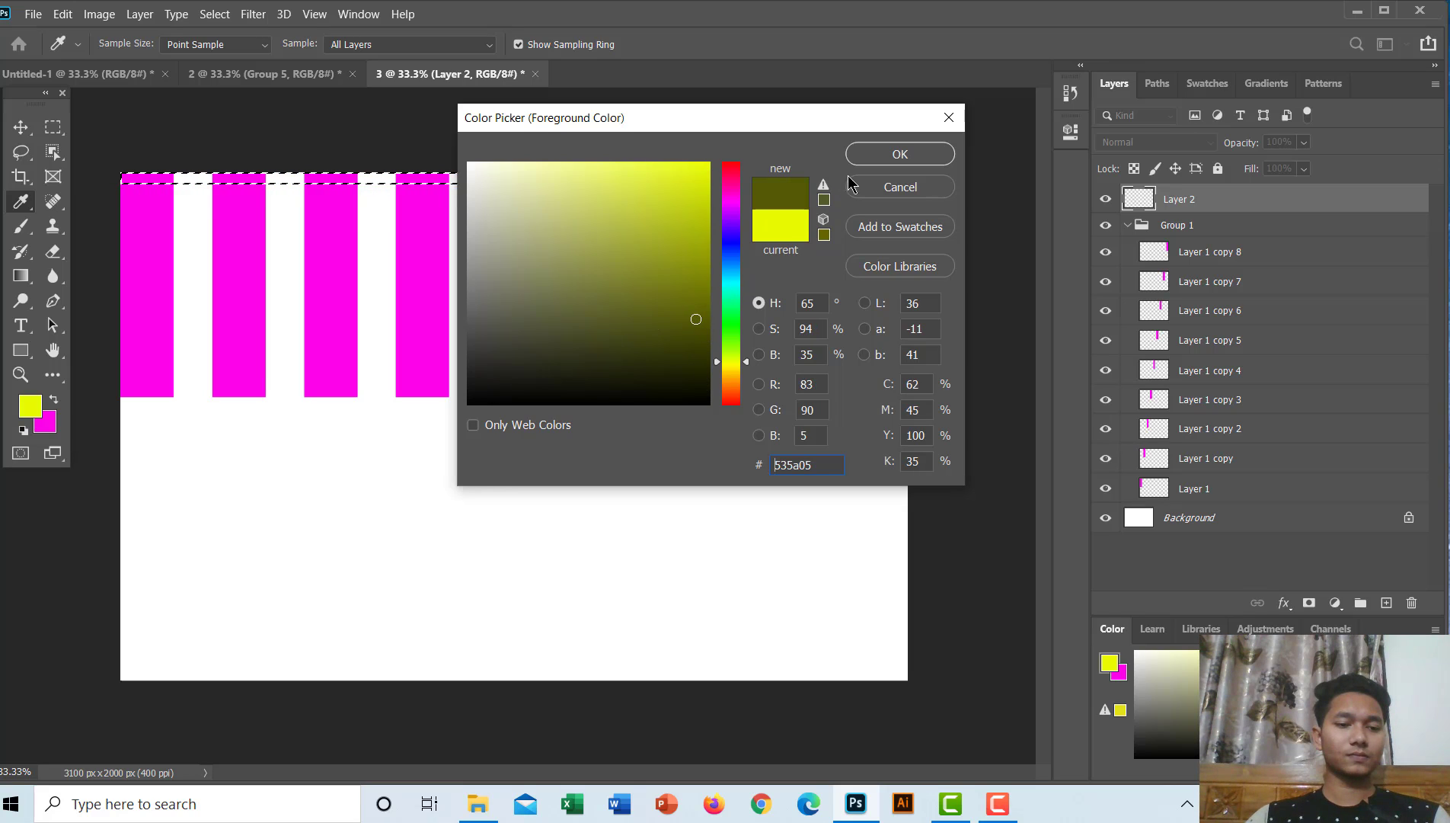
pyautogui.click(867, 153)
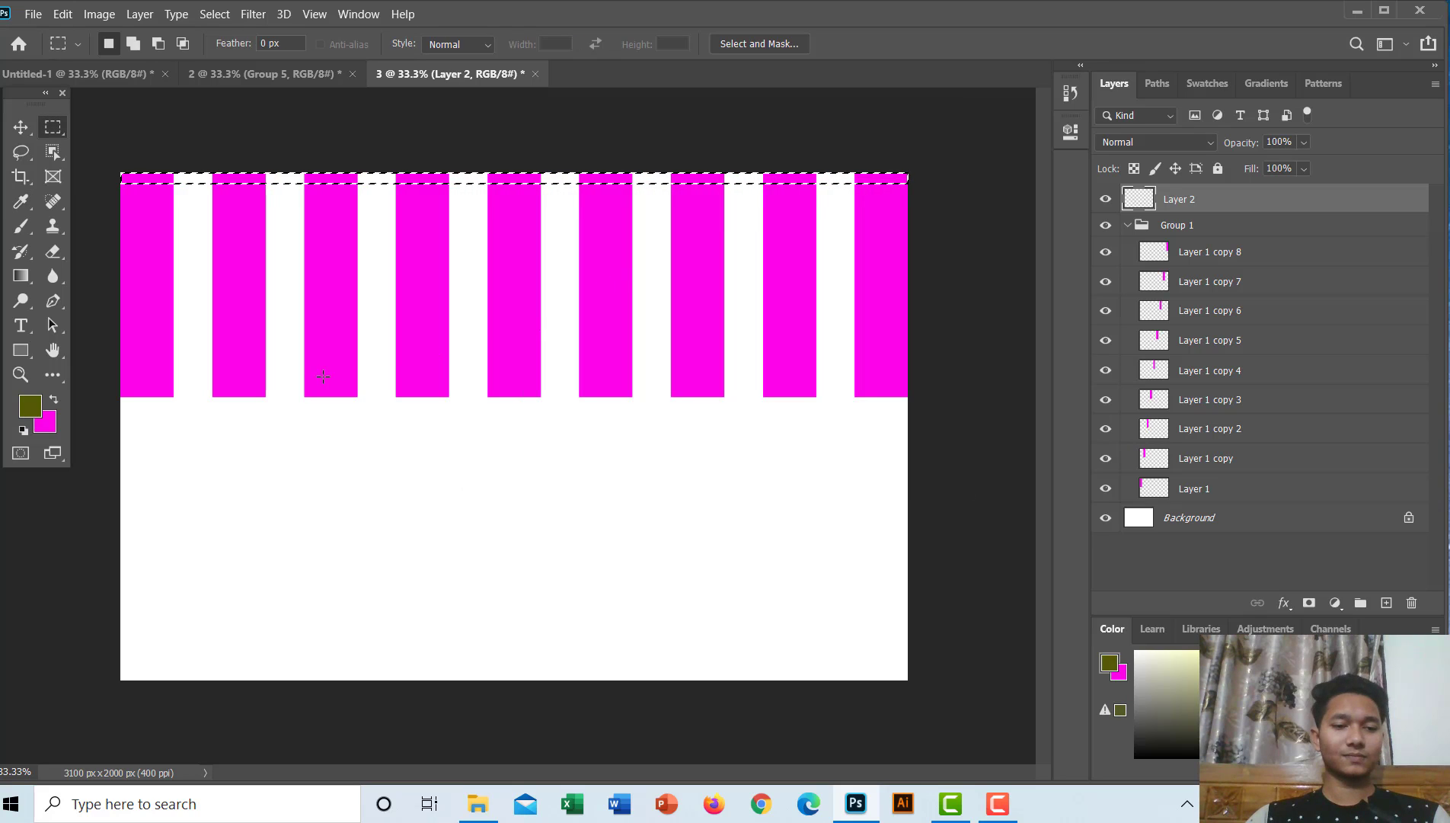
pyautogui.hotkey('ctrl', 'BackSpace')
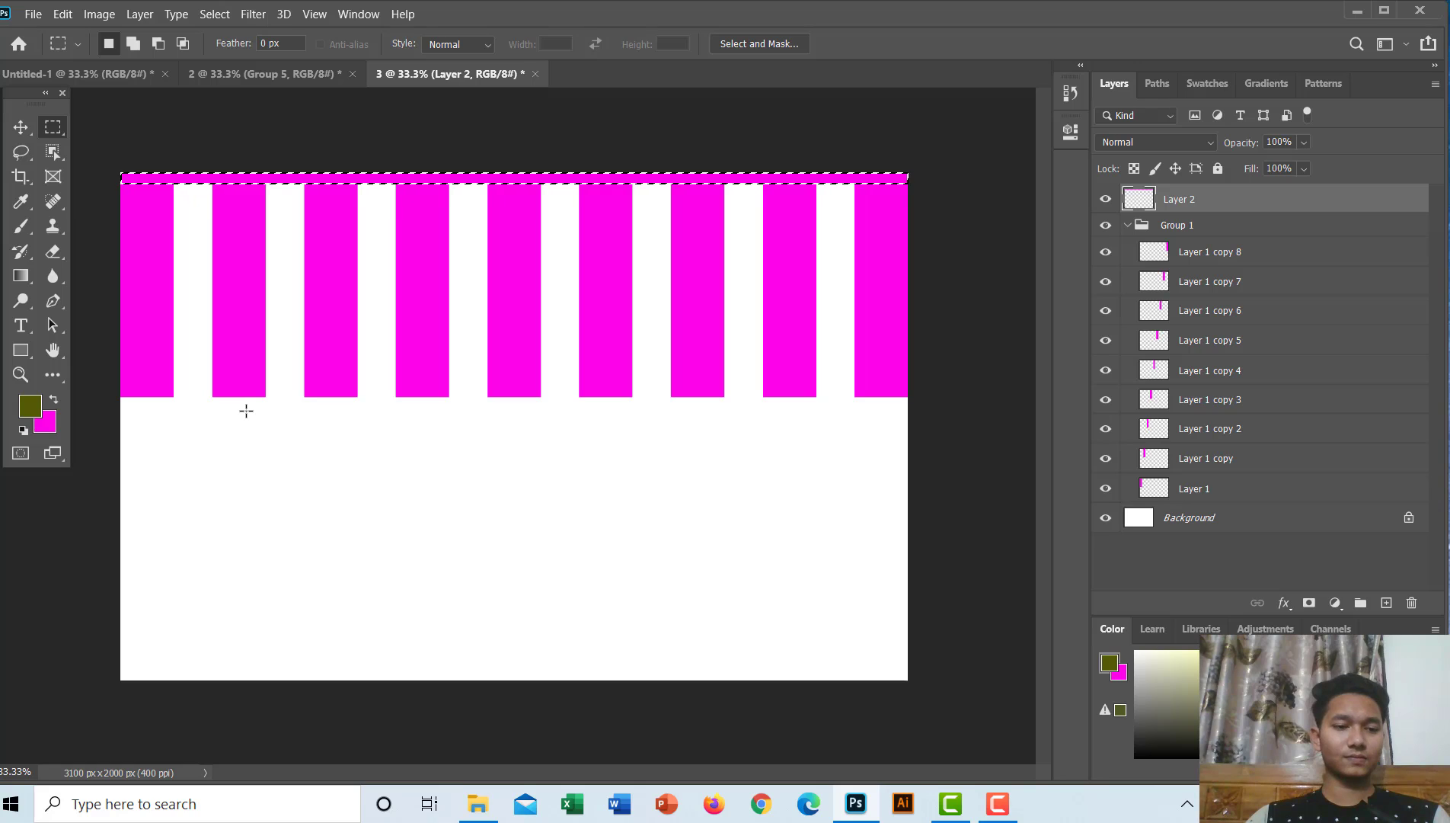
pyautogui.hotkey('alt', 'BackSpace')
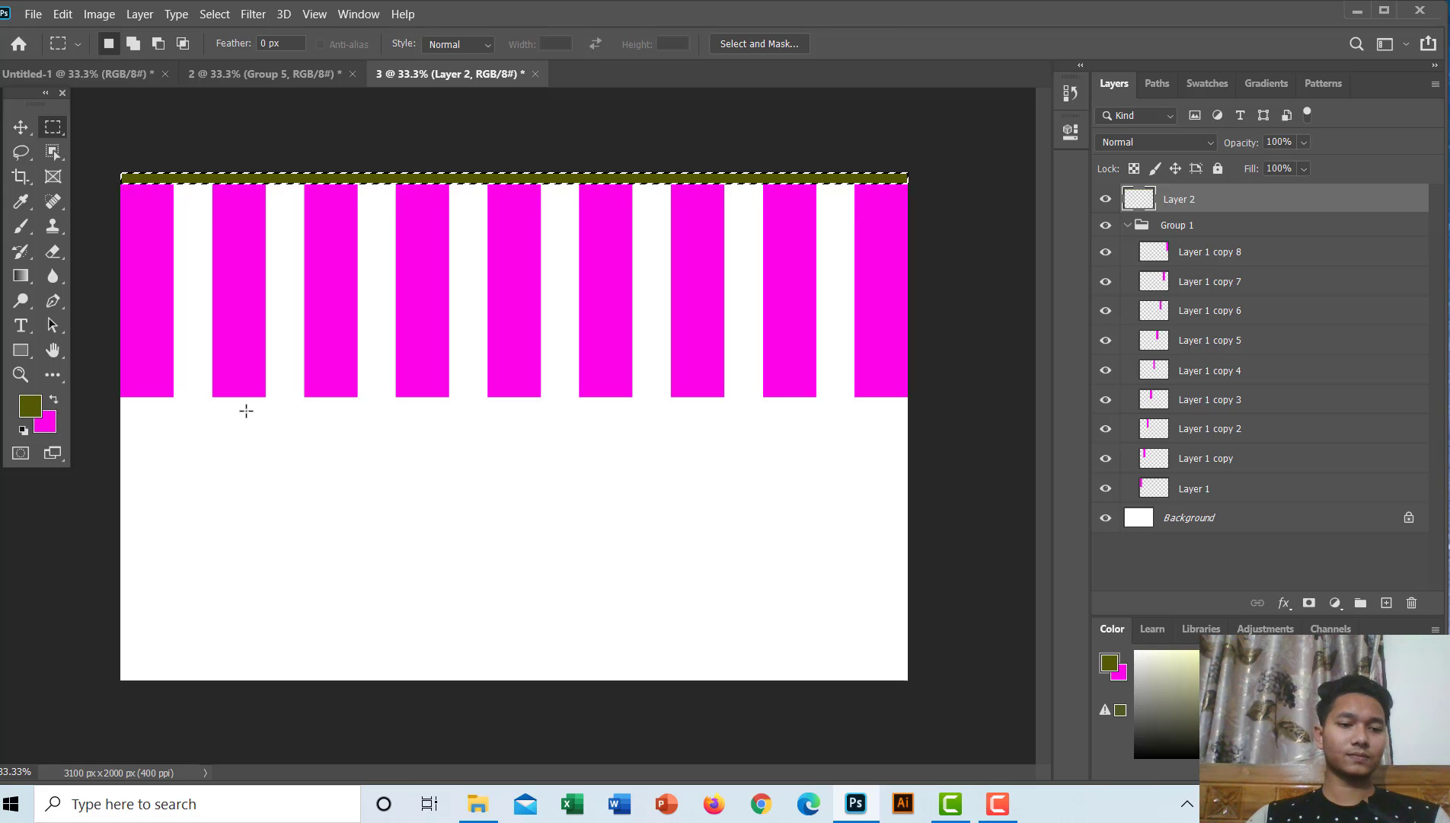
pyautogui.hotkey('ctrl', 'd')
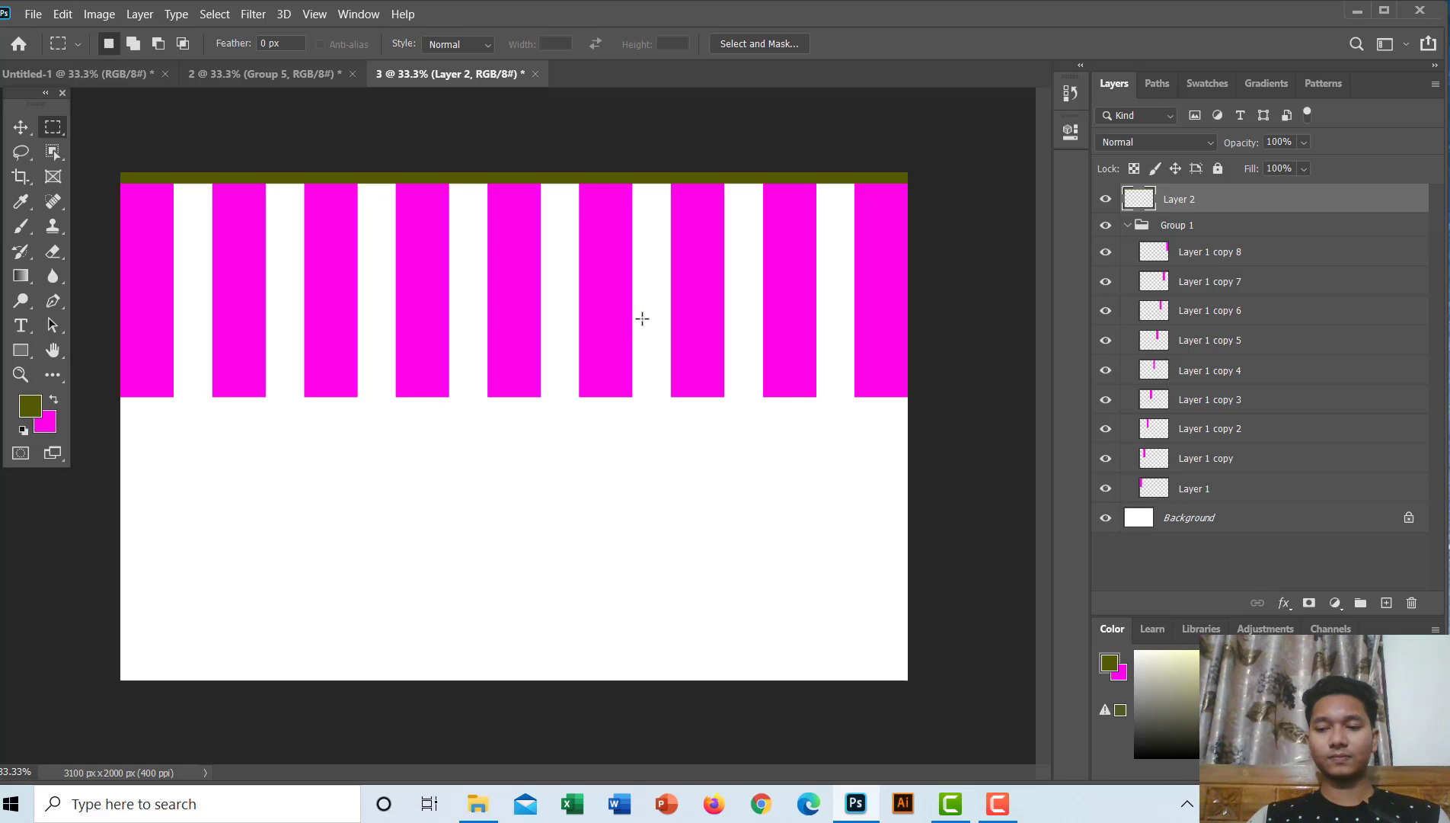
# Duplicate the olive strip layer 15 times
pyautogui.hotkey('ctrl', 'j')
pyautogui.hotkey('ctrl', 'j')
pyautogui.hotkey('ctrl', 'j')
pyautogui.hotkey('ctrl', 'j')
pyautogui.hotkey('ctrl', 'j')
pyautogui.hotkey('ctrl', 'j')
pyautogui.hotkey('ctrl', 'j')
pyautogui.hotkey('ctrl', 'j')
pyautogui.hotkey('ctrl', 'j')
pyautogui.hotkey('ctrl', 'j')
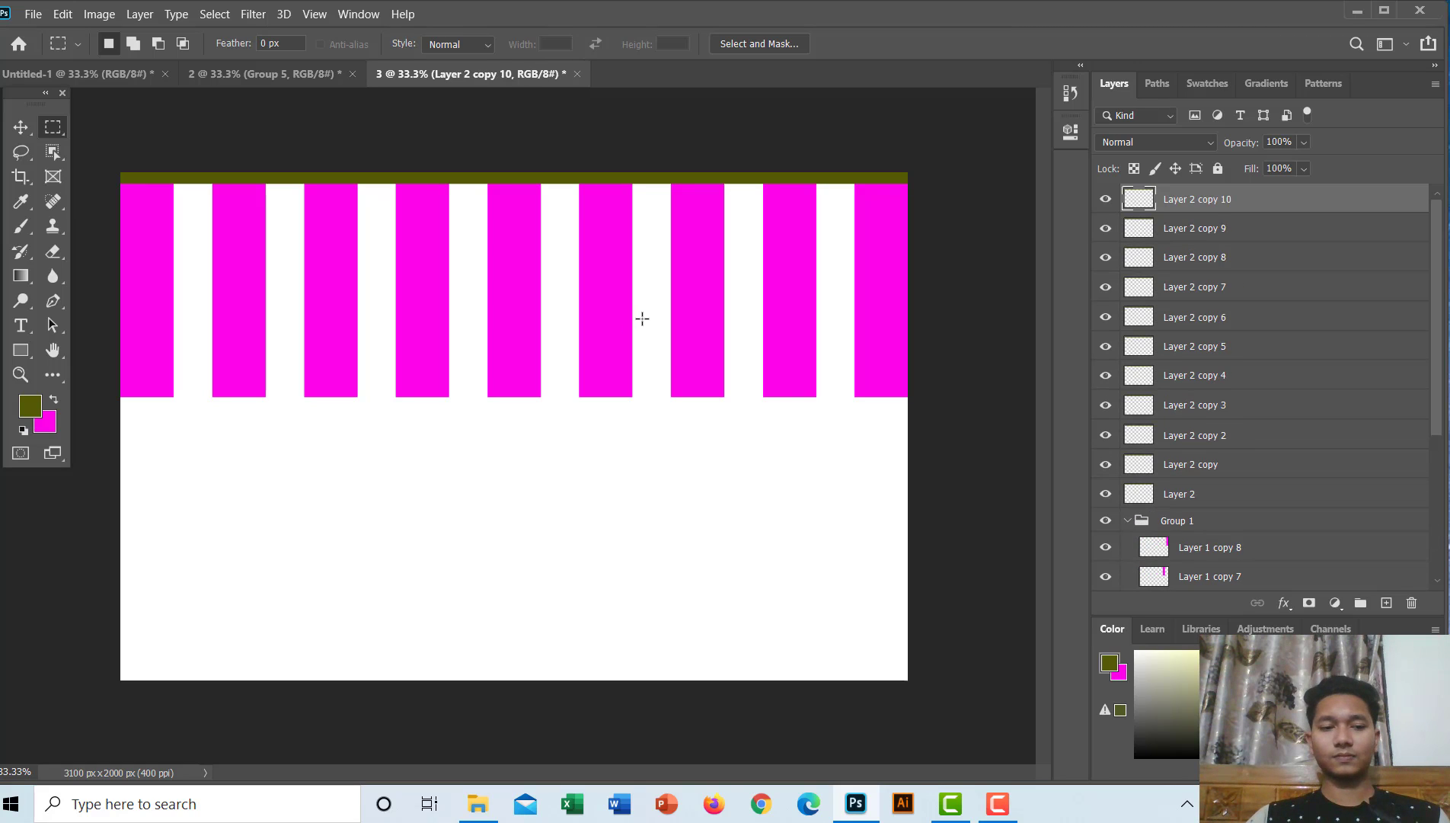
pyautogui.hotkey('ctrl', 'j')
pyautogui.hotkey('ctrl', 'j')
pyautogui.hotkey('ctrl', 'j')
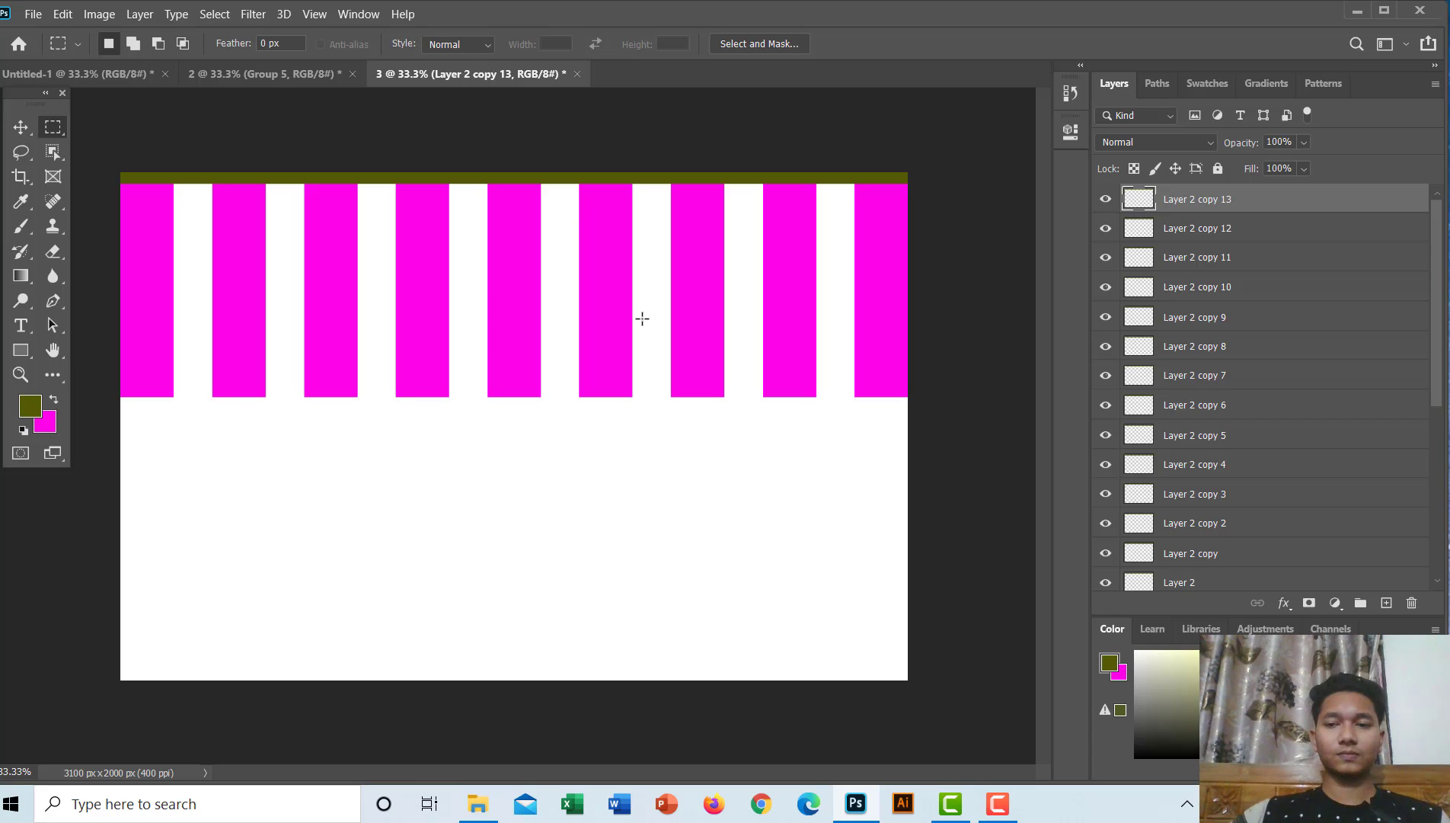
pyautogui.hotkey('ctrl', 'j')
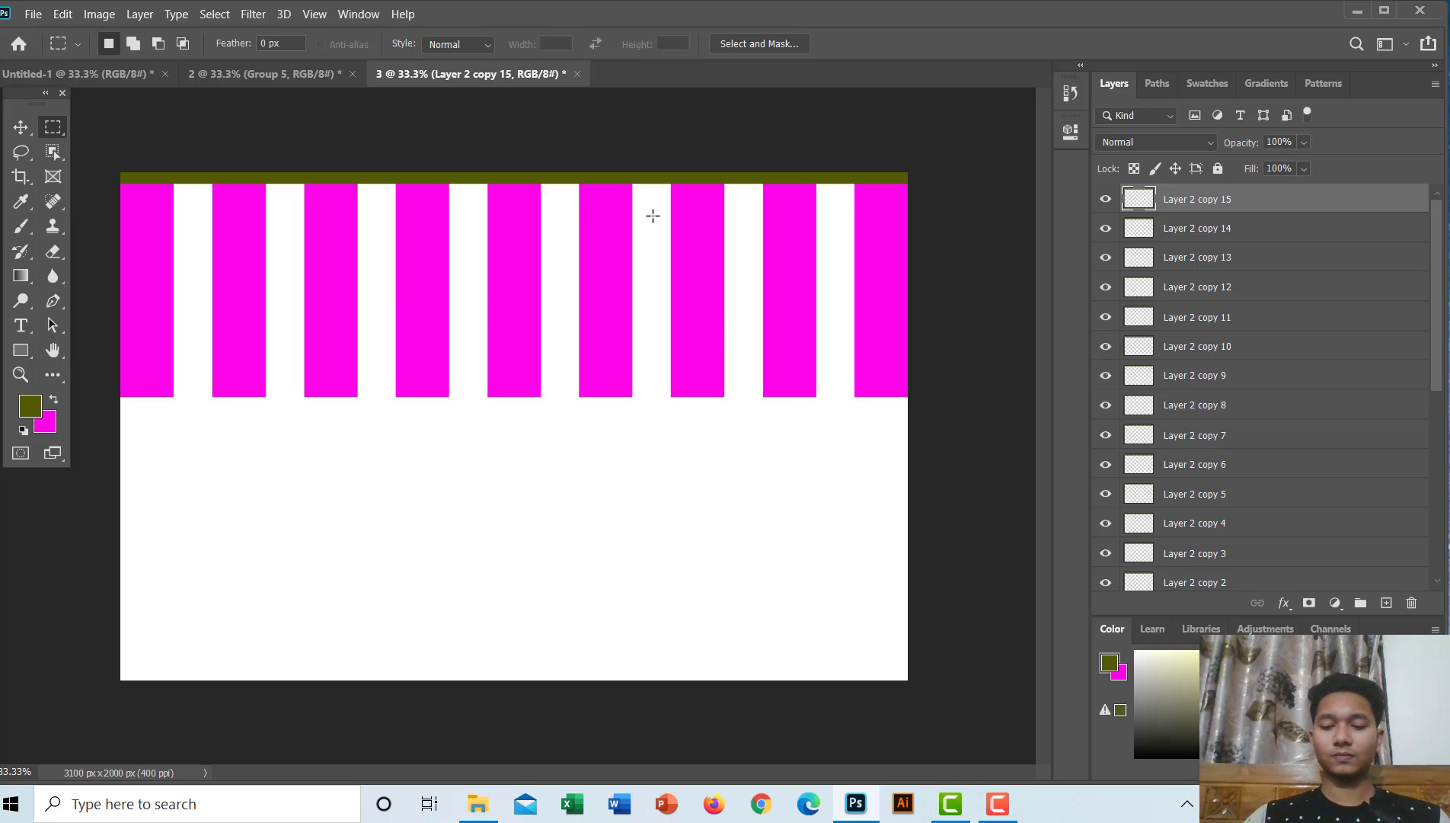
# Move the topmost olive strip copy straight down to the canvas's bottom edge
pyautogui.click(21, 126)
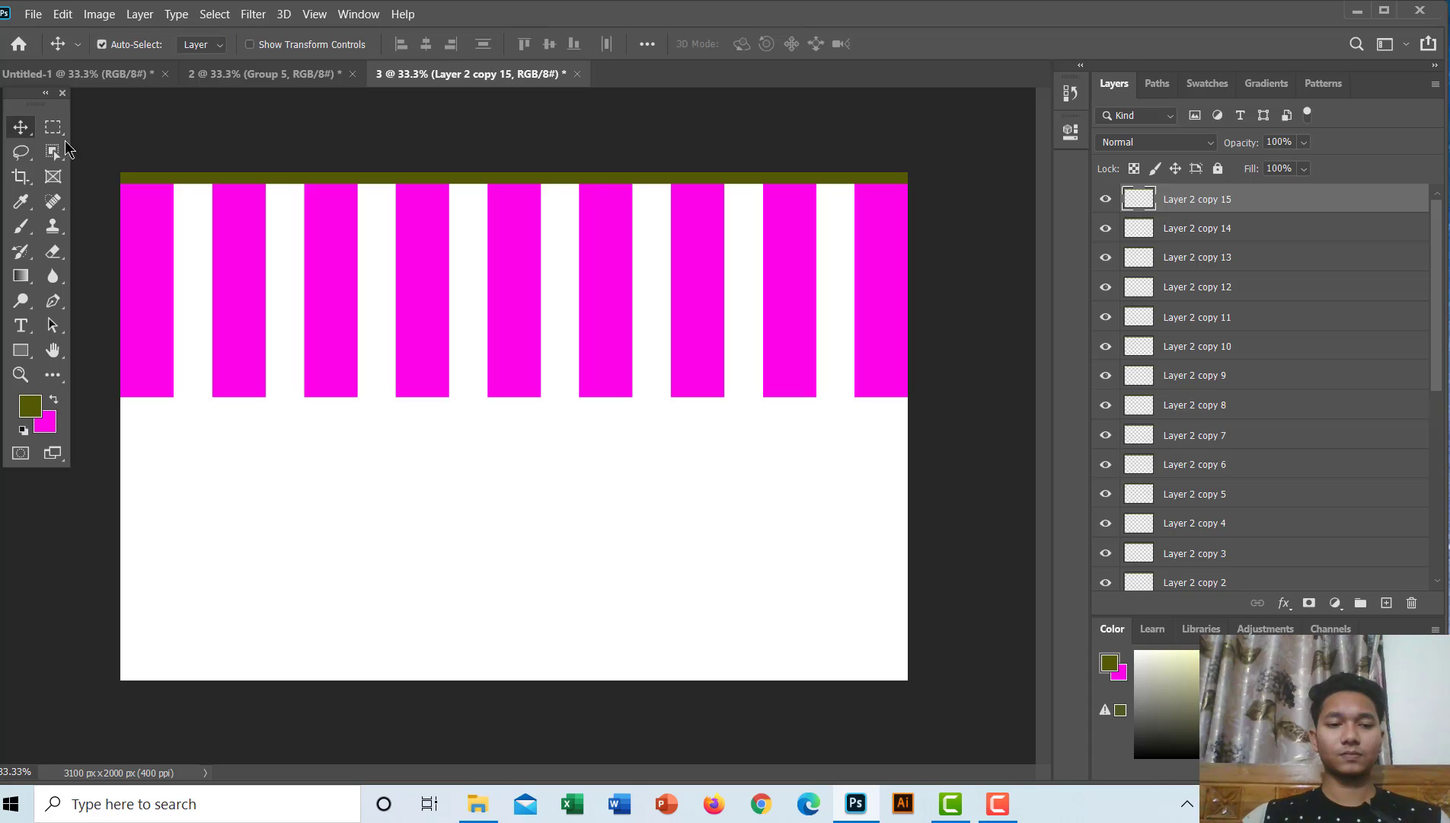
pyautogui.moveTo(225, 178); pyautogui.dragTo(222, 668)
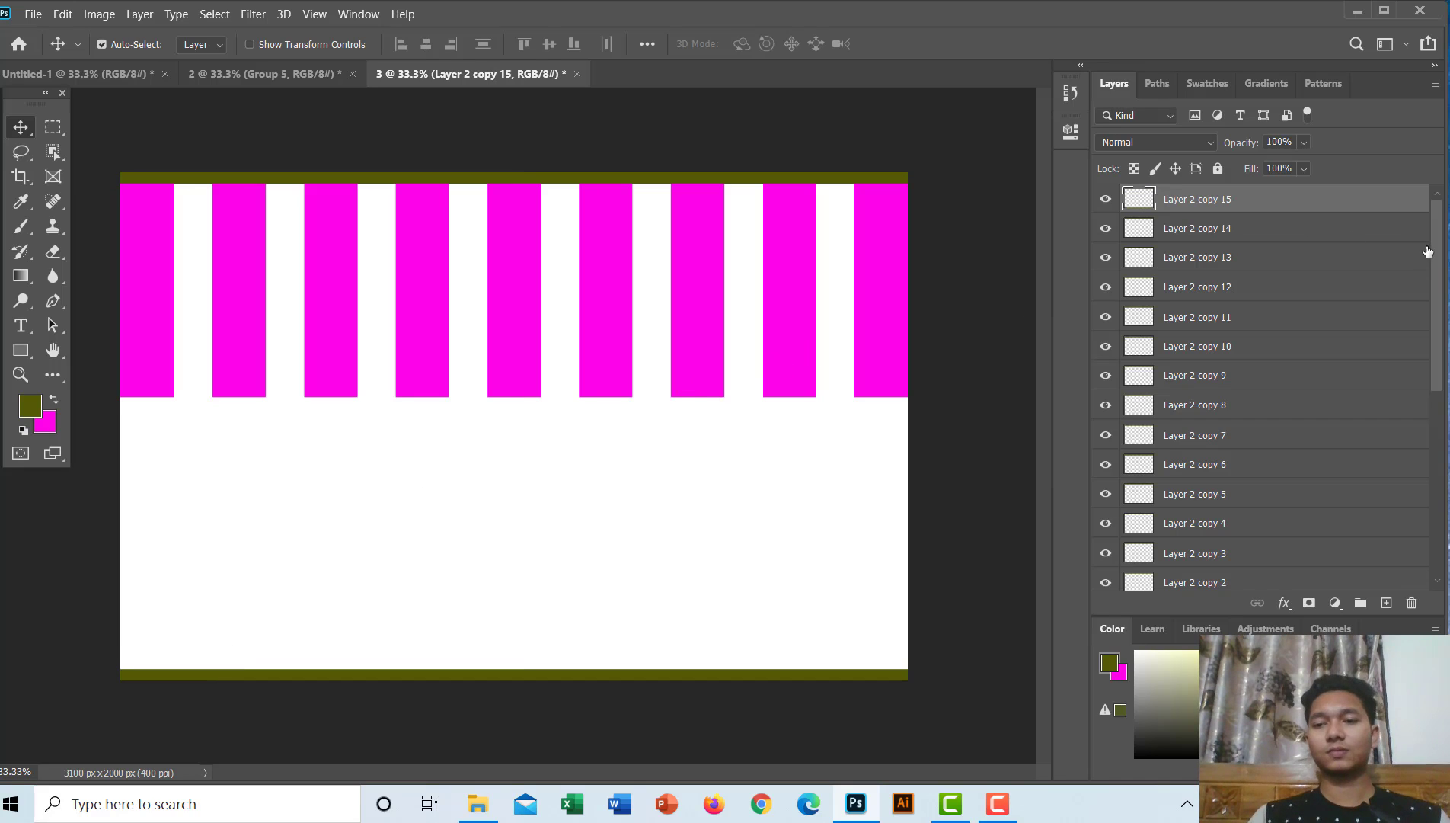
# Distribute all the olive strip layers evenly between the canvas's top and bottom edges and put them in a group
pyautogui.moveTo(1442, 261); pyautogui.dragTo(1432, 451)
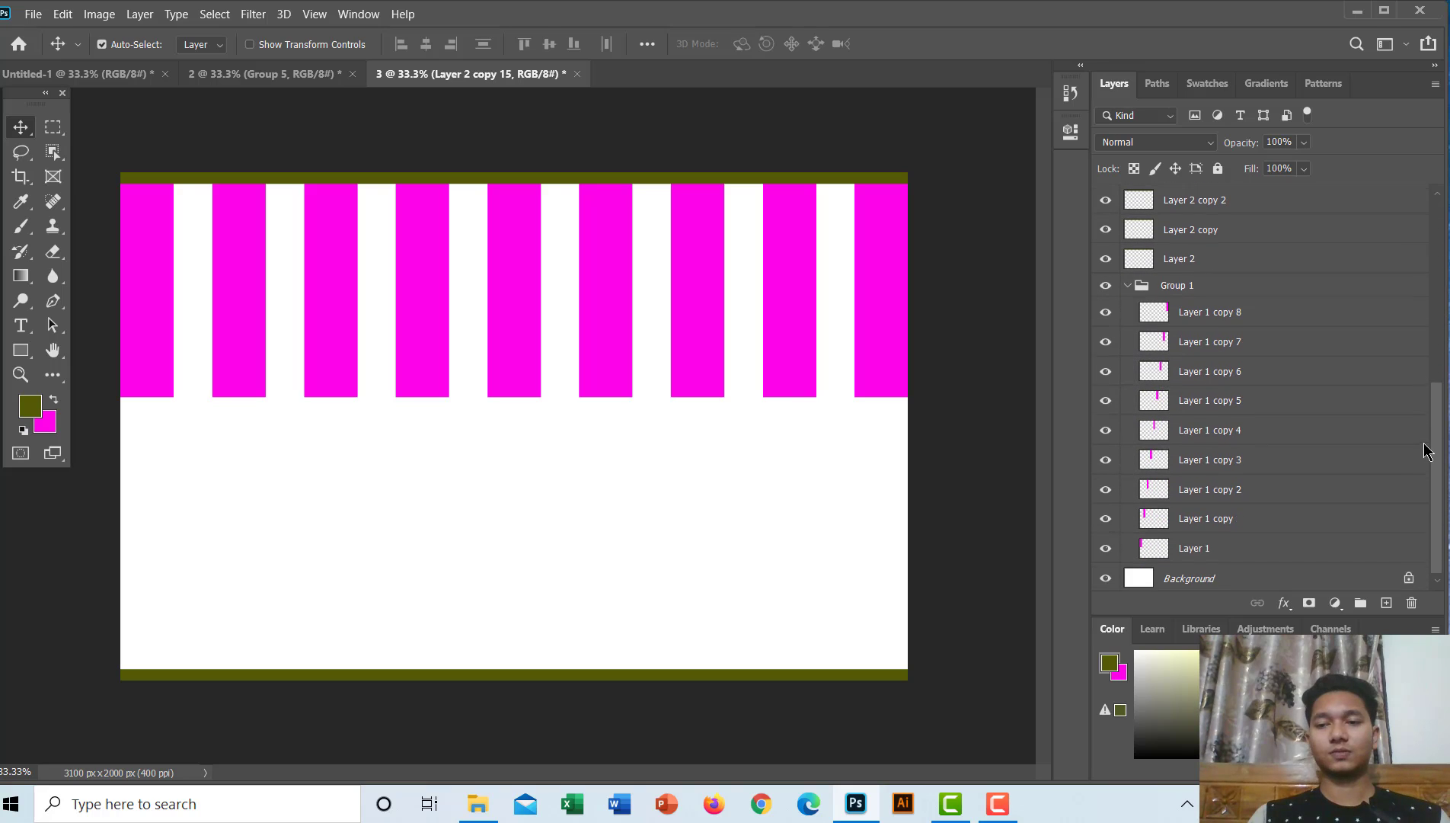
pyautogui.keyDown('shift'); pyautogui.click(1138, 257); pyautogui.keyUp('shift')
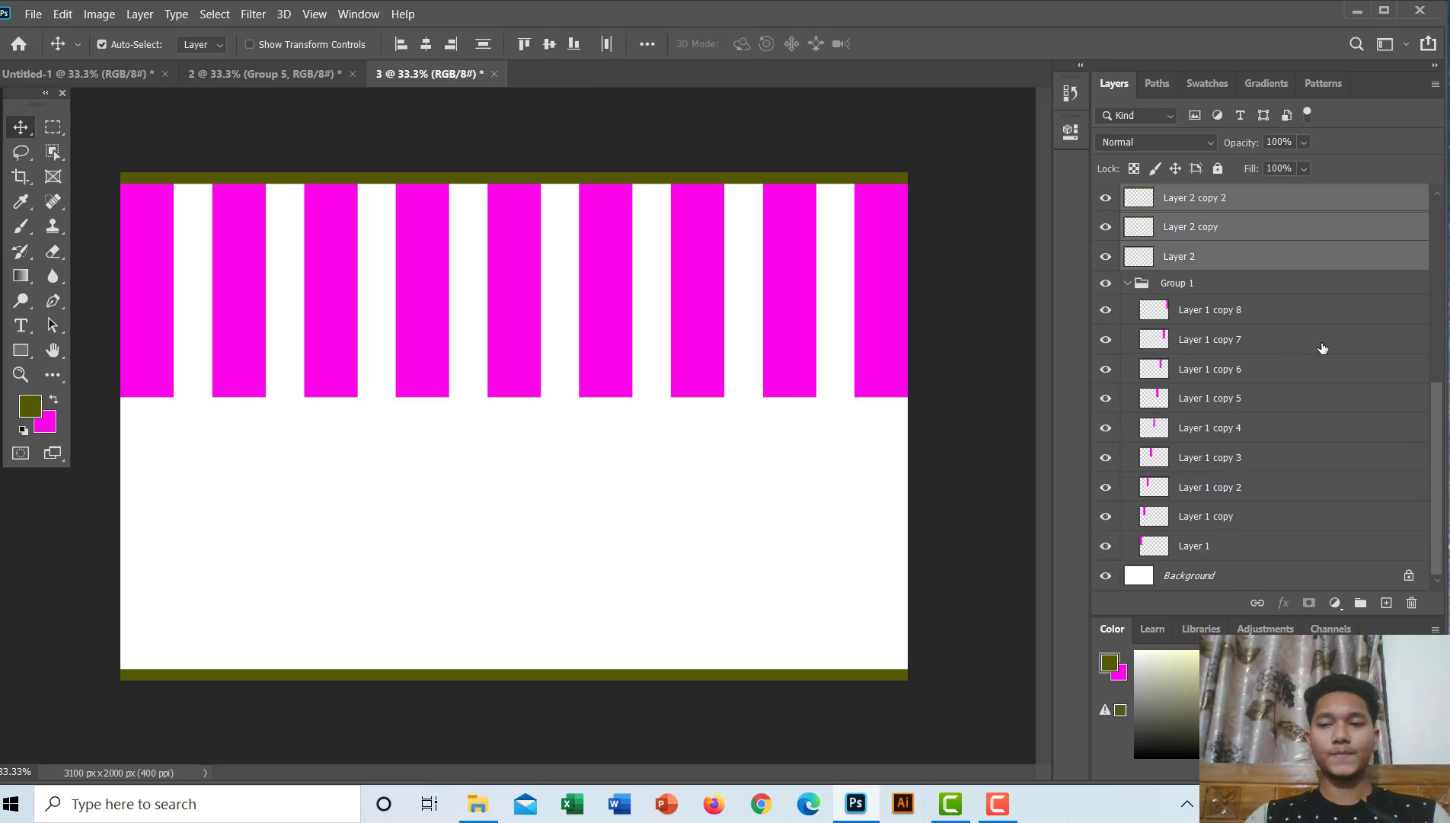
pyautogui.moveTo(1440, 433); pyautogui.dragTo(1431, 252)
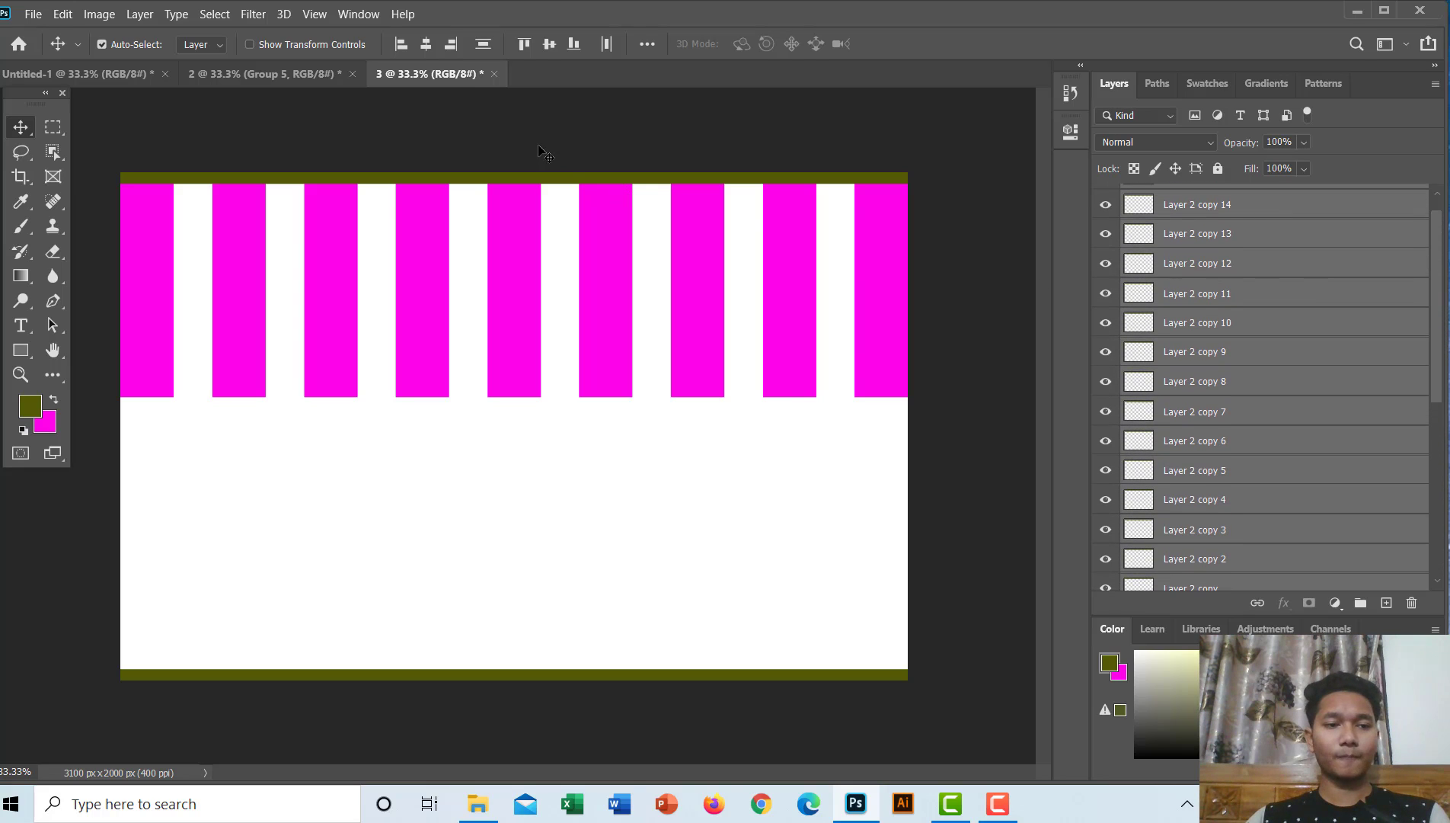
pyautogui.click(491, 43)
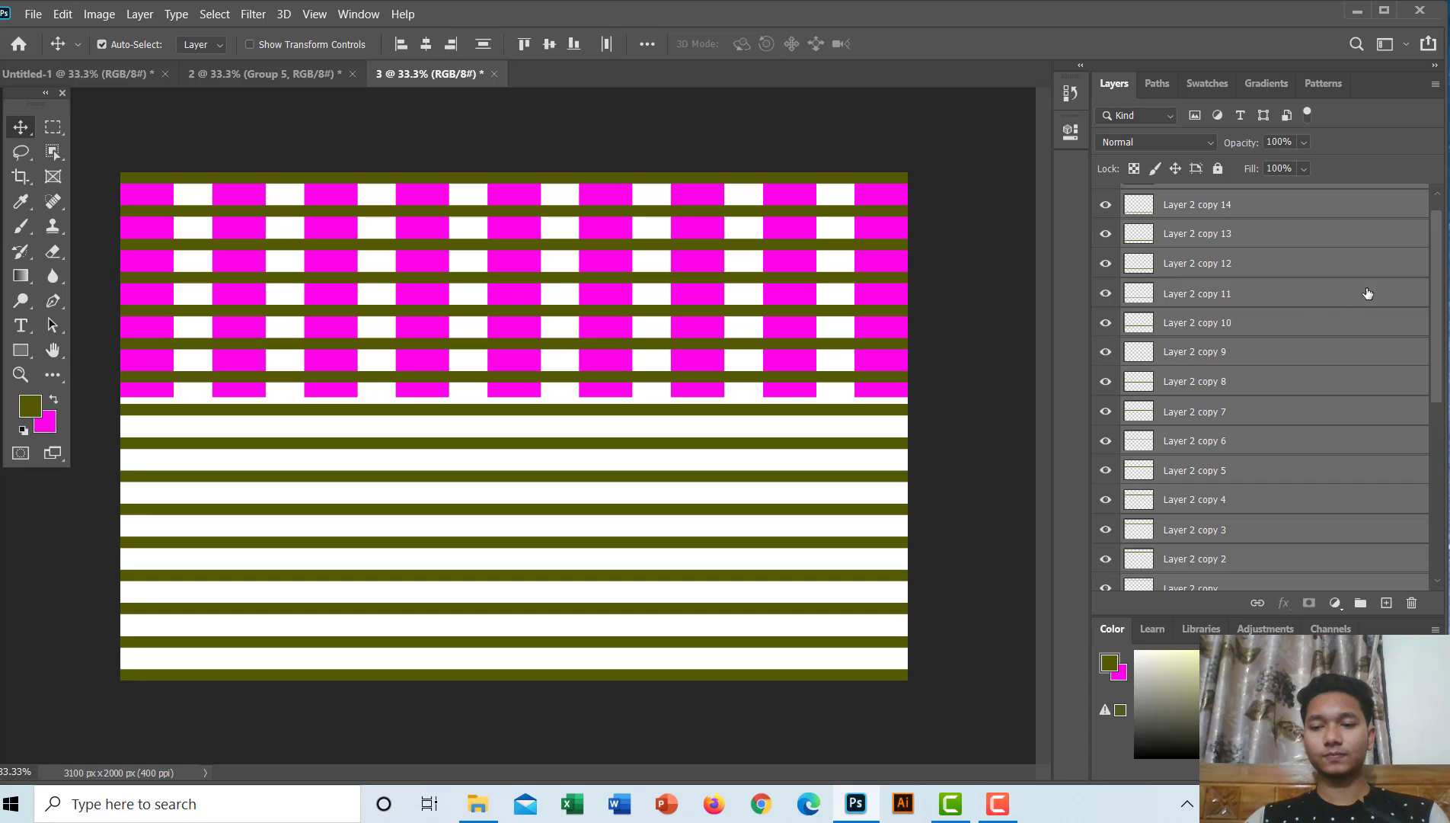
pyautogui.scroll(-10, 1438, 303)
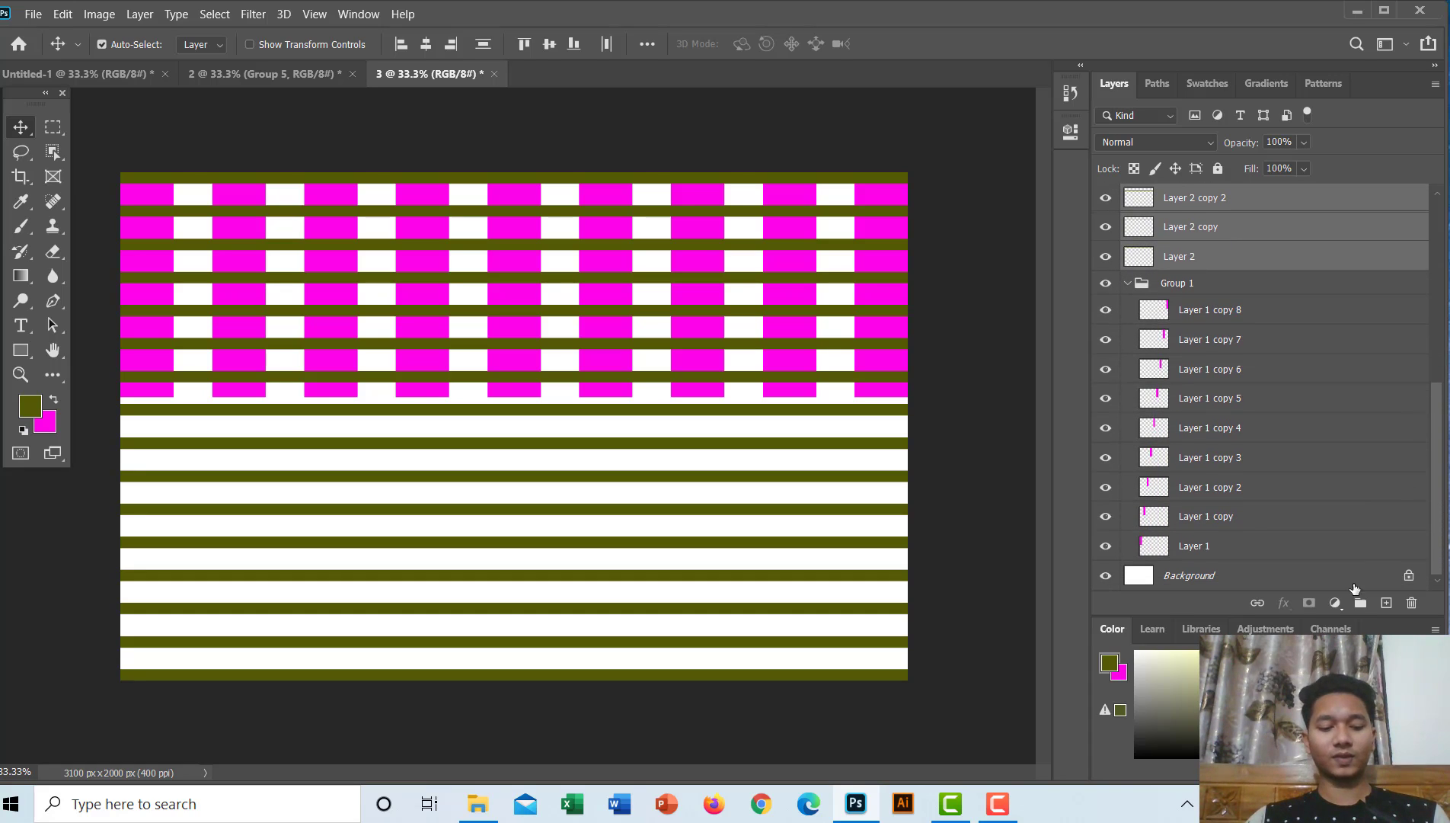
pyautogui.click(1360, 603)
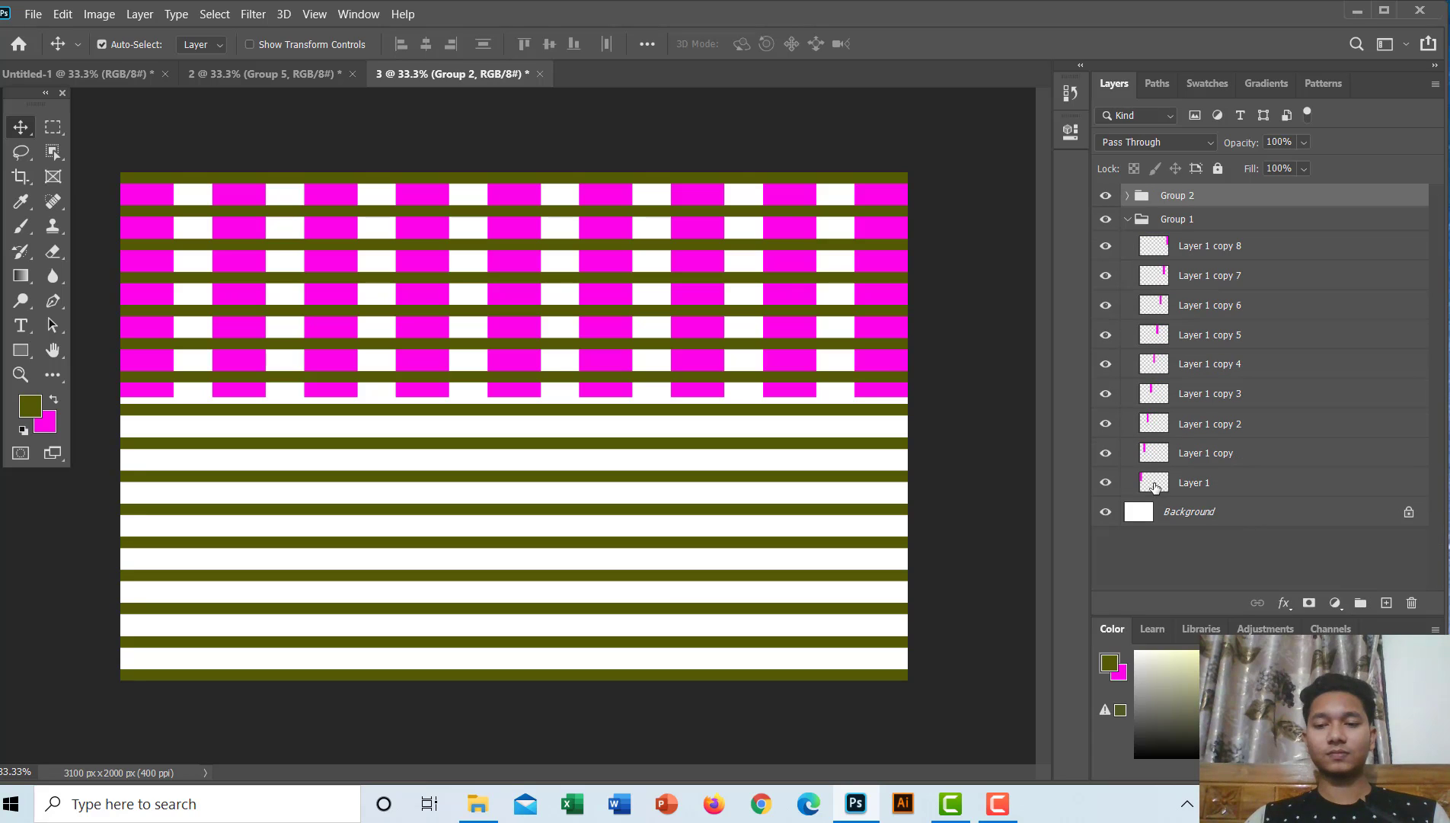
# Load the first magenta stripe's shape as a selection, erase the second, fourth and sixth olive strips inside it, and deselect
pyautogui.click(1155, 487)
pyautogui.keyDown('ctrl'); pyautogui.click(1154, 488); pyautogui.keyUp('ctrl')
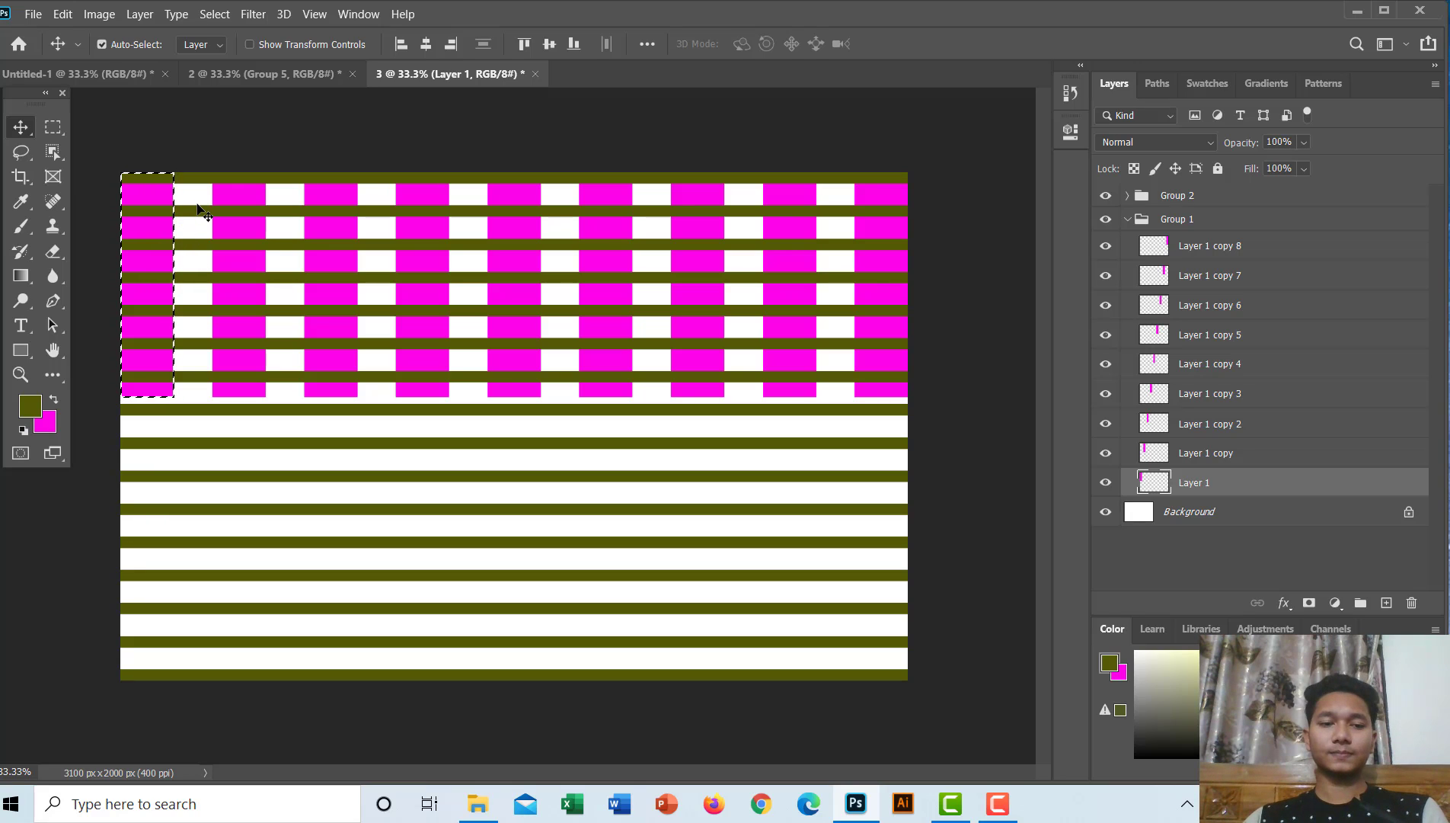
pyautogui.click(200, 211)
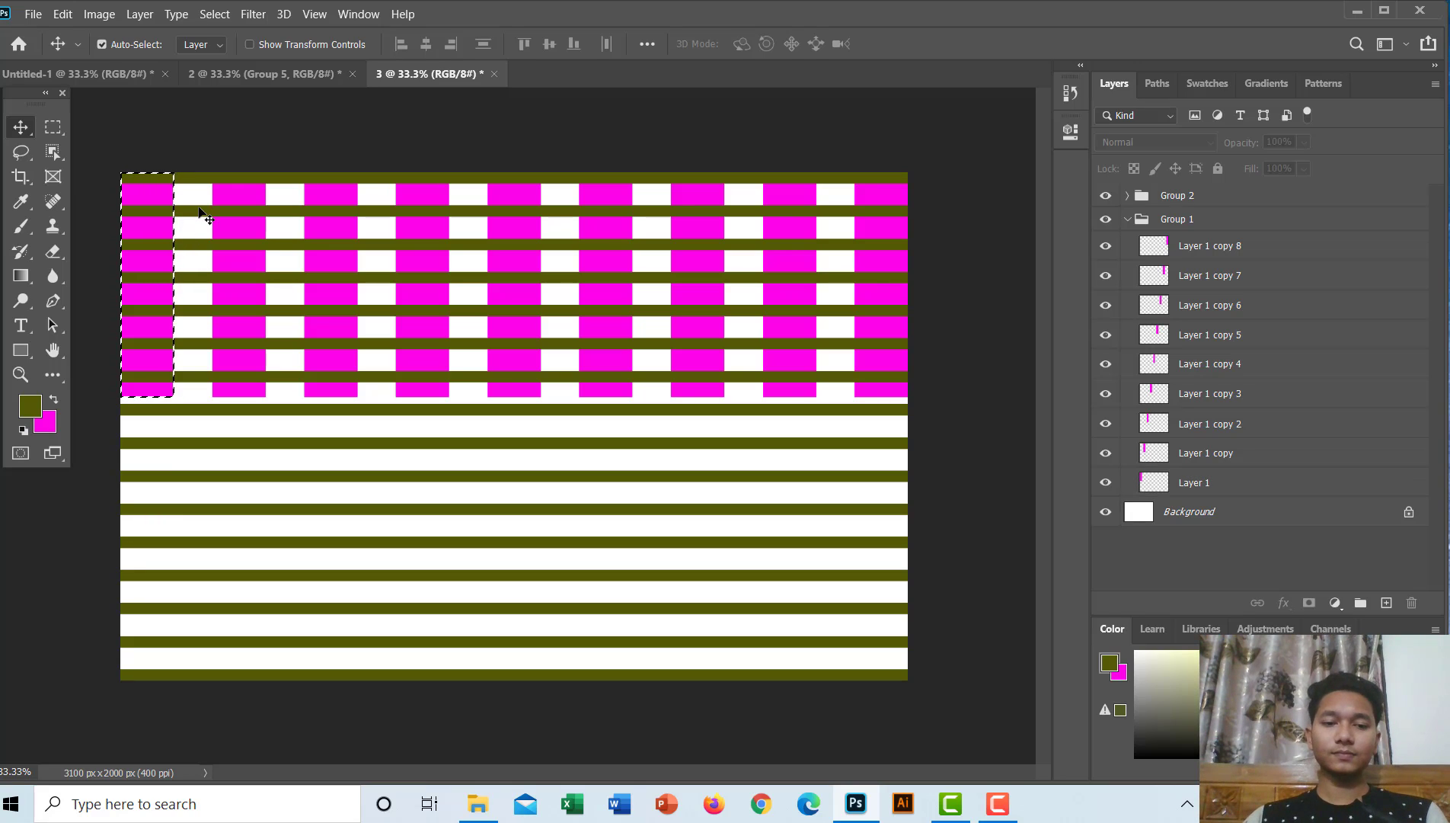
pyautogui.click(240, 210)
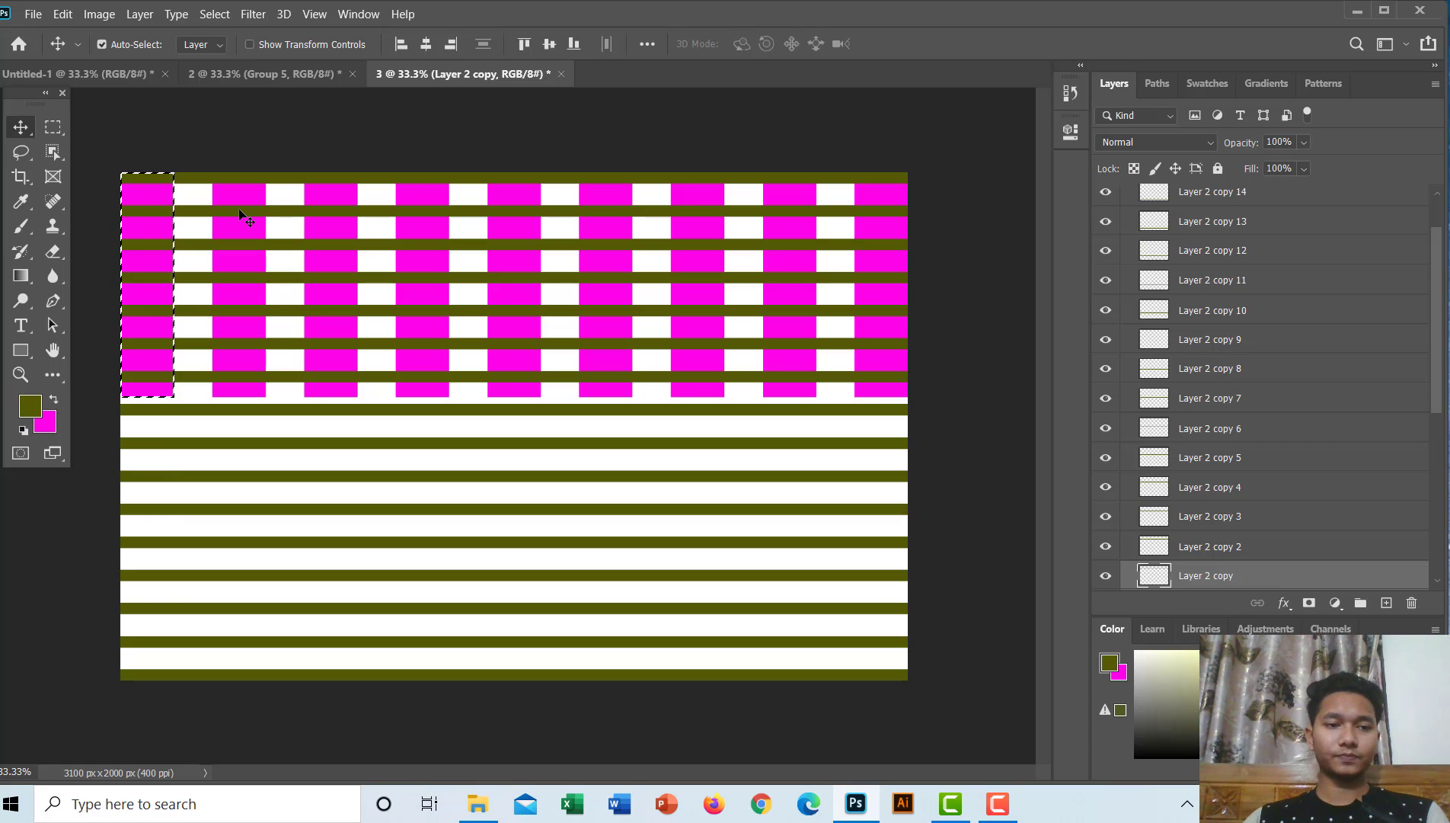
pyautogui.press('Delete')
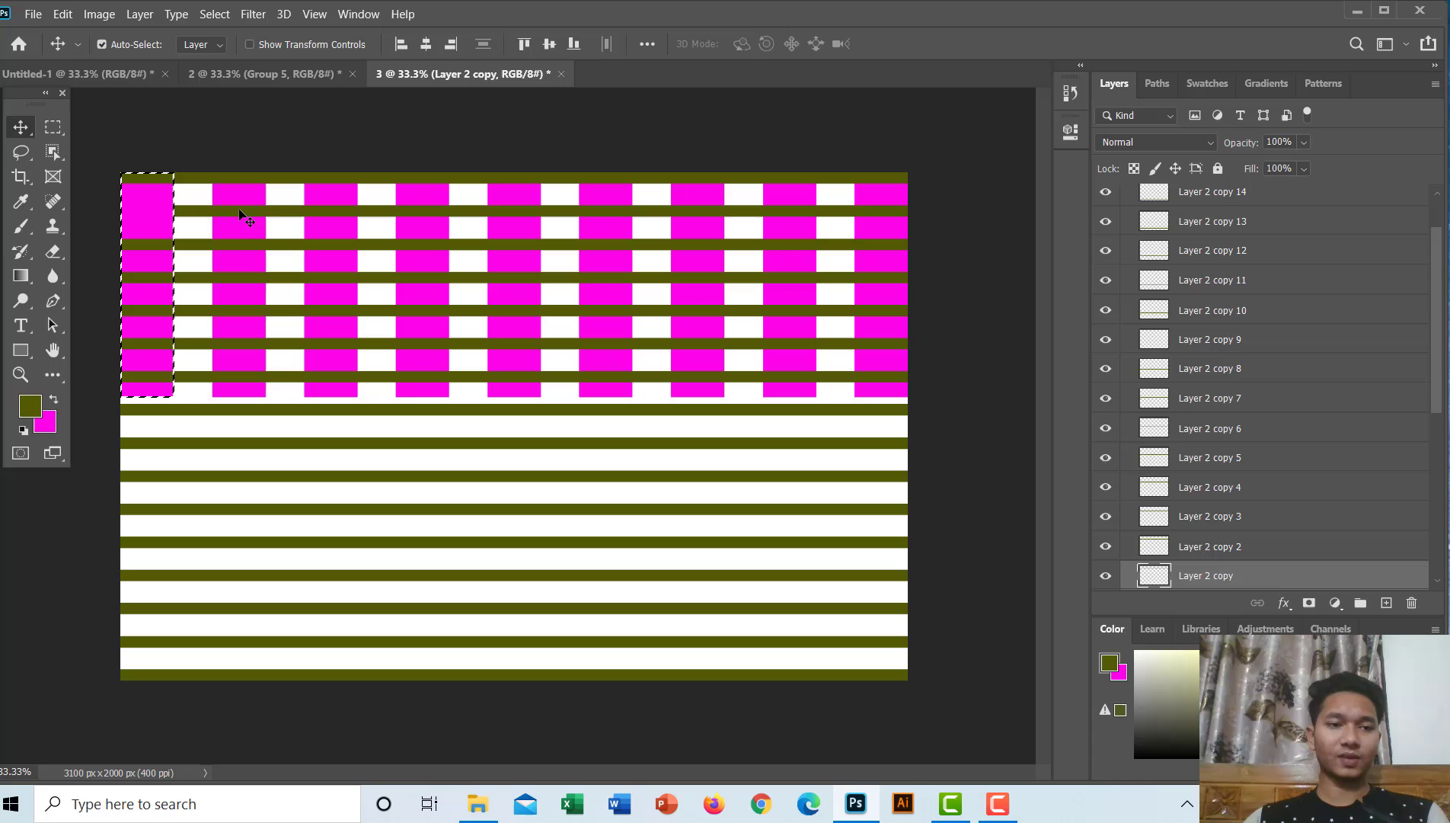
pyautogui.click(229, 281)
pyautogui.press('Delete')
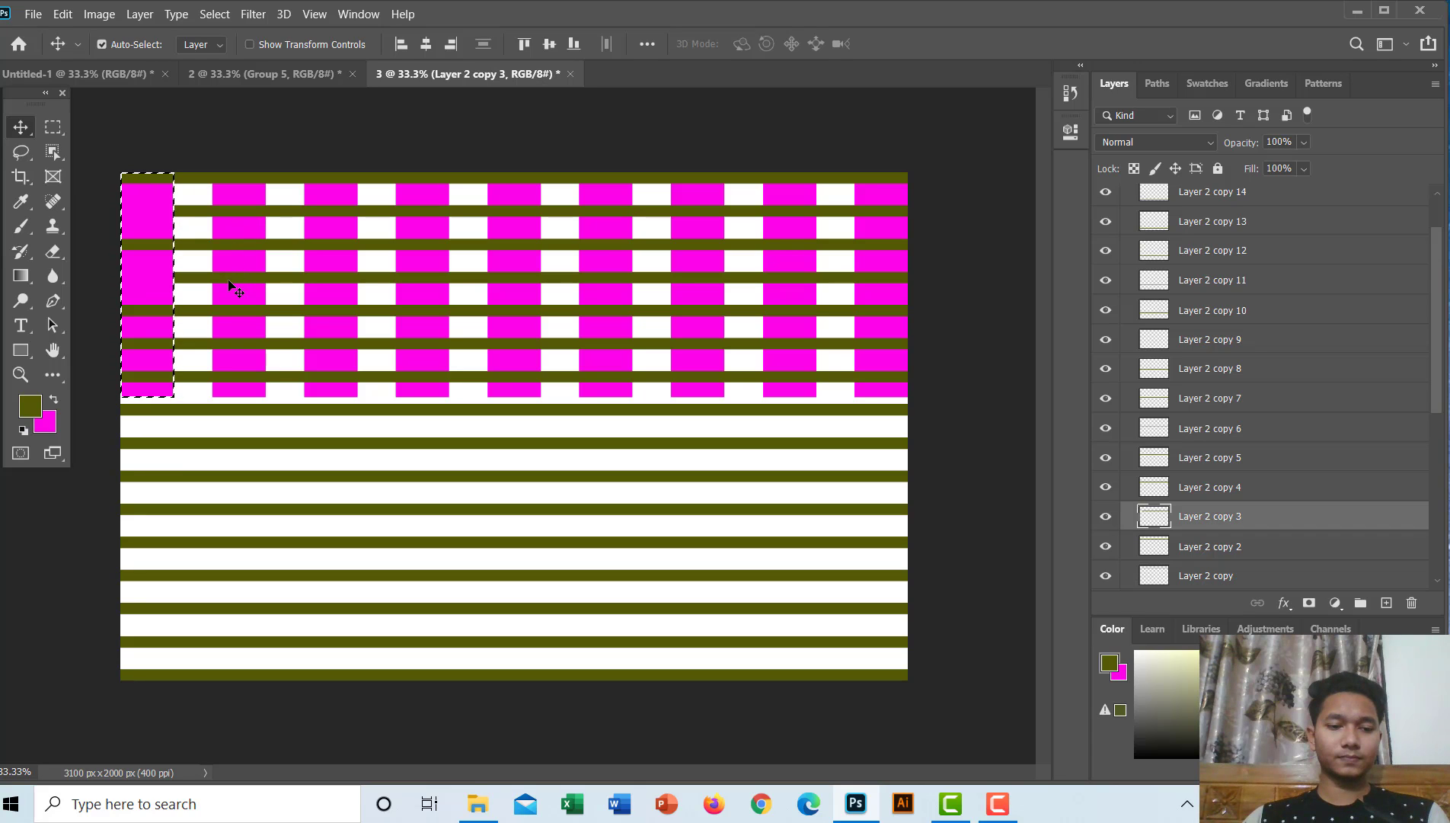
pyautogui.click(225, 340)
pyautogui.press('Delete')
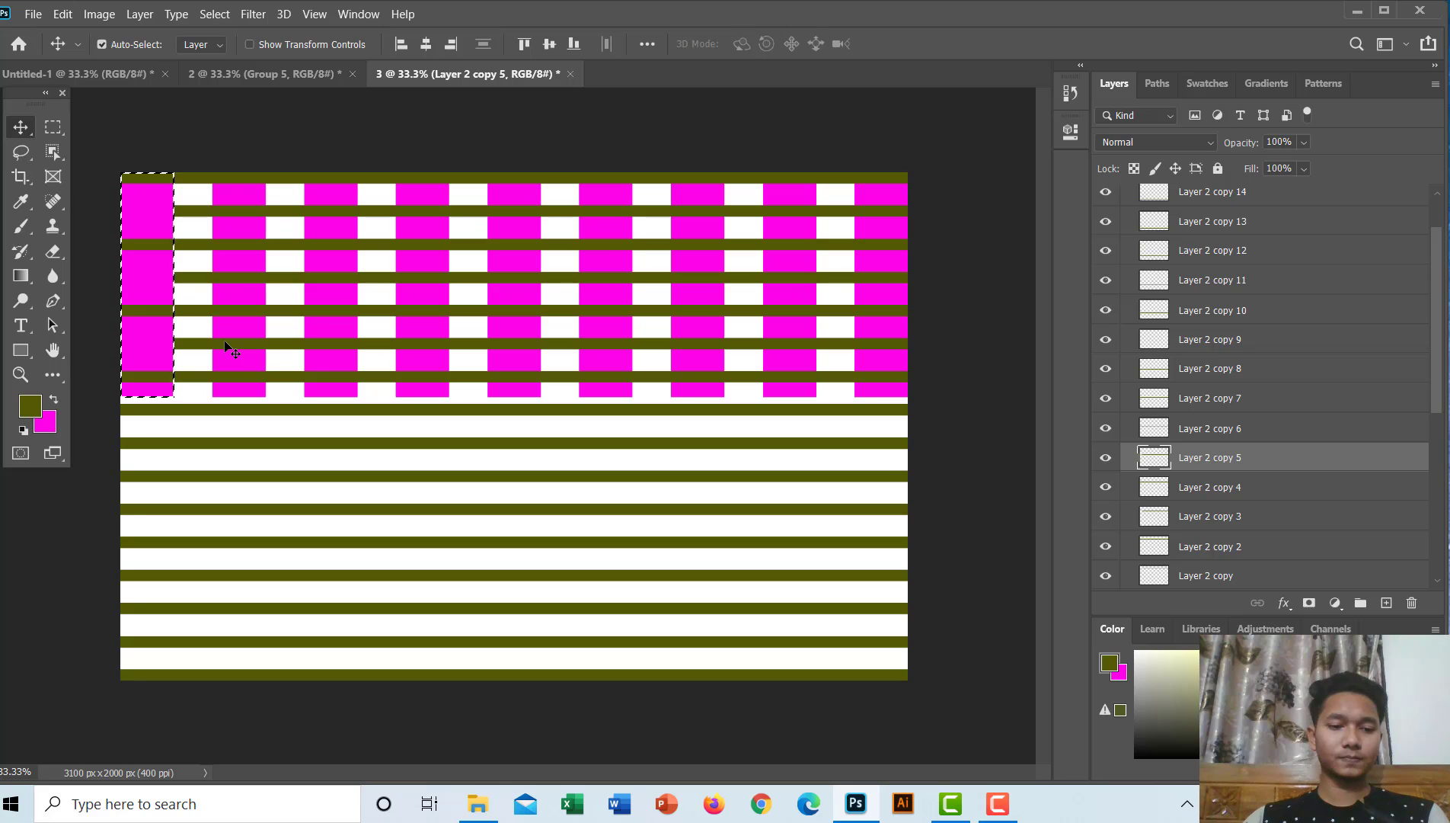
pyautogui.hotkey('ctrl', 'd')
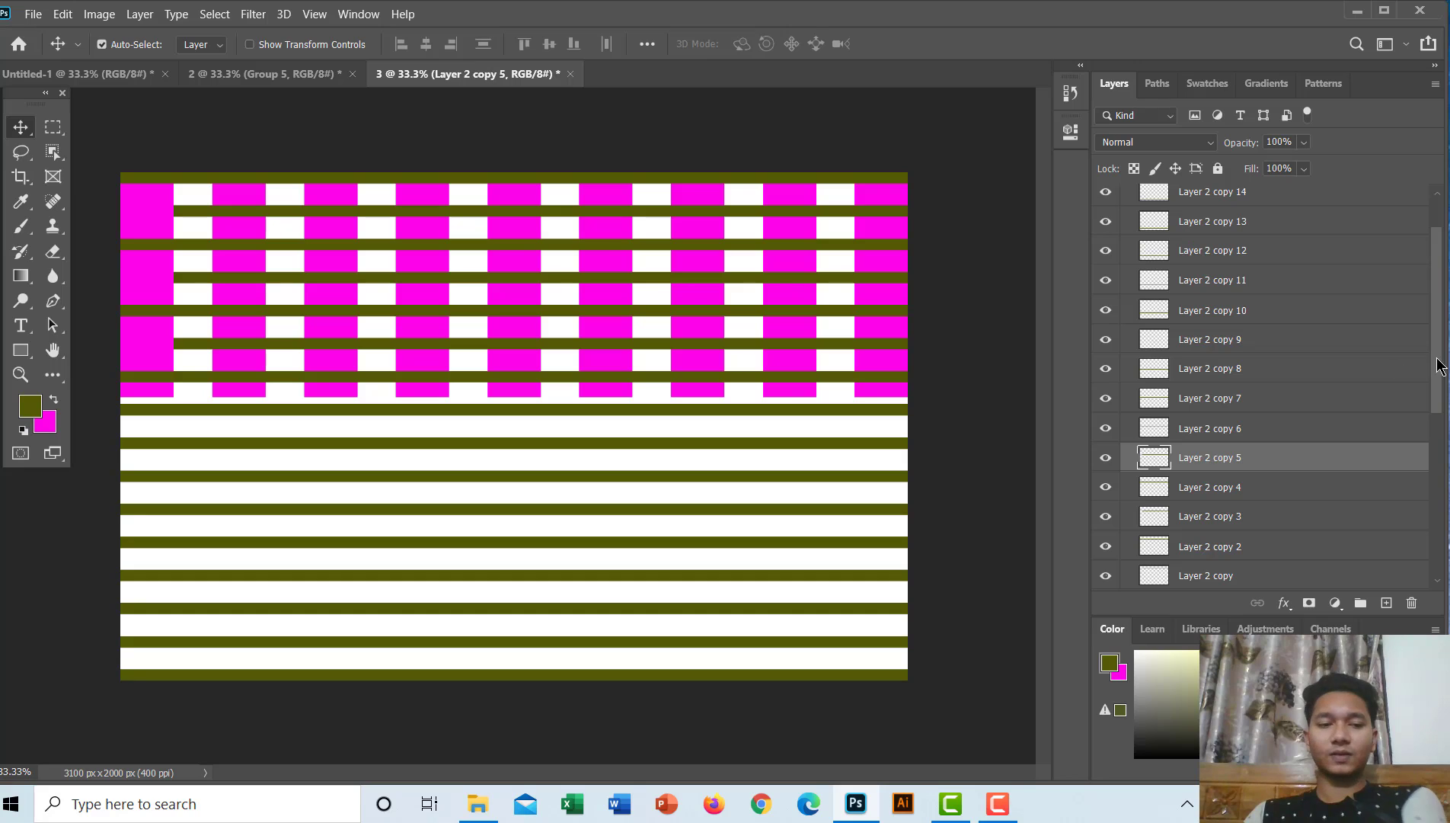
# Load the second magenta stripe as a selection, erase the first, third, fifth and seventh olive strips inside it, and deselect
pyautogui.scroll(-5, 1277, 539)
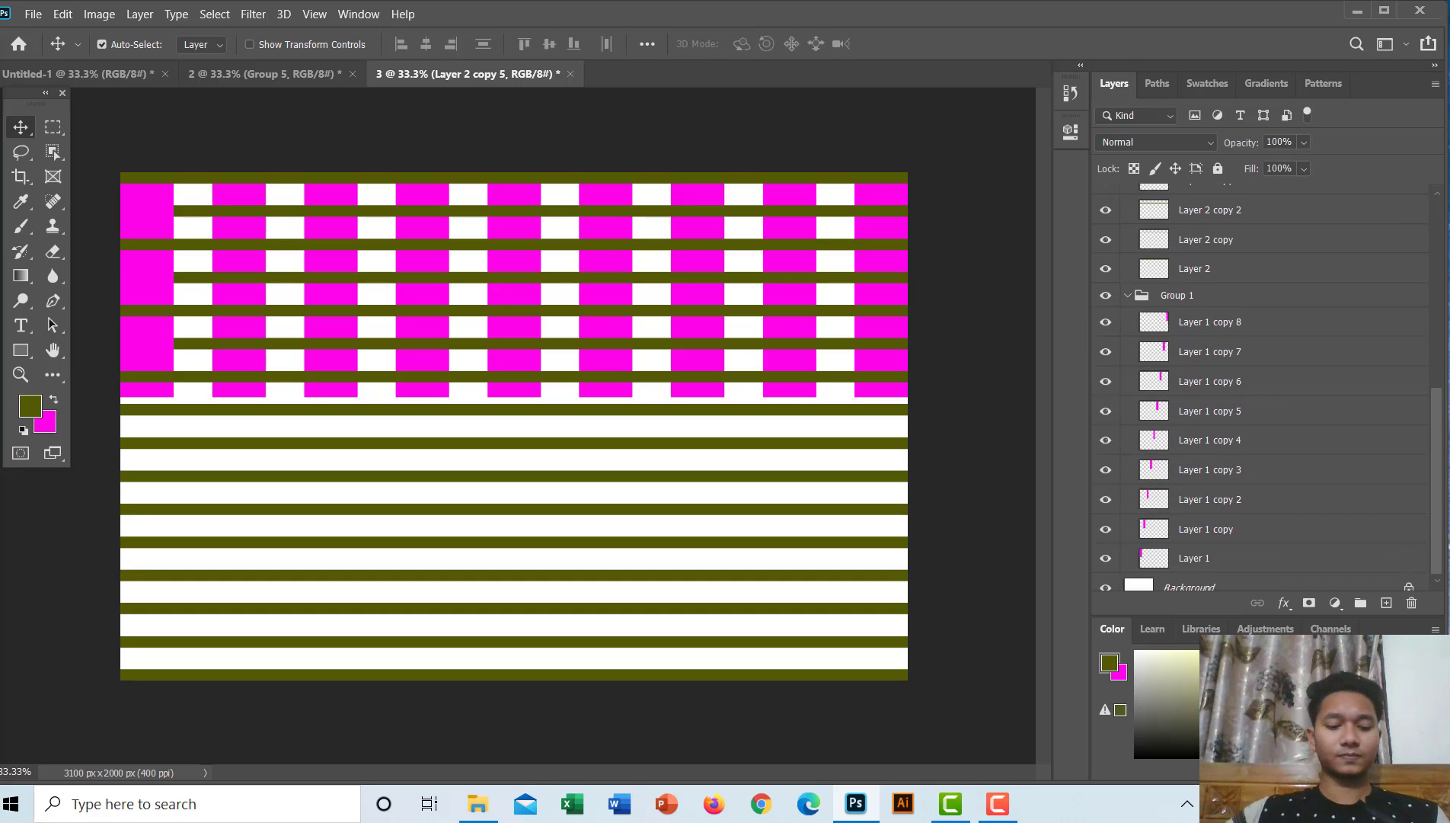
pyautogui.click(1151, 531)
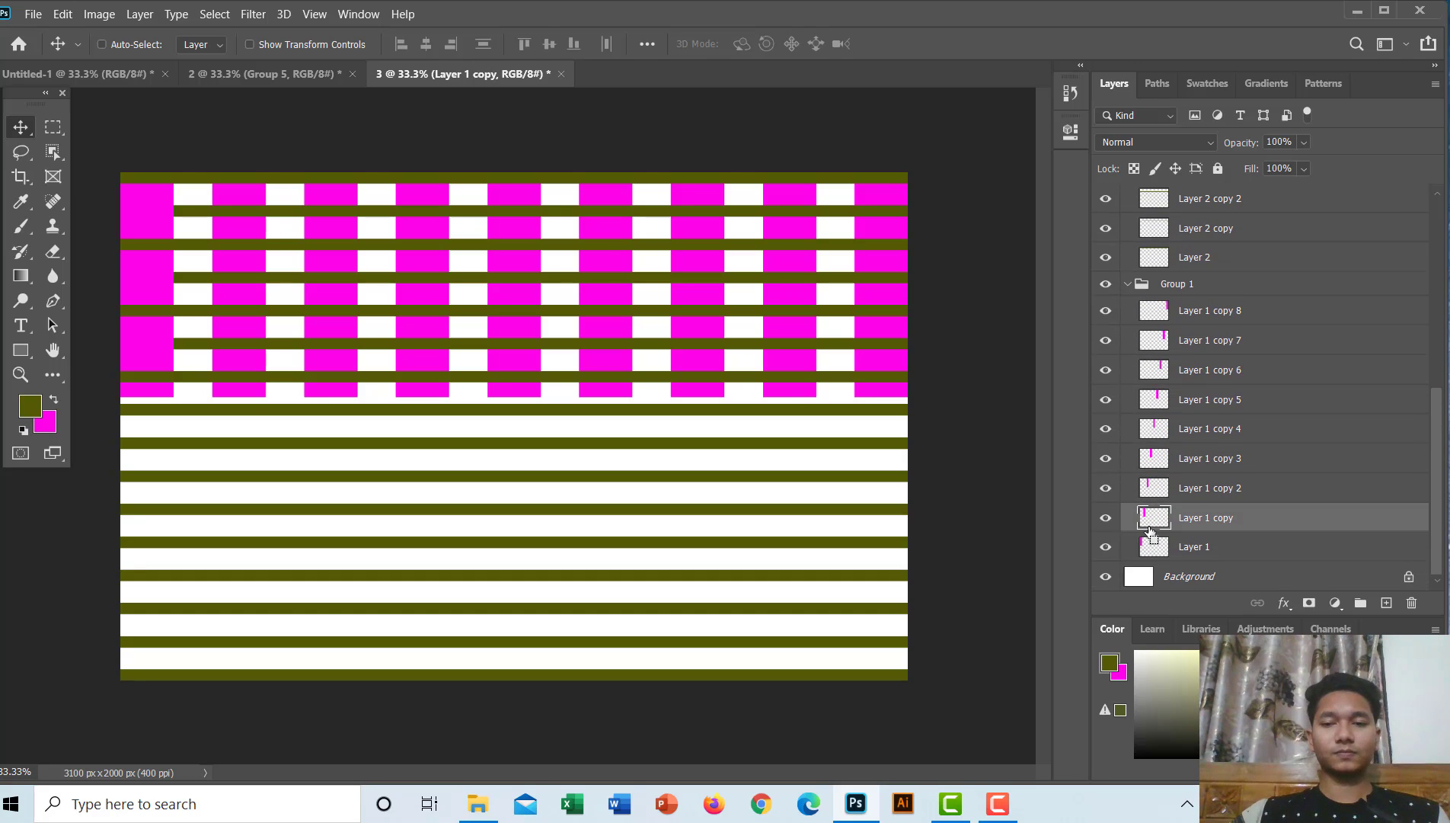
pyautogui.keyDown('ctrl'); pyautogui.click(1151, 525); pyautogui.keyUp('ctrl')
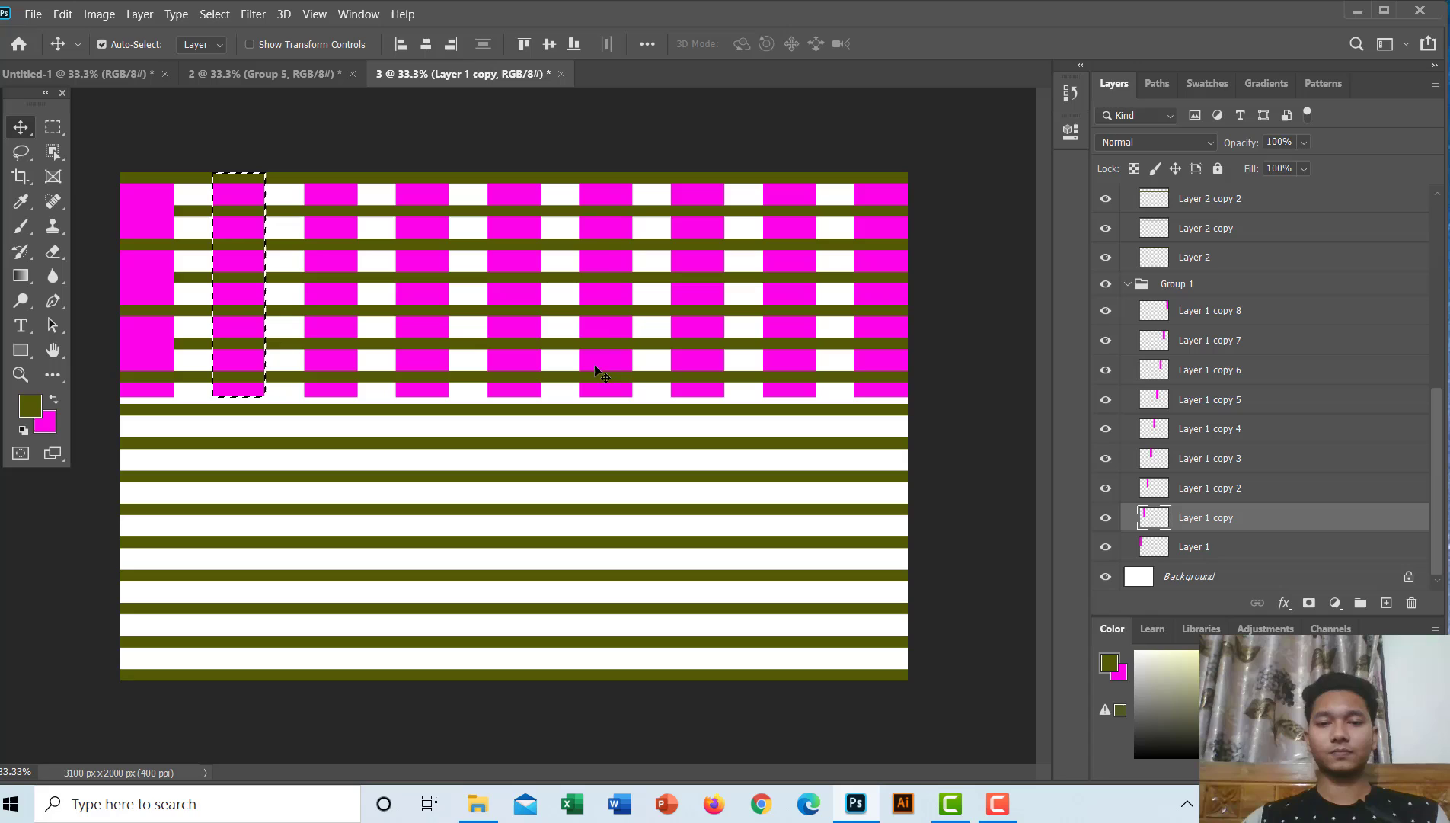
pyautogui.click(154, 179)
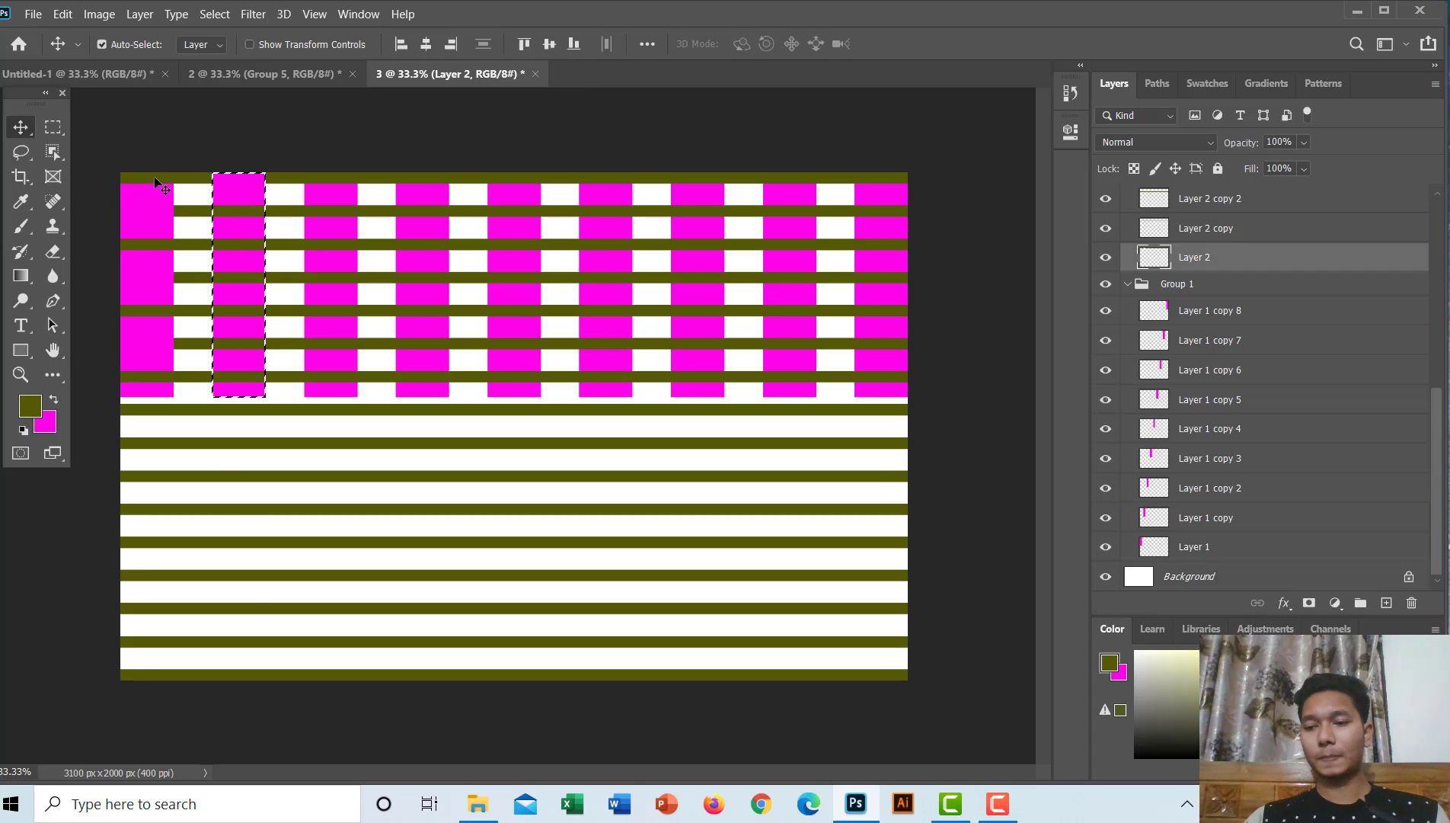
pyautogui.click(162, 241)
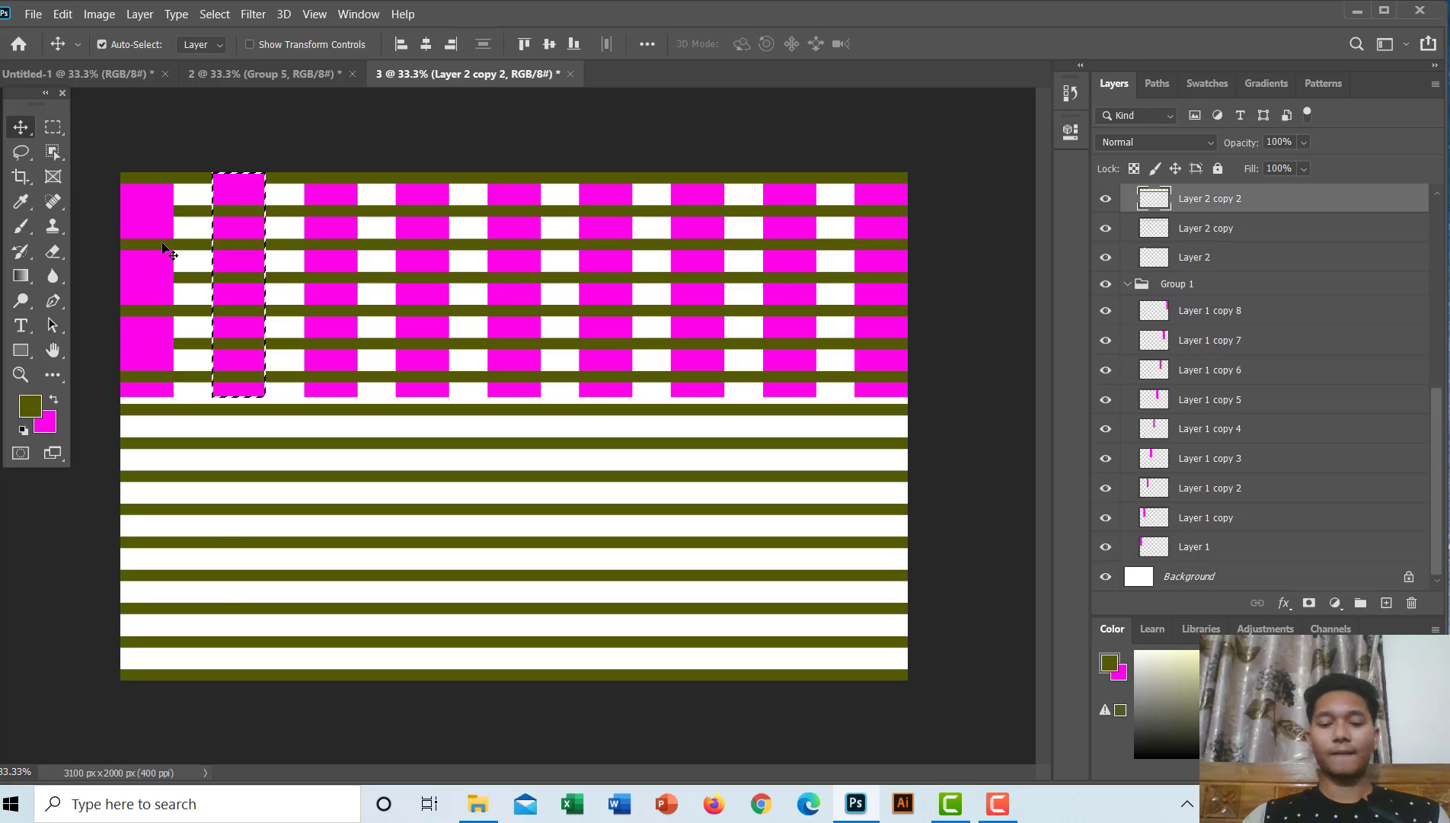
pyautogui.press('Delete')
pyautogui.click(153, 308)
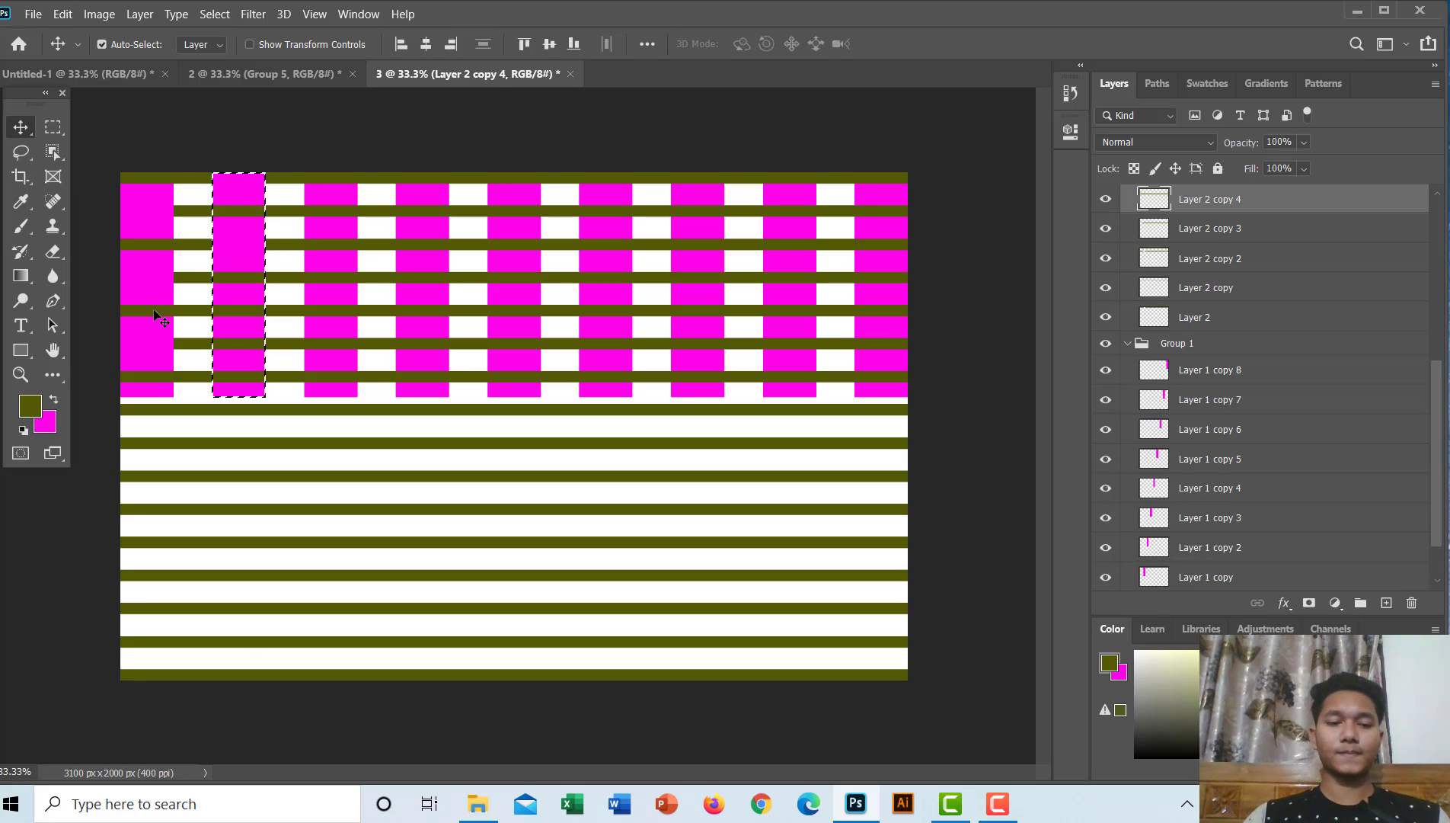
pyautogui.press('Delete')
pyautogui.click(151, 374)
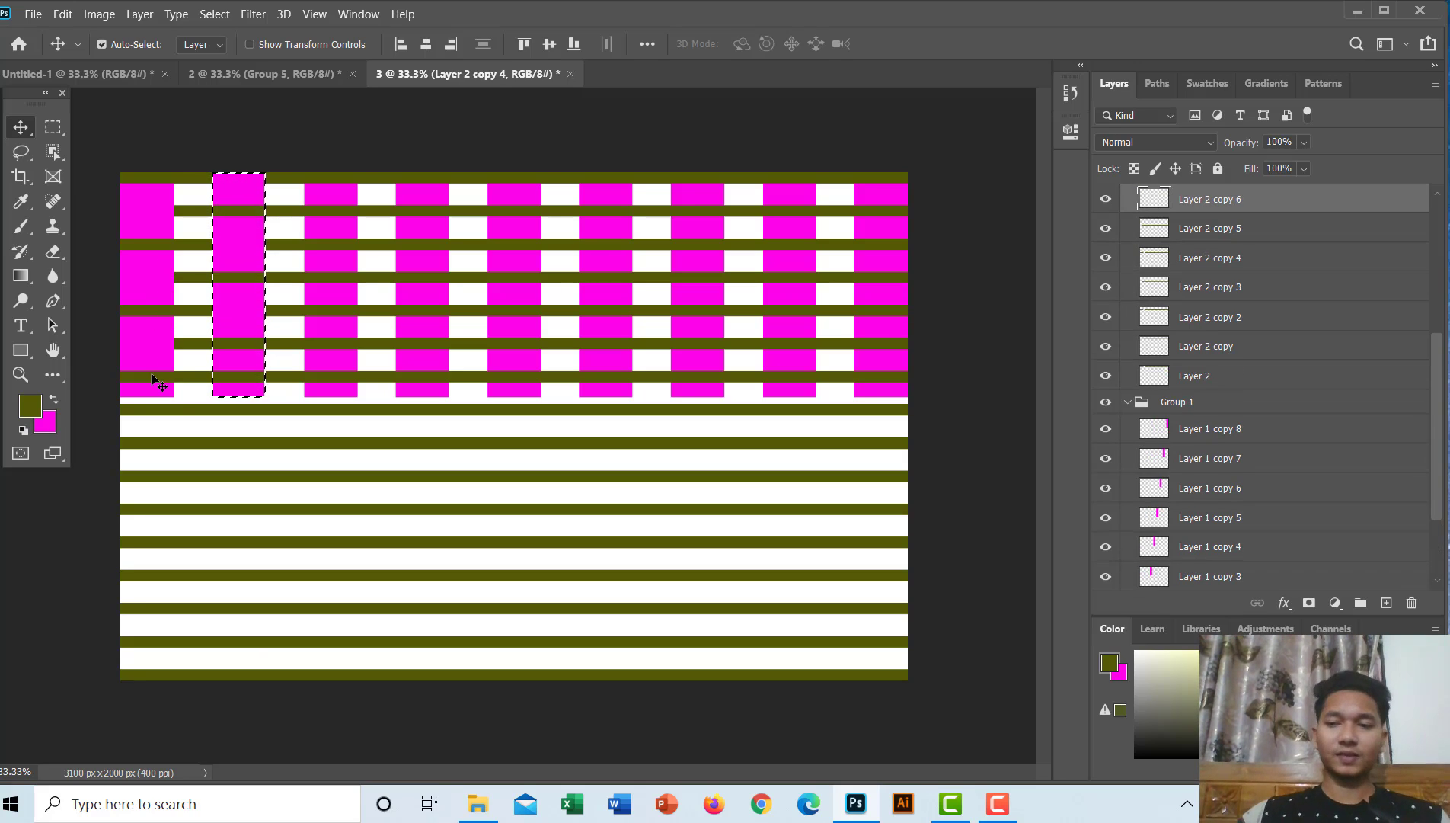
pyautogui.press('Delete')
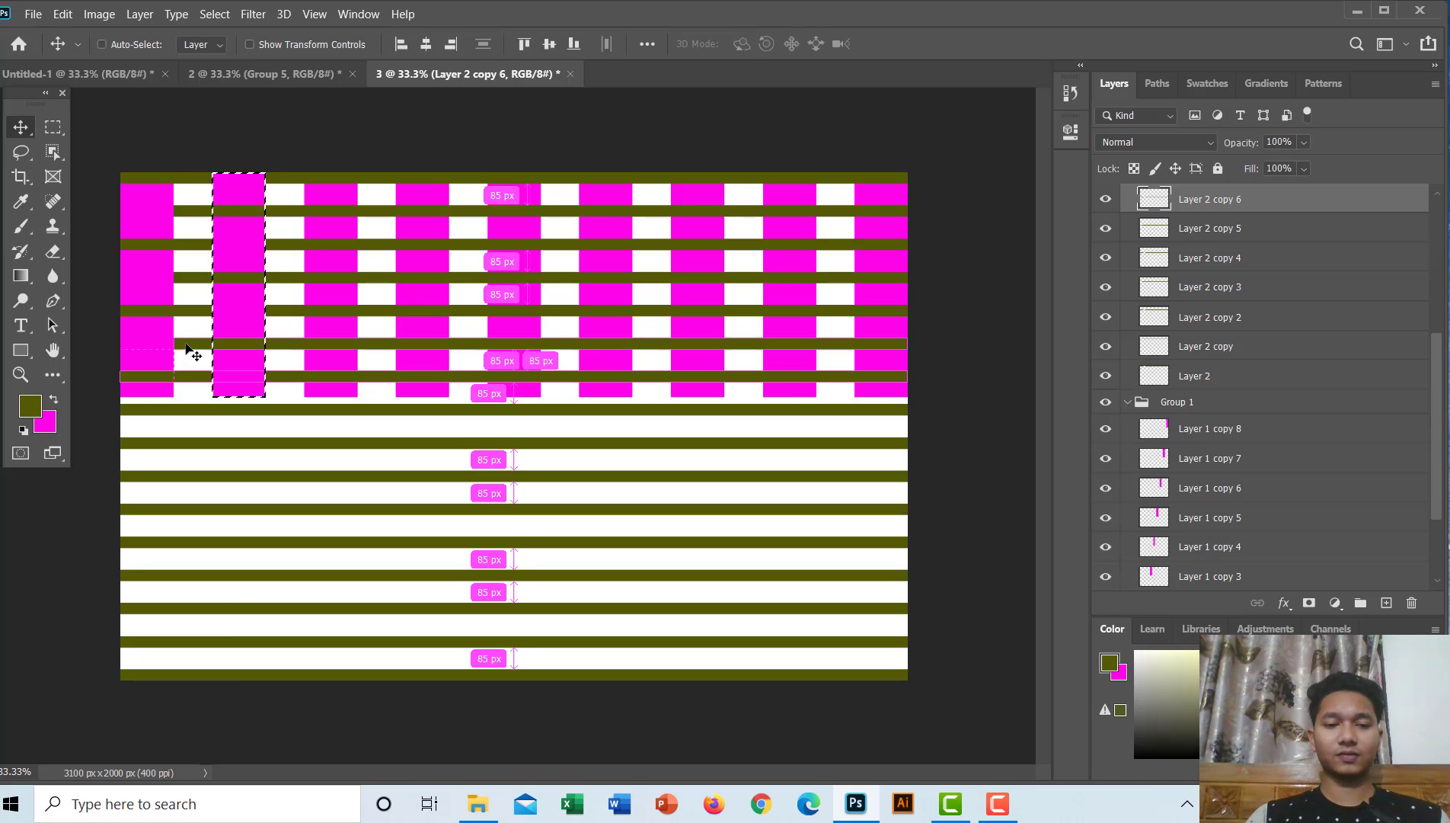
pyautogui.hotkey('ctrl', 'd')
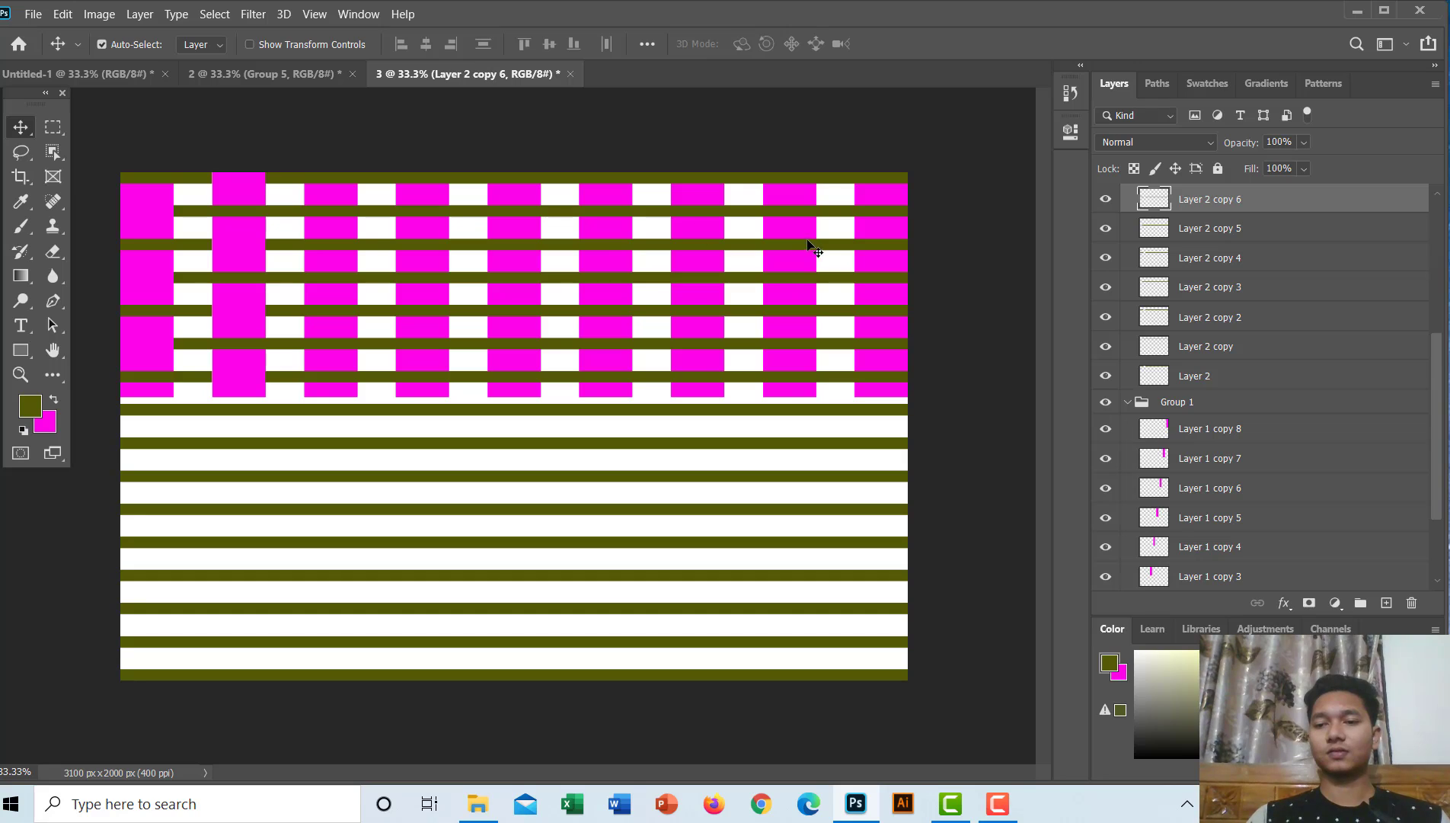
# Load the third magenta stripe as a selection, erase the second, fourth and sixth olive strips inside it, and deselect
pyautogui.moveTo(1440, 455); pyautogui.dragTo(1437, 502)
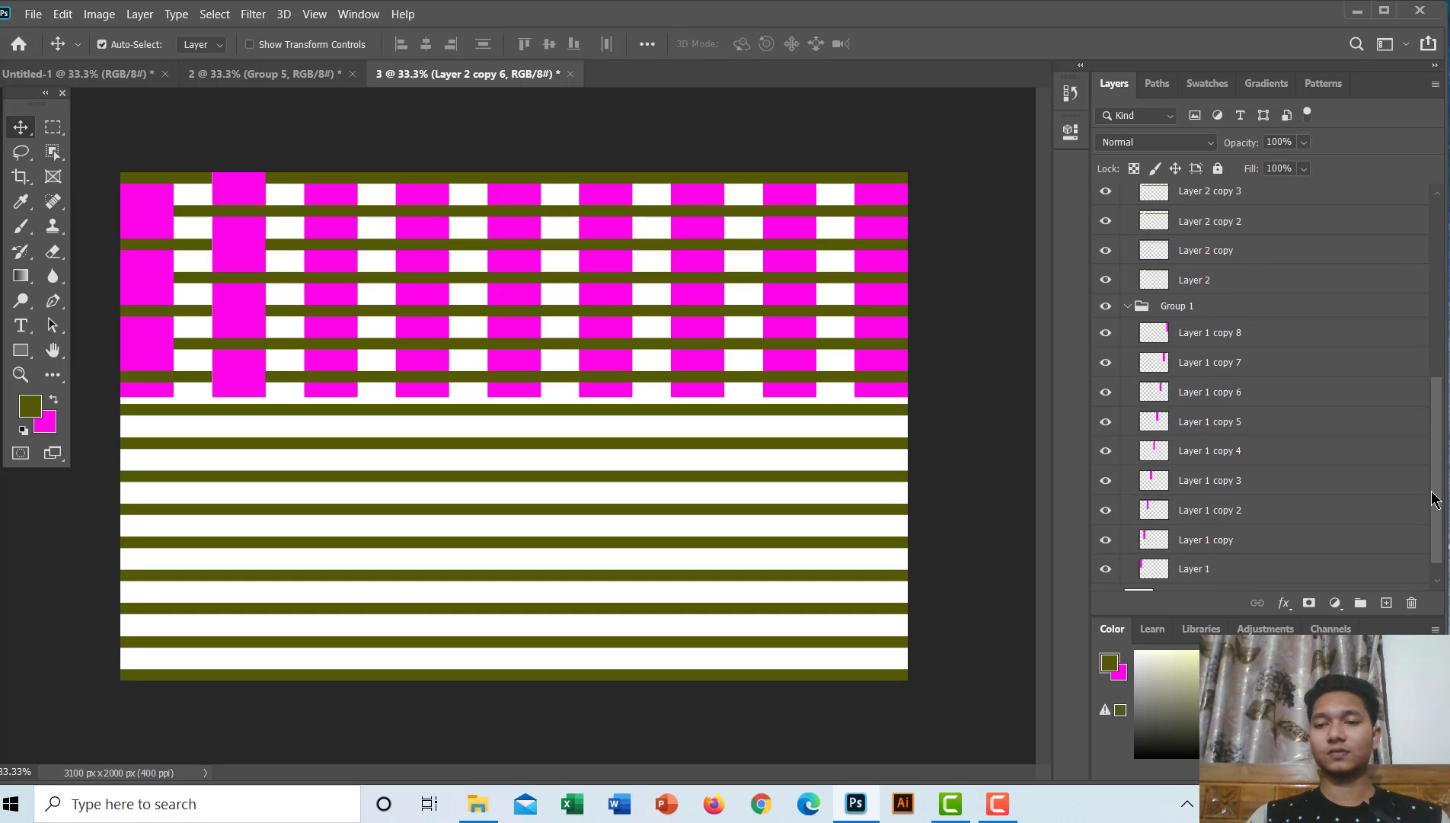
pyautogui.click(1153, 508)
pyautogui.keyDown('ctrl'); pyautogui.click(1152, 509); pyautogui.keyUp('ctrl')
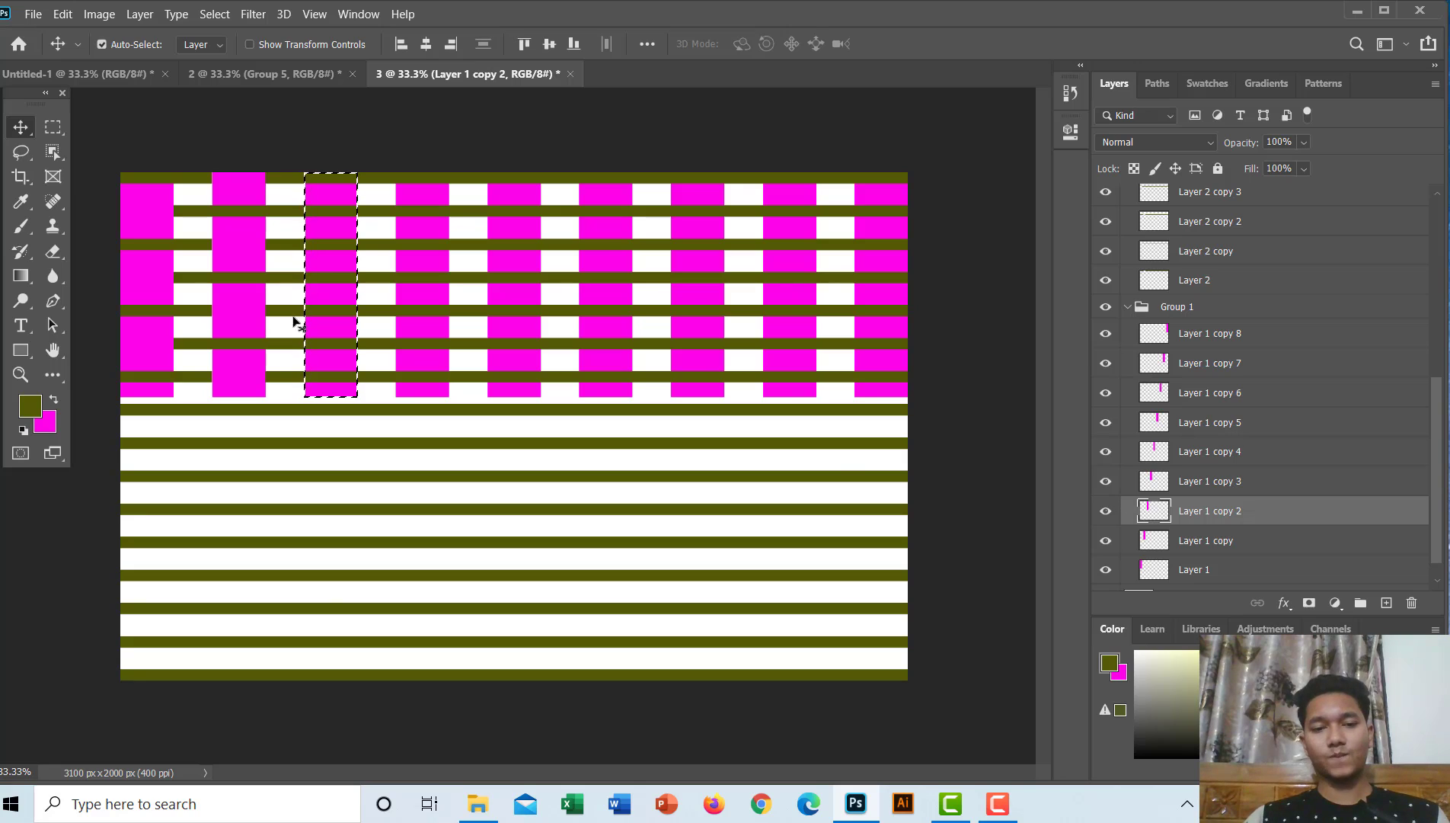
pyautogui.click(271, 212)
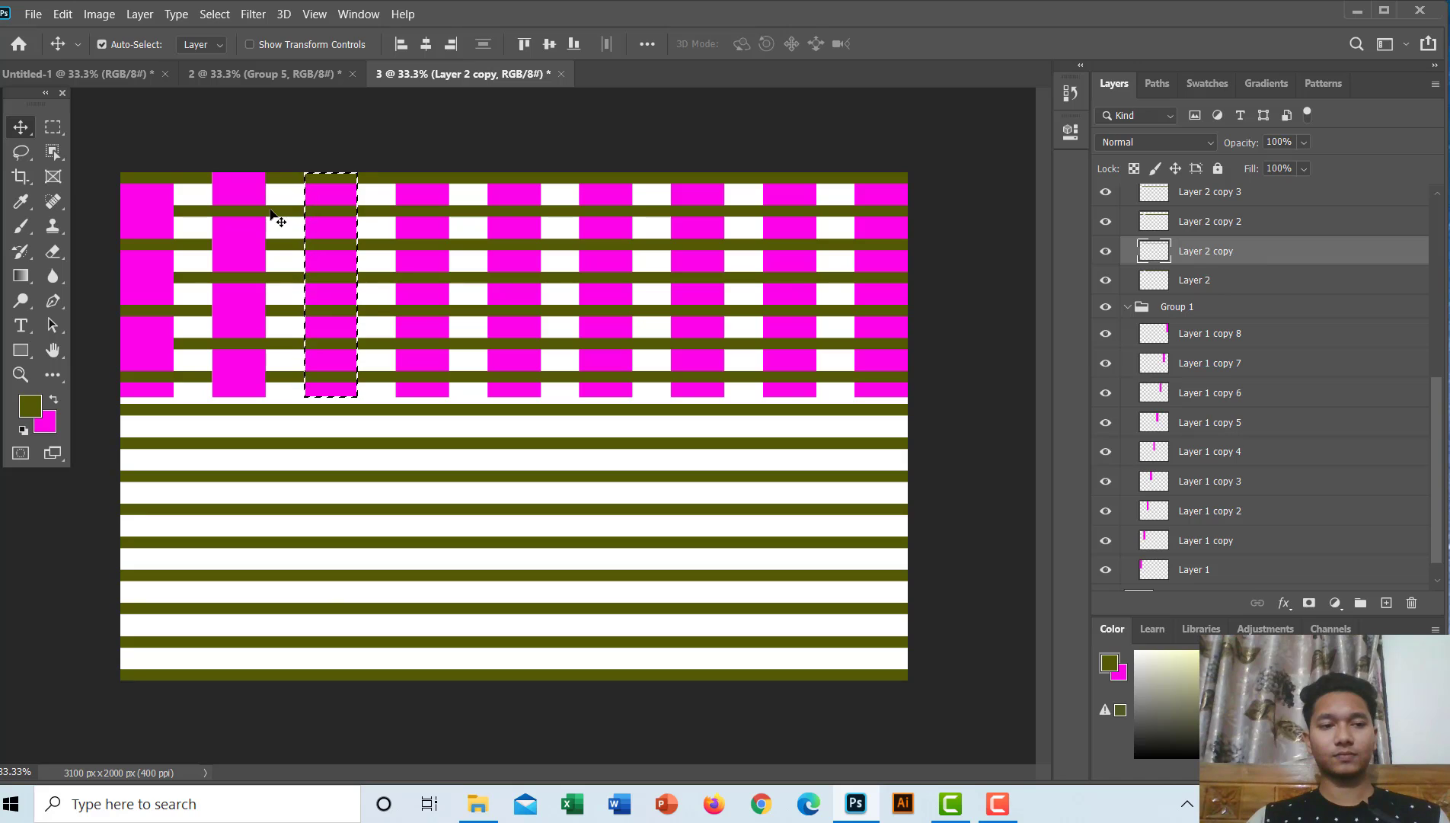
pyautogui.click(269, 283)
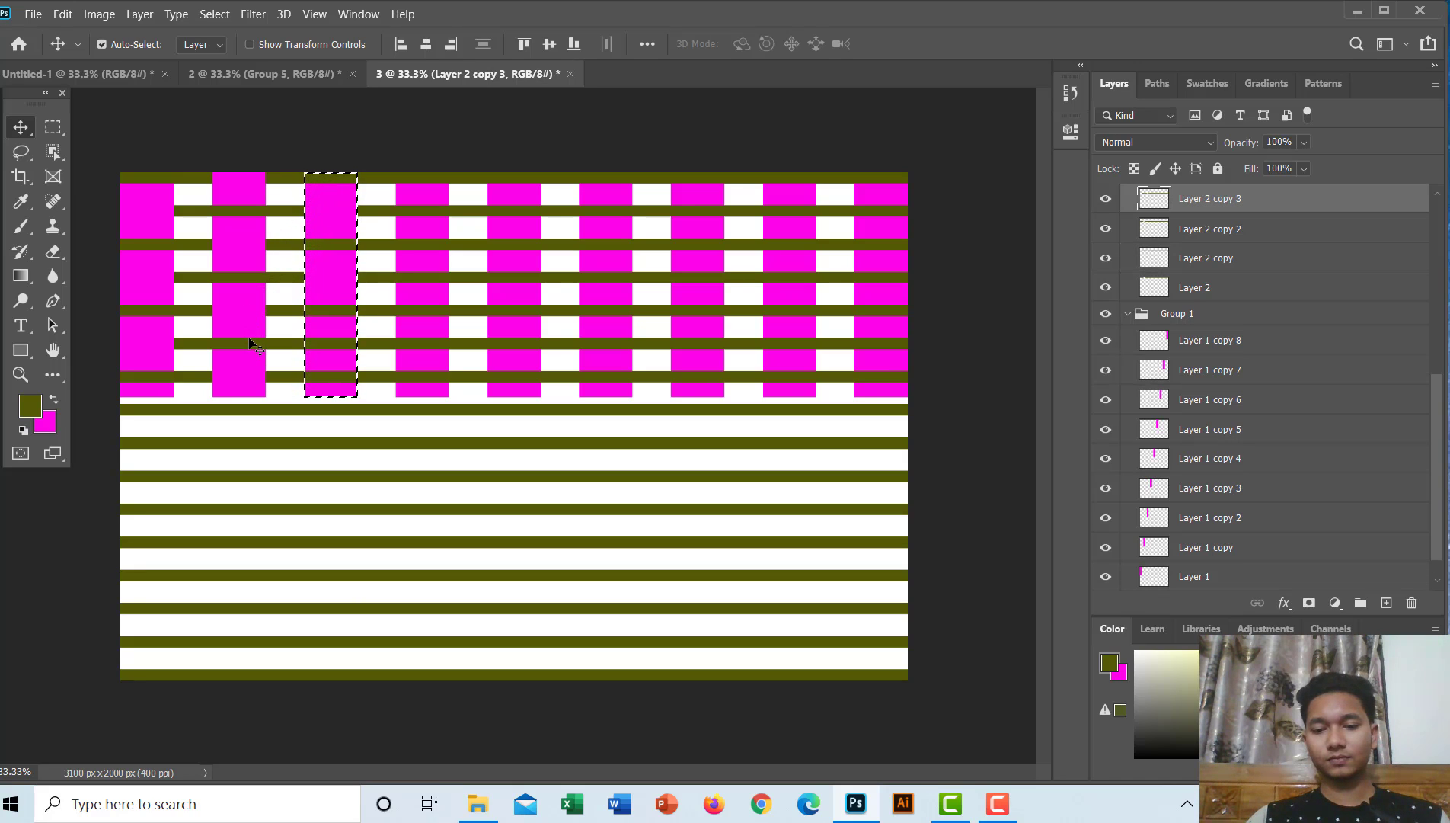
pyautogui.hotkey('ctrl', 'j')
pyautogui.hotkey('ctrl', 'j')
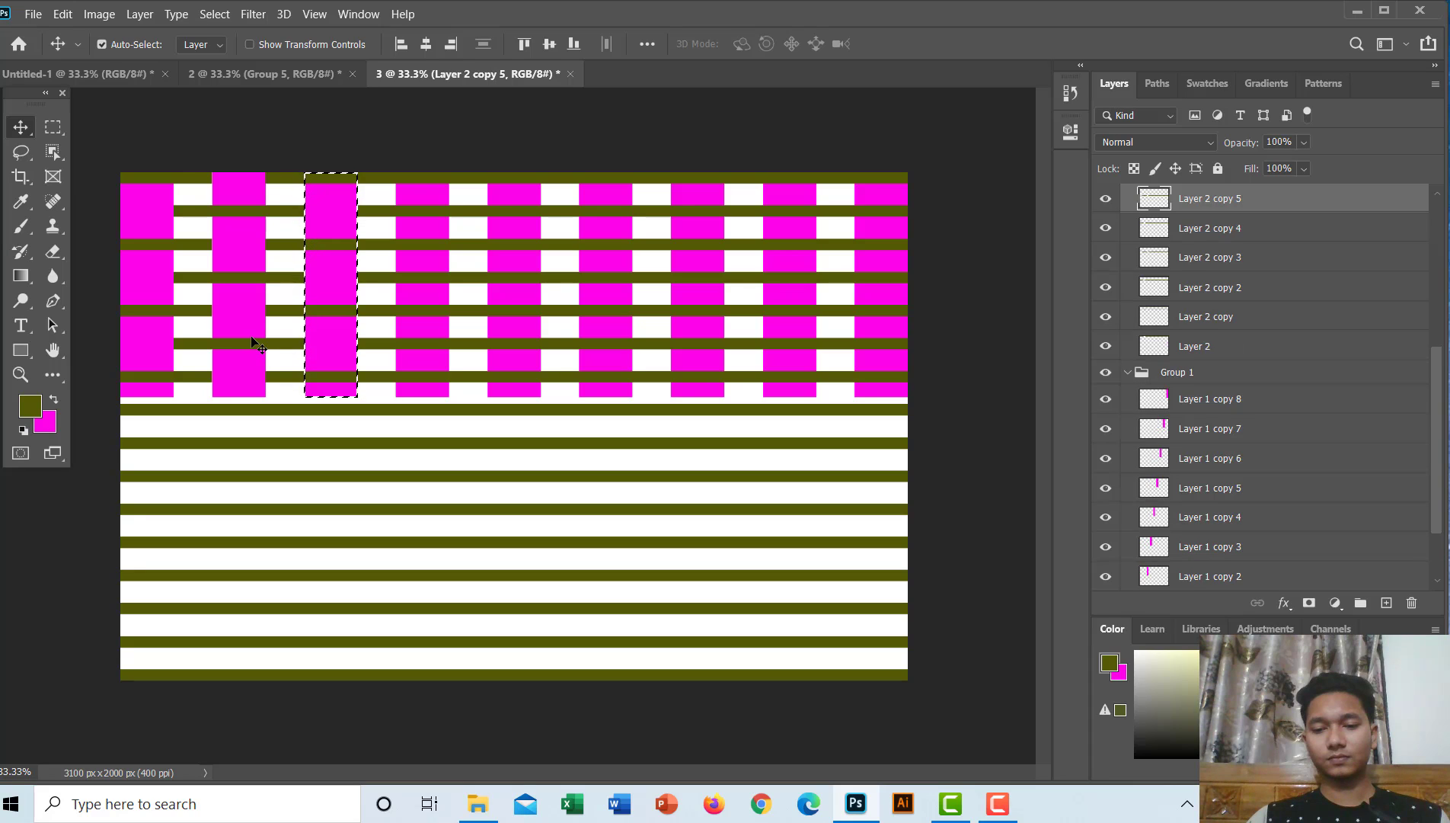
pyautogui.hotkey('ctrl', 'd')
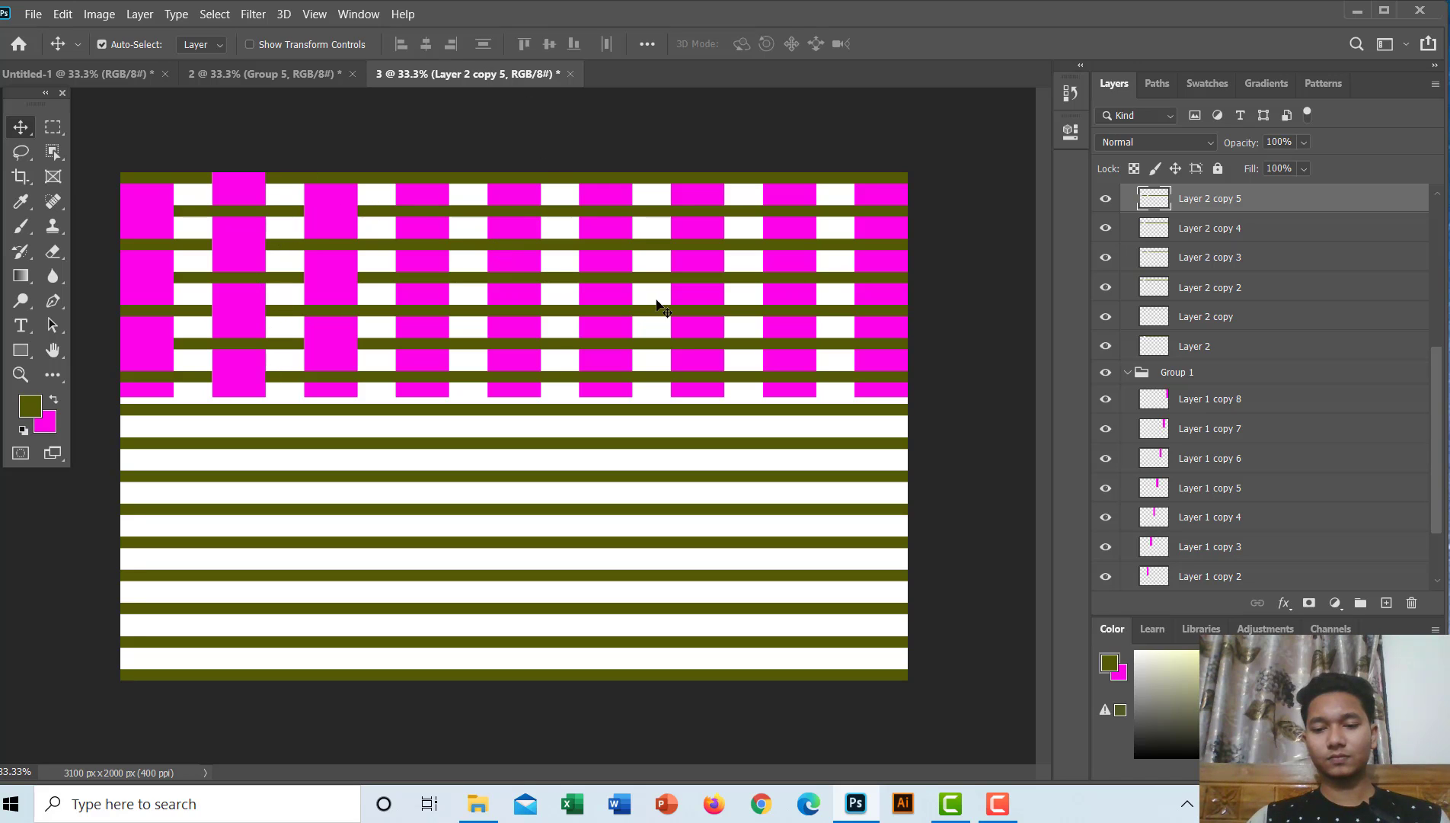
# Load the fourth magenta stripe as a selection and erase the first, third, fifth and seventh olive strips inside it
pyautogui.click(1153, 522)
pyautogui.keyDown('ctrl'); pyautogui.click(1153, 523); pyautogui.keyUp('ctrl')
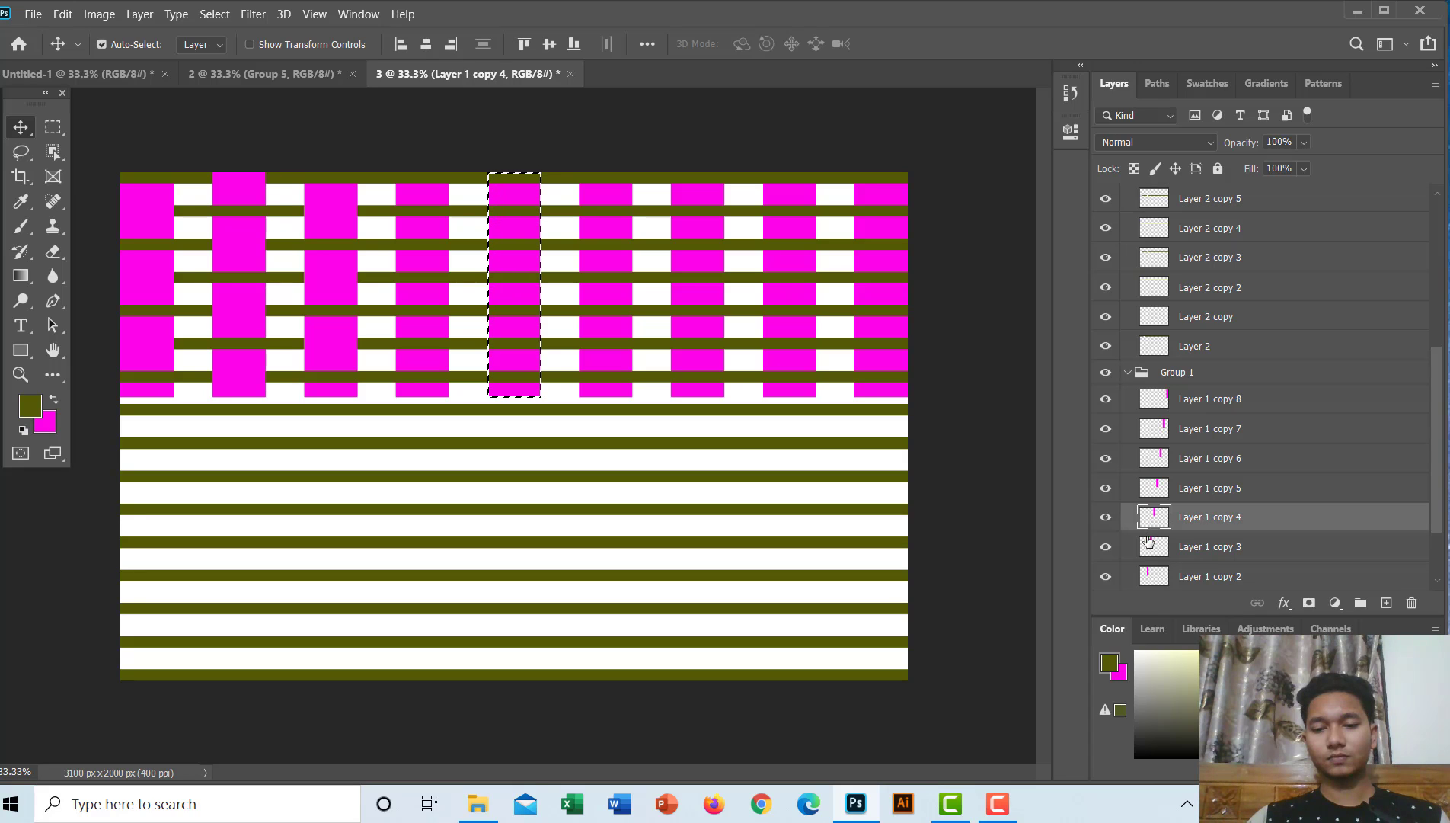
pyautogui.click(1155, 550)
pyautogui.keyDown('ctrl'); pyautogui.click(1155, 550); pyautogui.keyUp('ctrl')
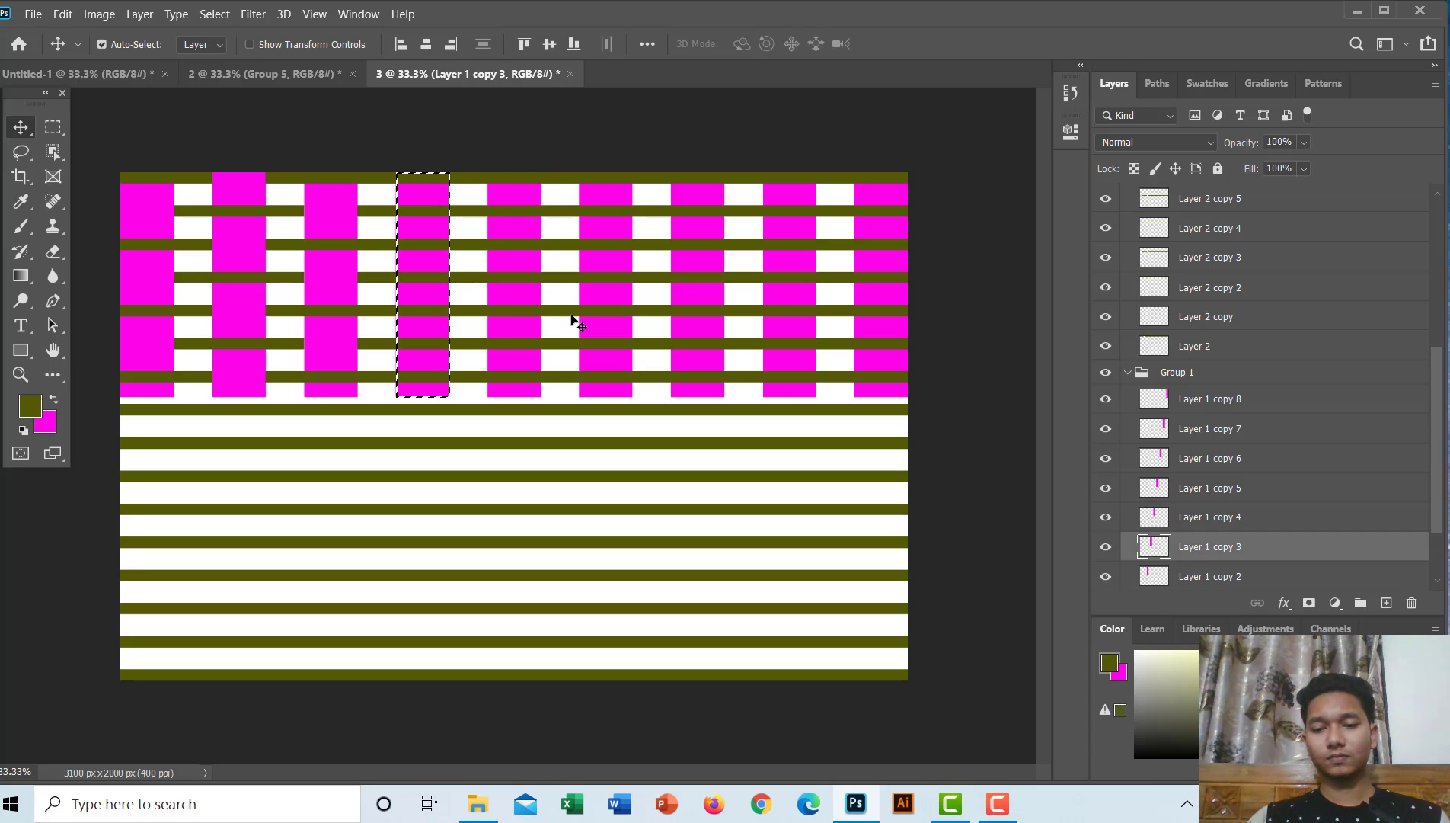
pyautogui.click(342, 173)
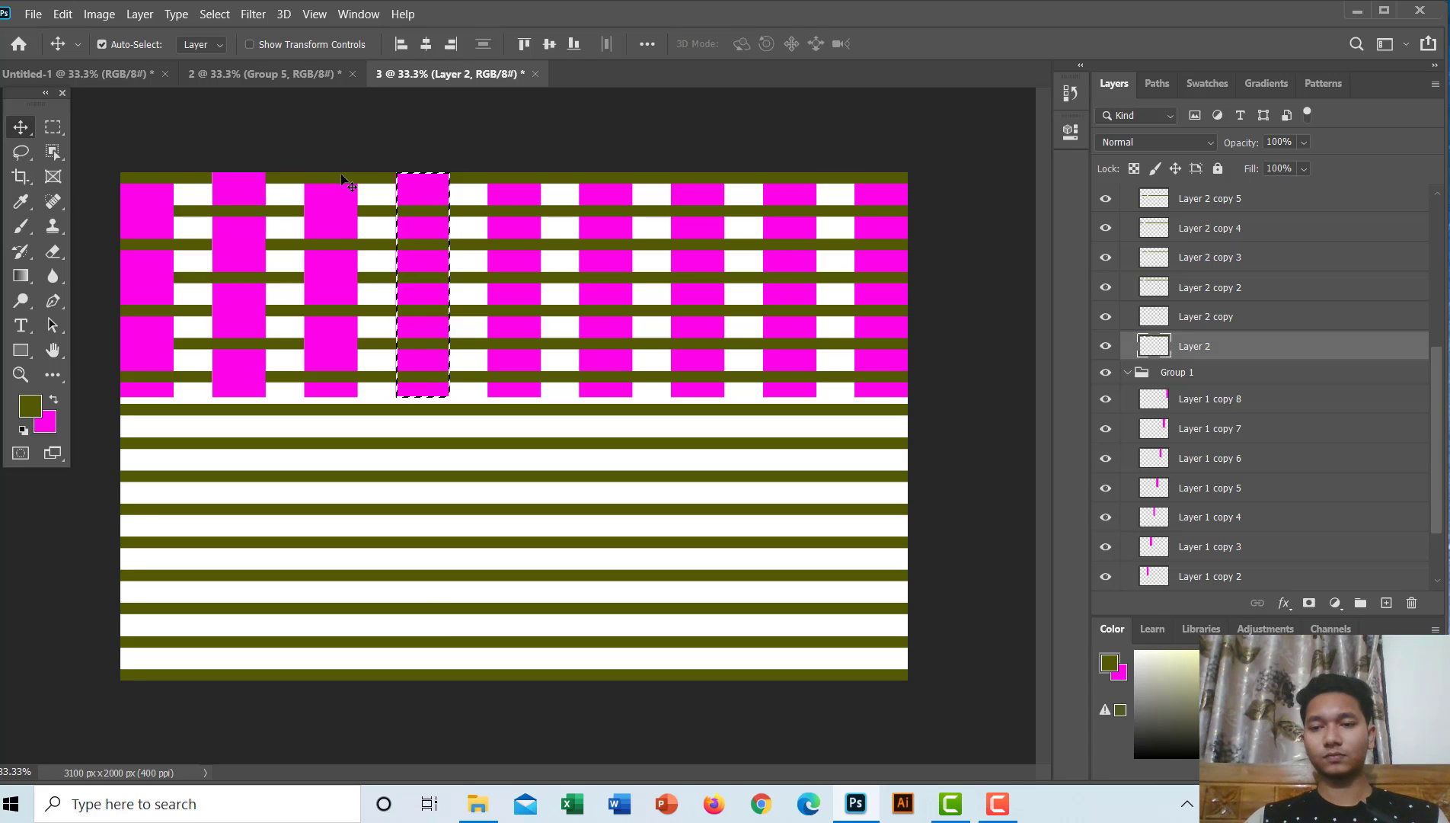
pyautogui.click(340, 246)
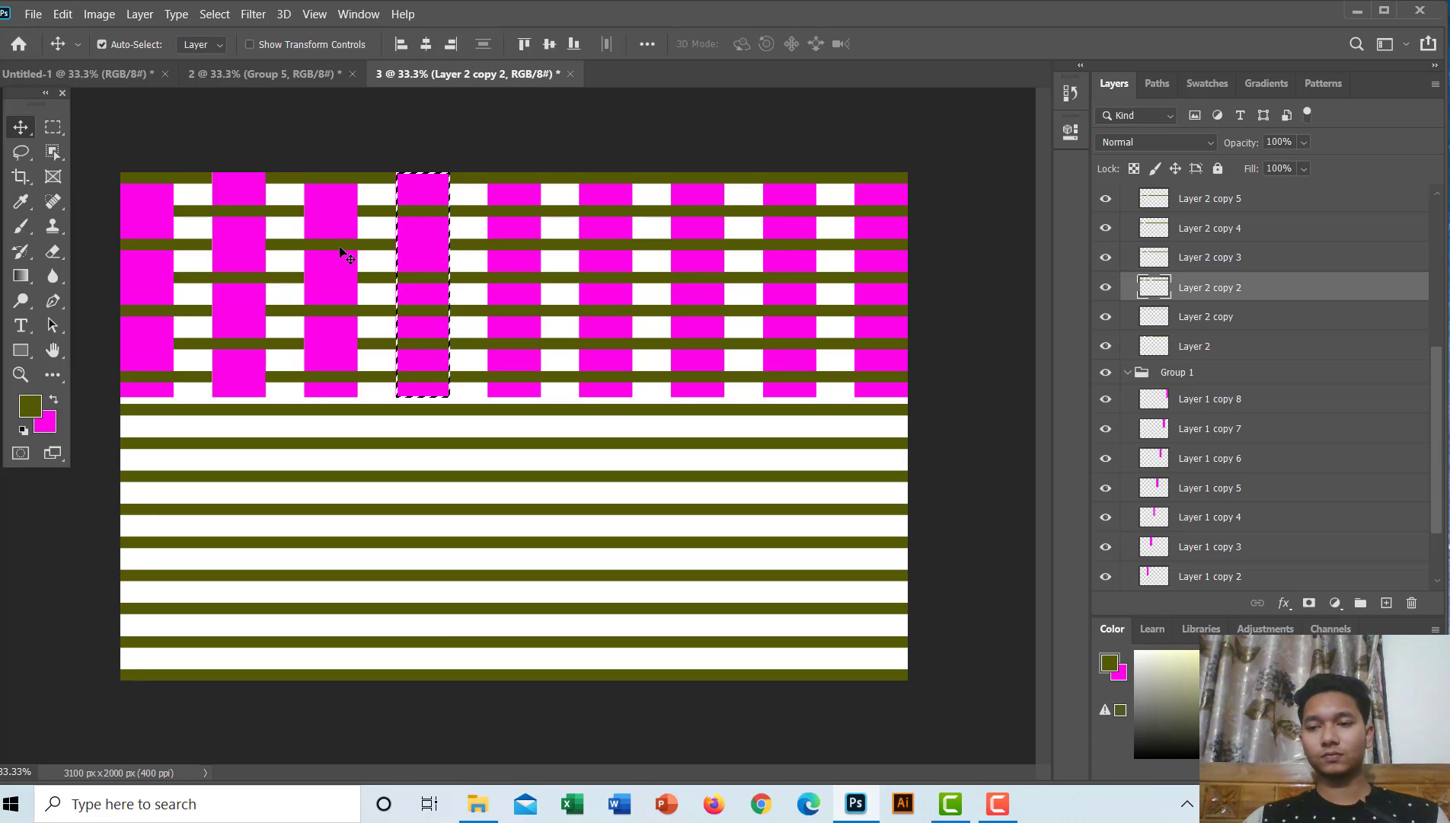
pyautogui.click(344, 308)
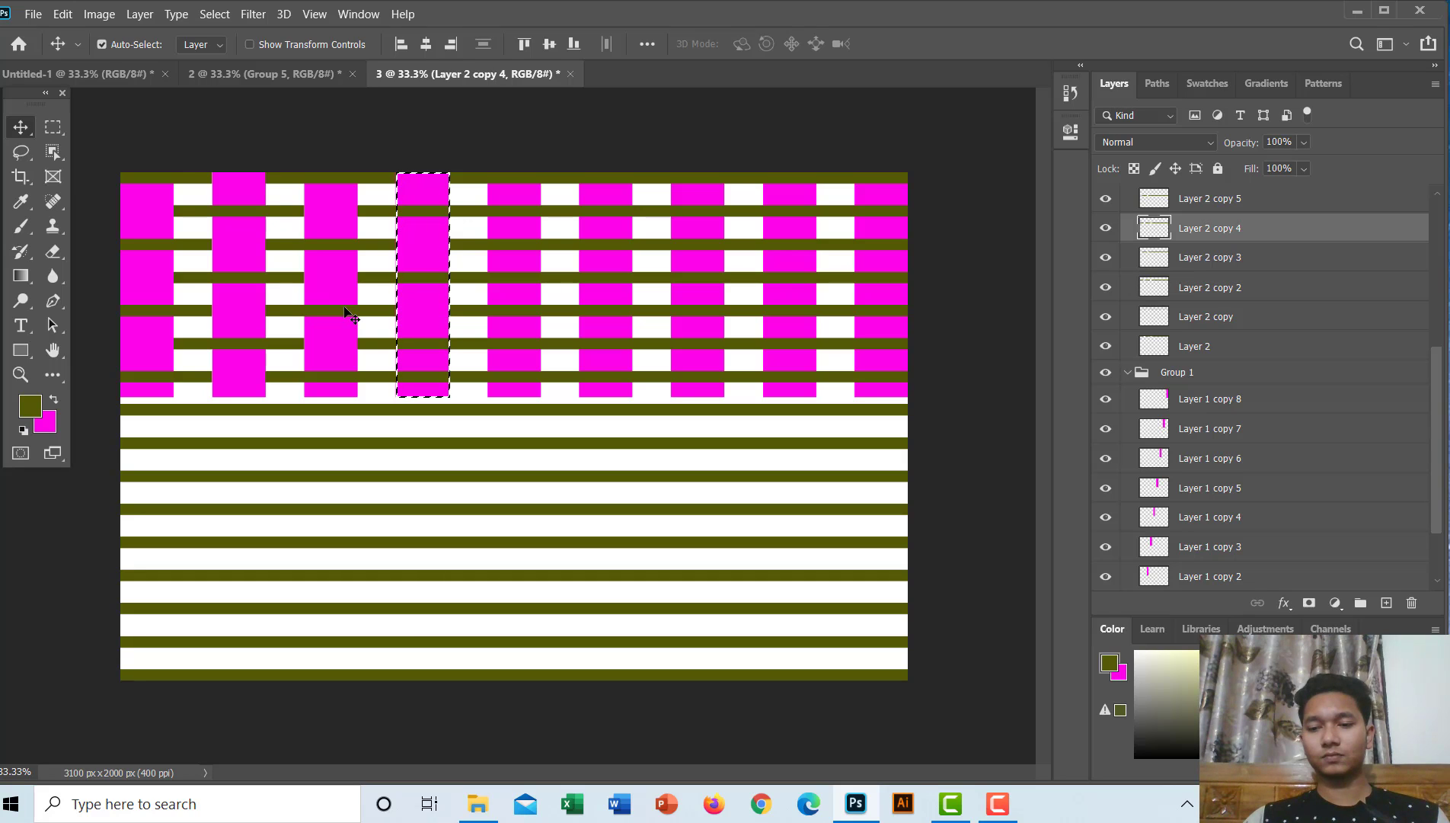
pyautogui.click(332, 374)
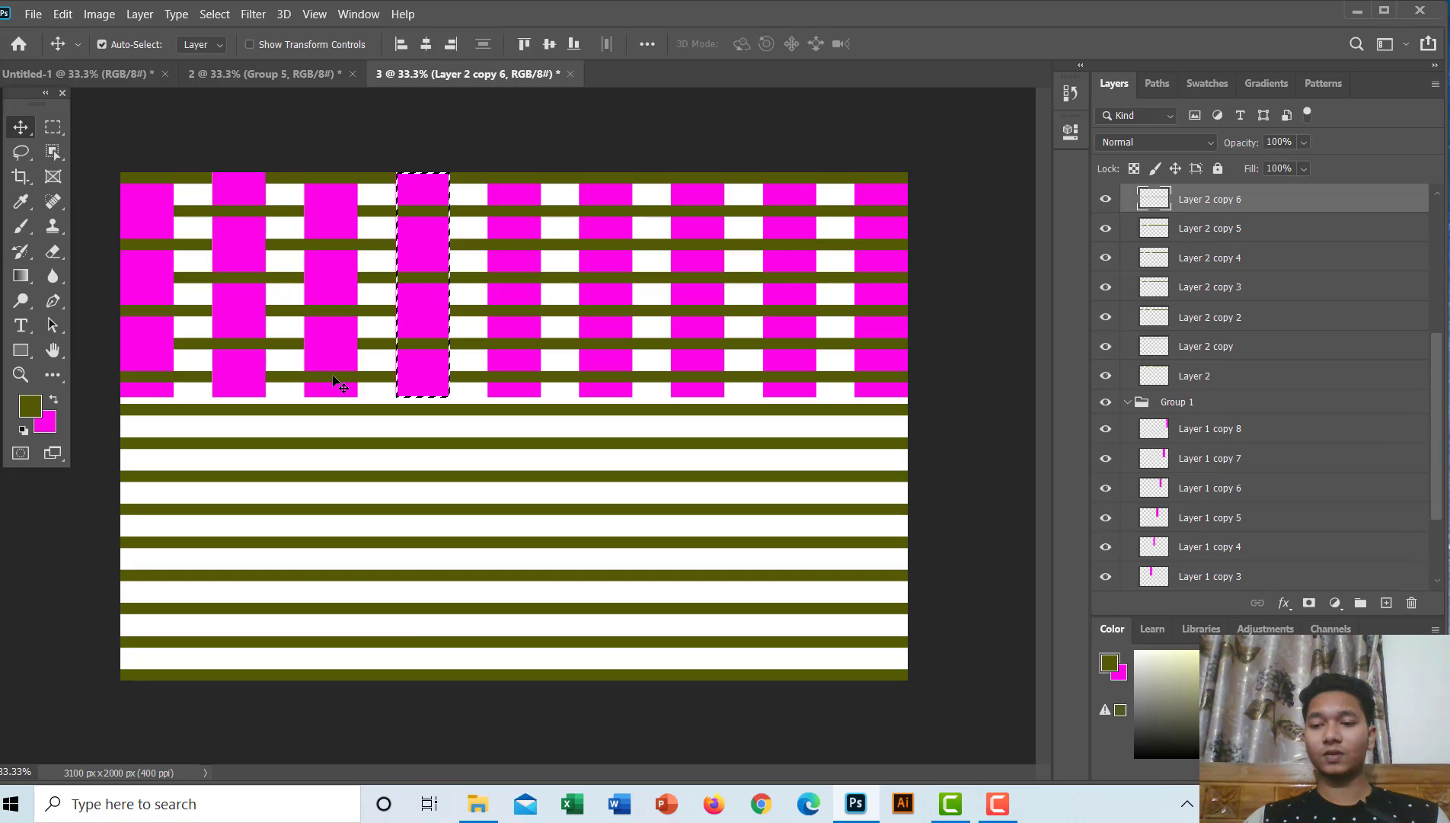
pyautogui.press('ctrl')
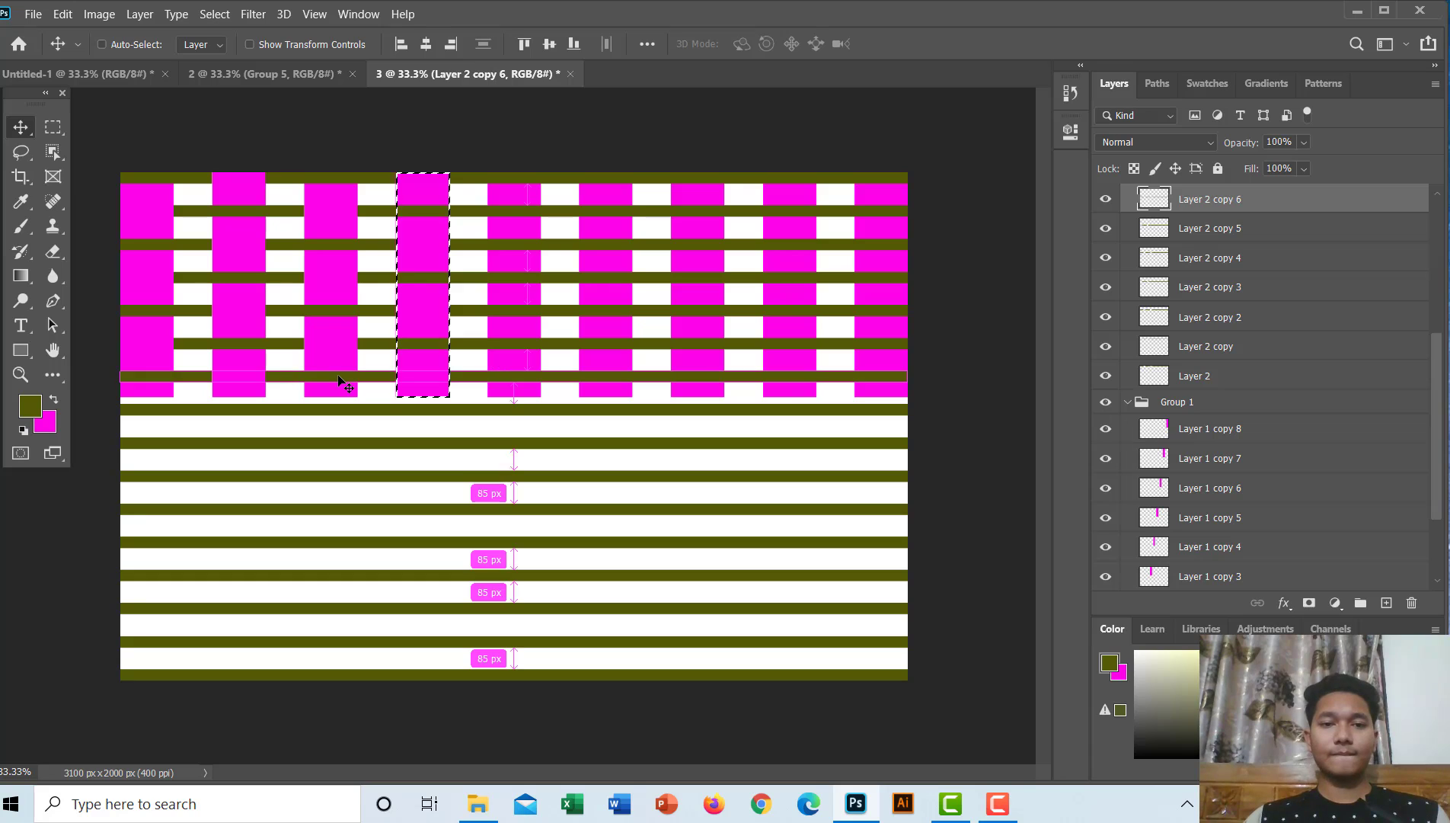
# Clear the selection, load the fifth magenta stripe as a selection, erase the second, fourth and sixth olive strips inside it, and deselect
pyautogui.hotkey('ctrl', 'd')
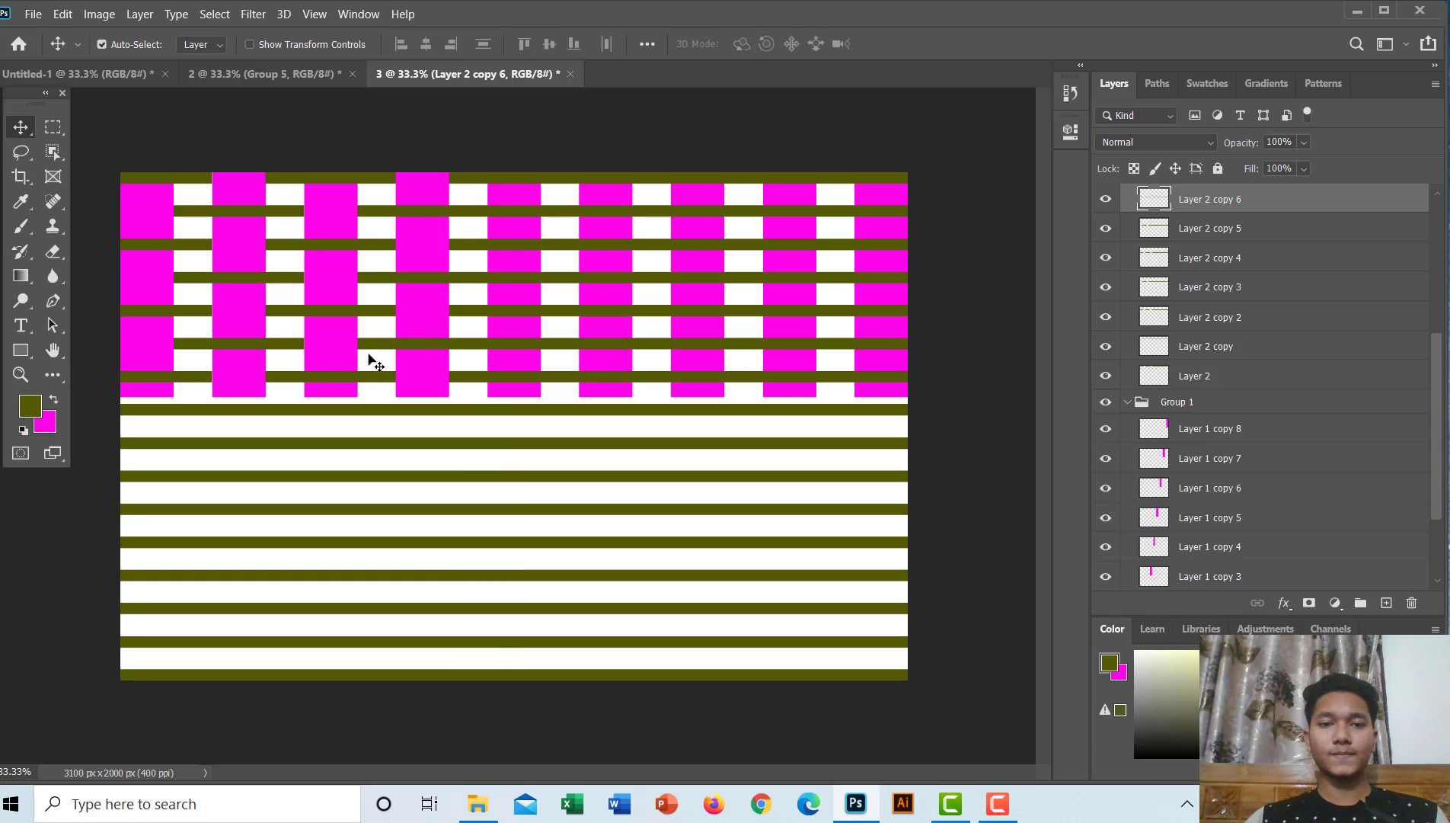
pyautogui.click(1156, 515)
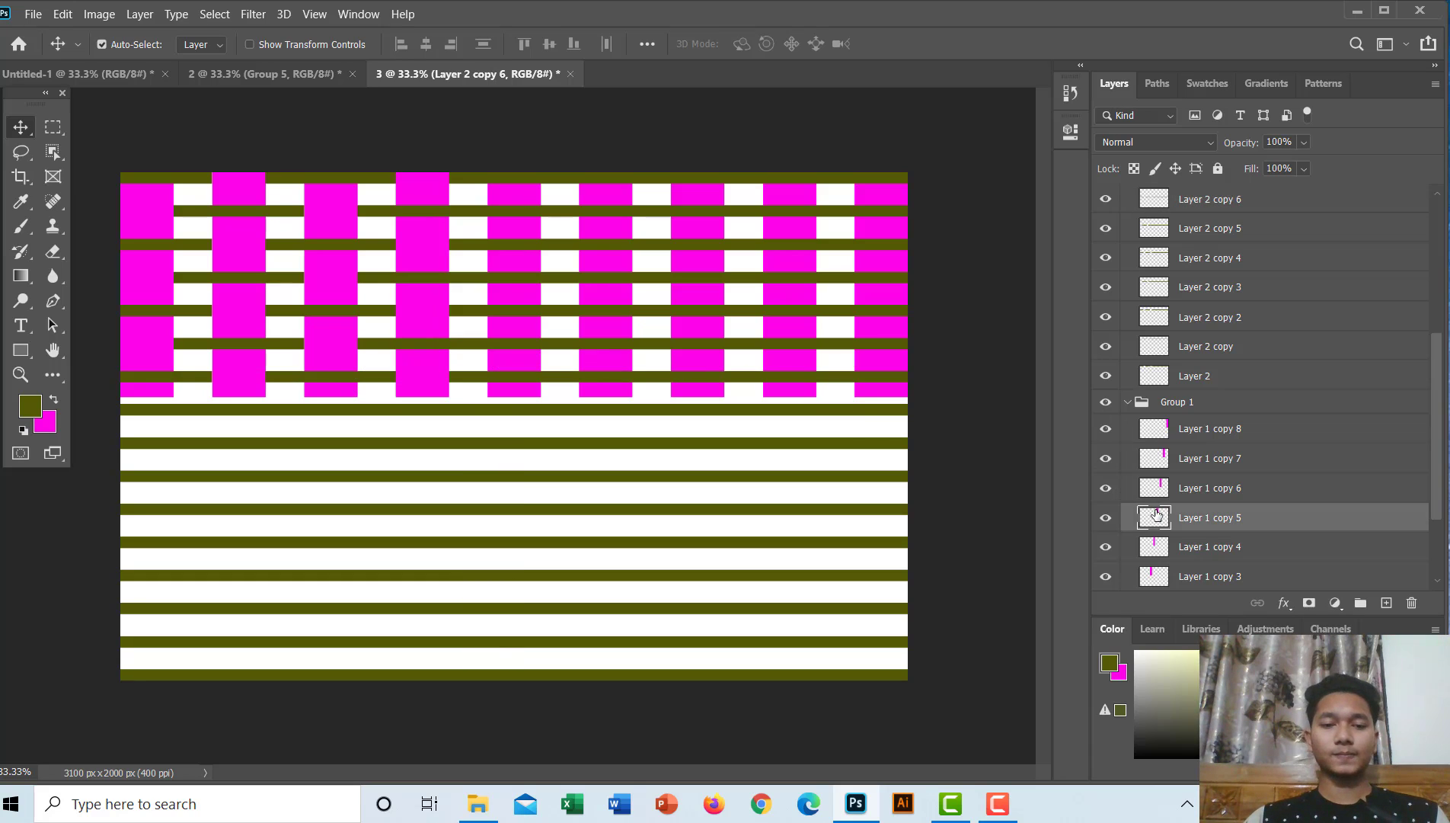
pyautogui.keyDown('ctrl'); pyautogui.click(1155, 516); pyautogui.keyUp('ctrl')
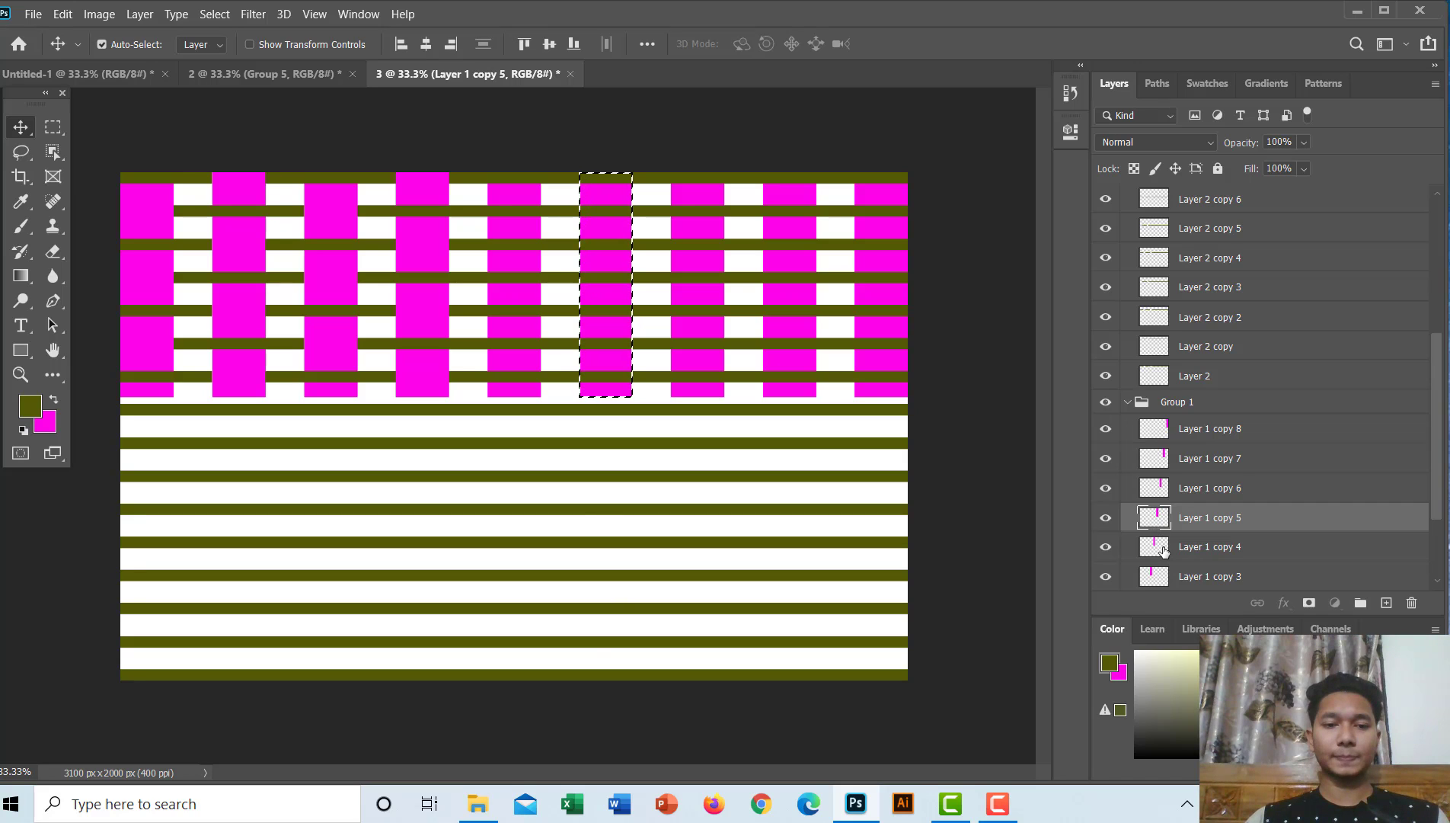
pyautogui.click(1163, 547)
pyautogui.keyDown('ctrl'); pyautogui.click(1163, 547); pyautogui.keyUp('ctrl')
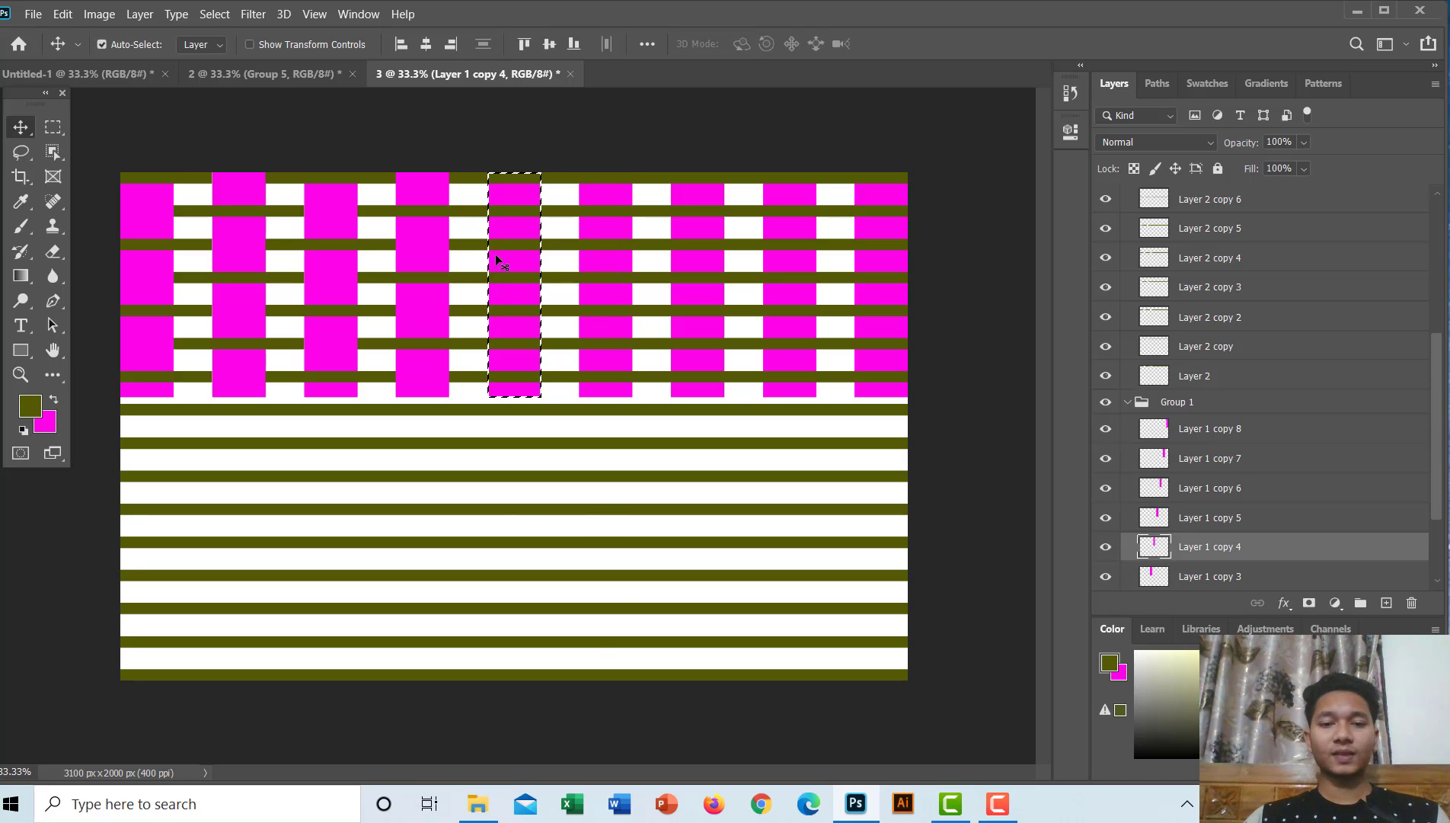
pyautogui.click(428, 208)
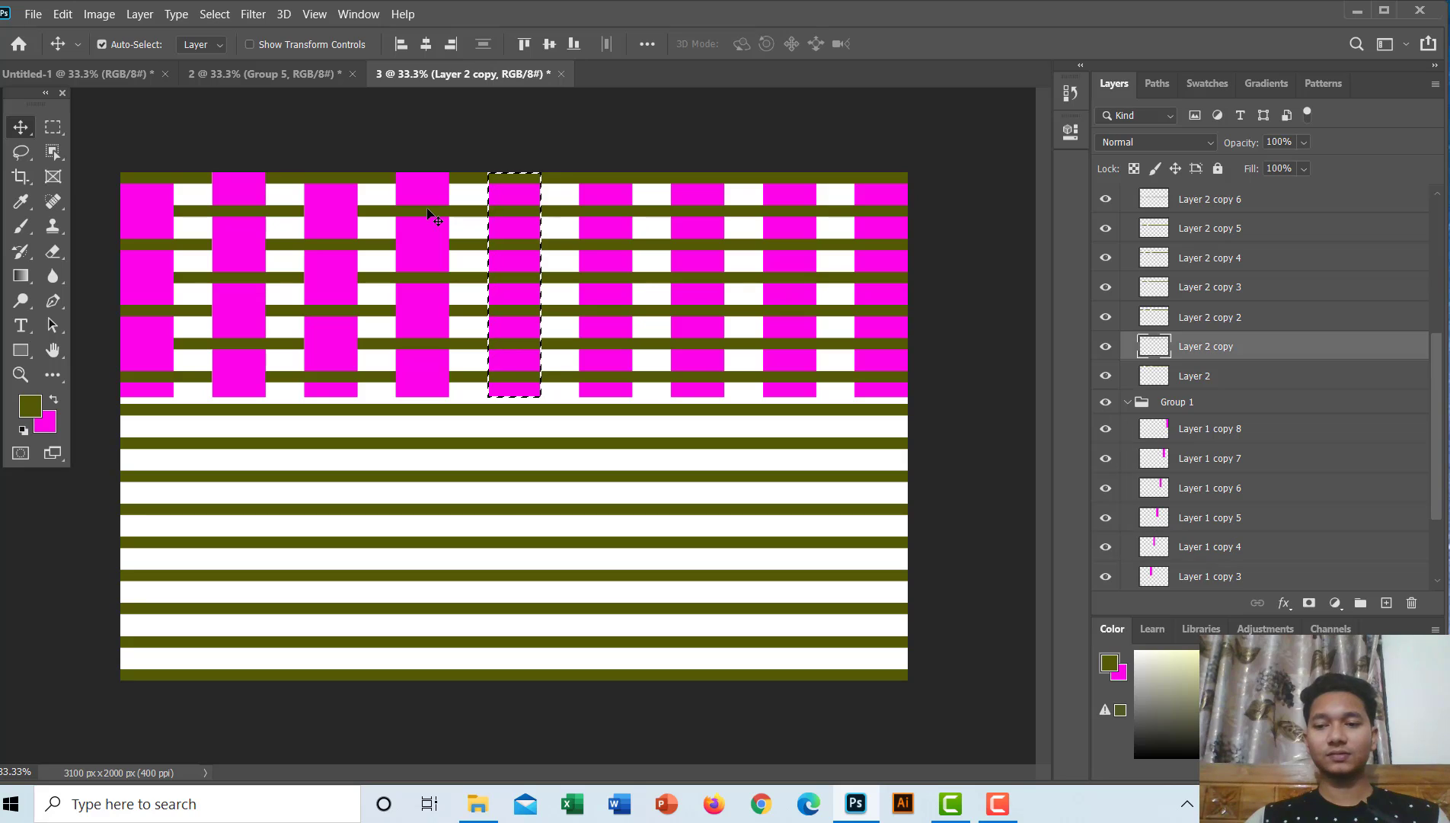
pyautogui.click(434, 279)
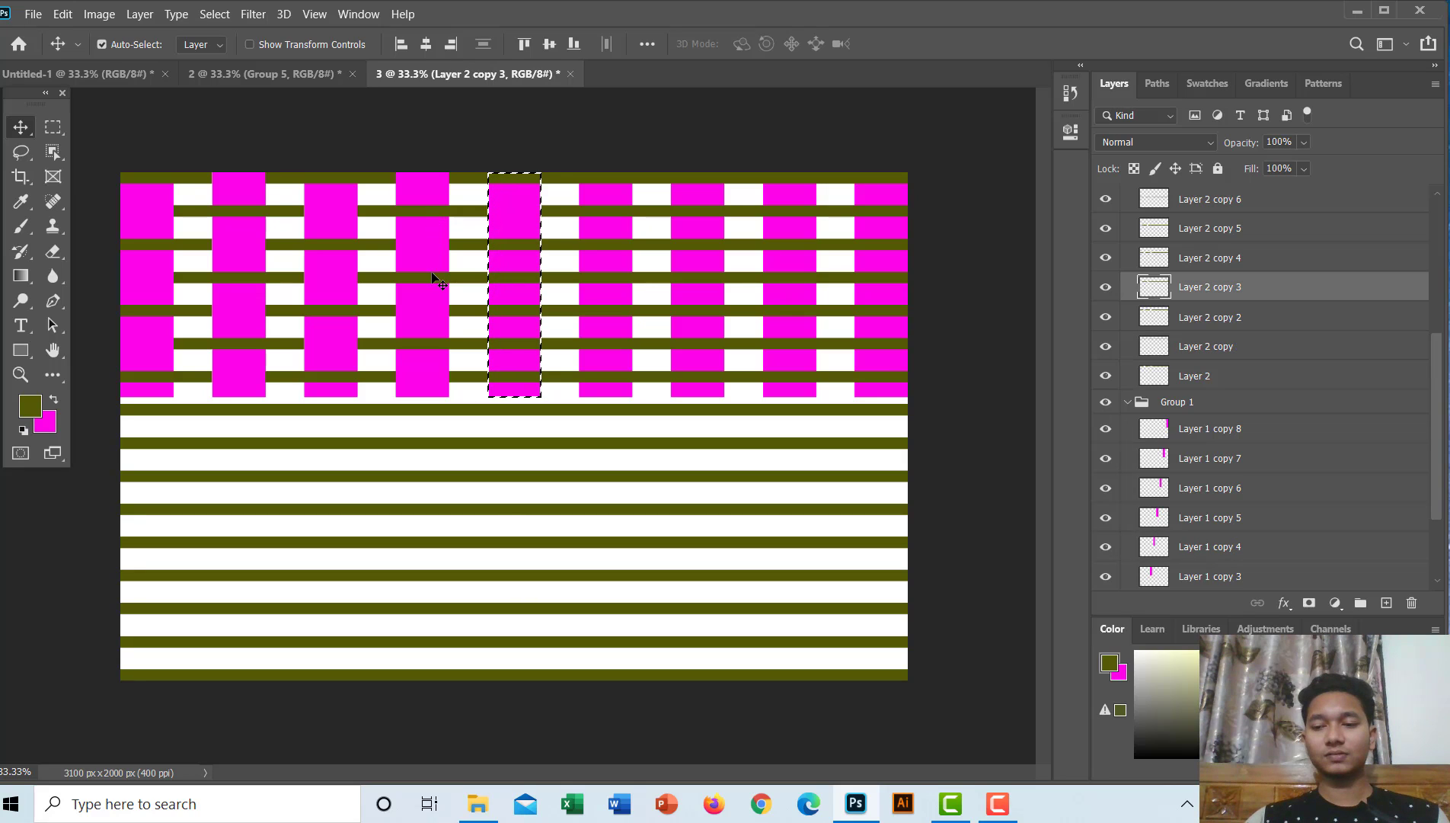
pyautogui.click(419, 337)
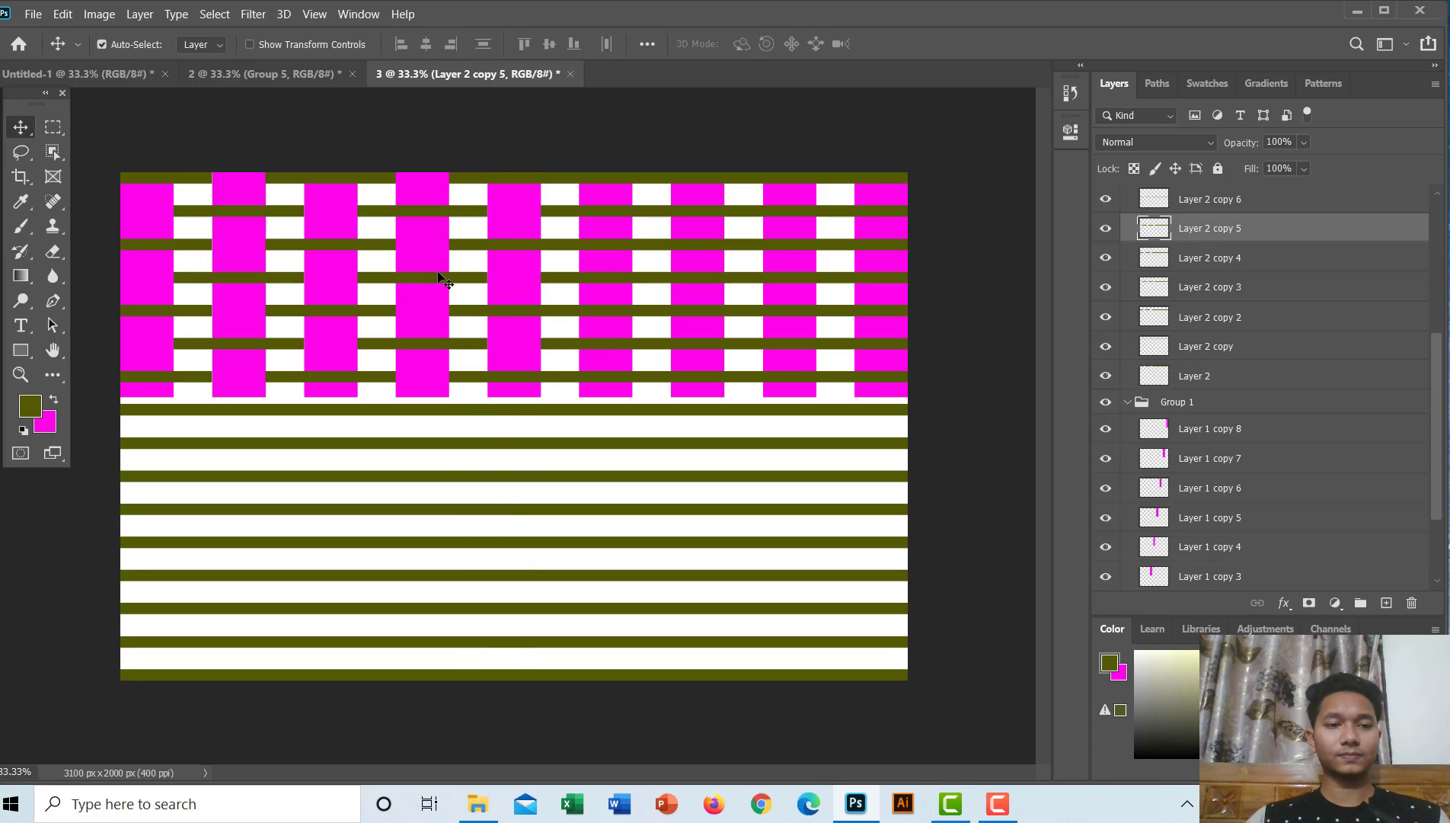
# Load the sixth magenta stripe as a selection, erase the first, third, fifth and seventh olive strips inside it, and deselect
pyautogui.click(1159, 520)
pyautogui.keyDown('ctrl'); pyautogui.click(1161, 522); pyautogui.keyUp('ctrl')
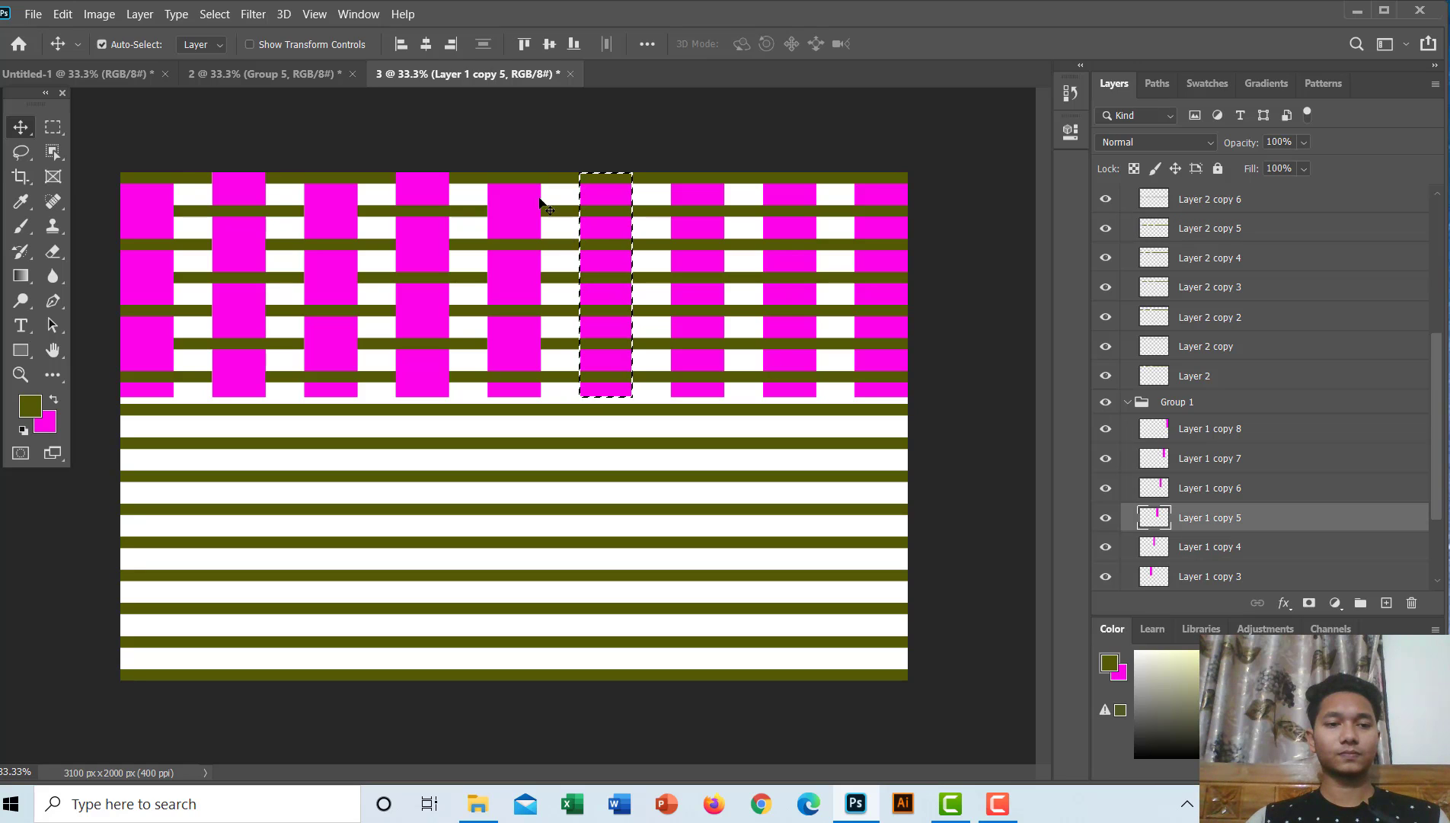
pyautogui.keyDown('ctrl'); pyautogui.click(512, 179); pyautogui.keyUp('ctrl')
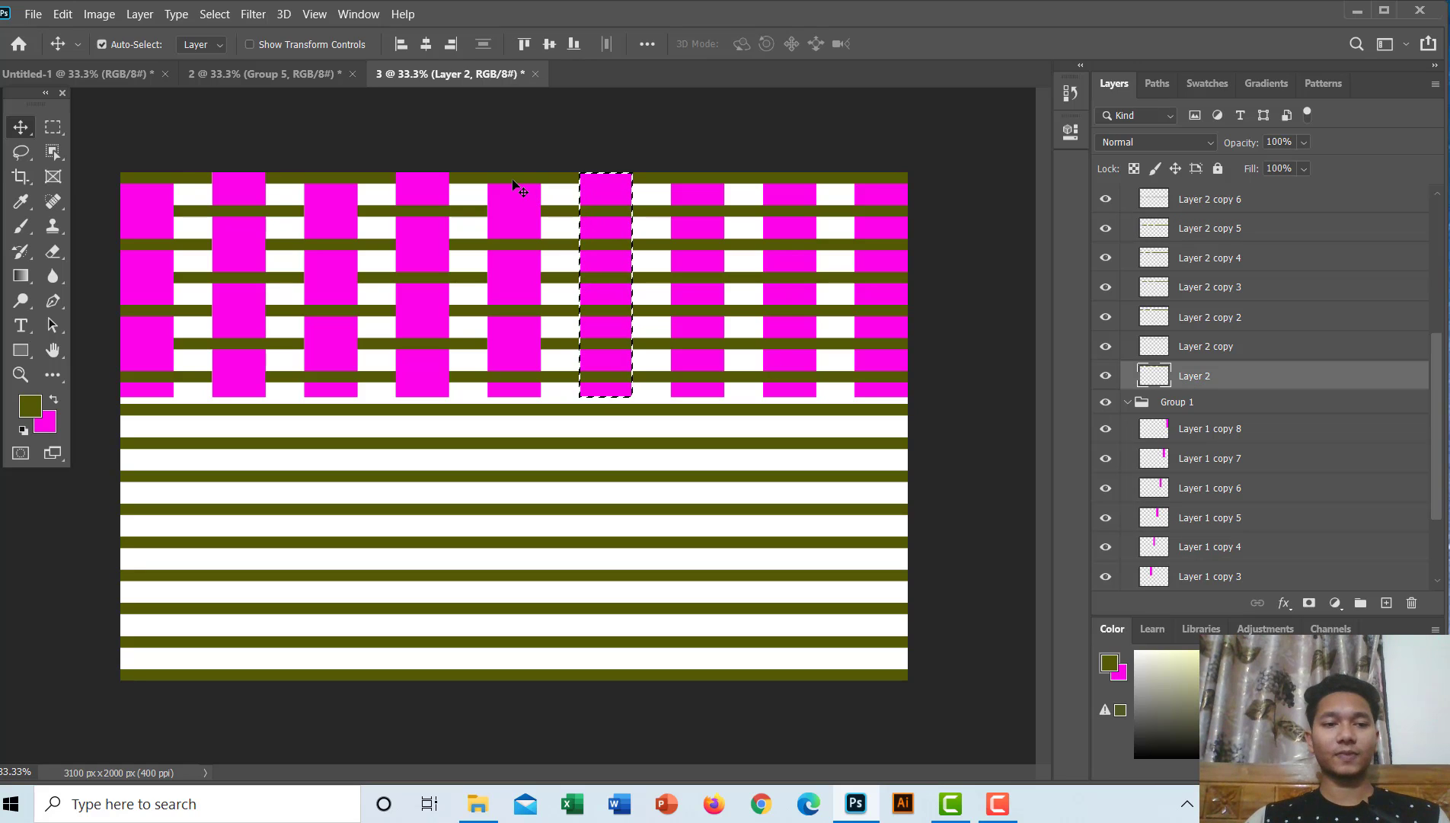
pyautogui.click(525, 238)
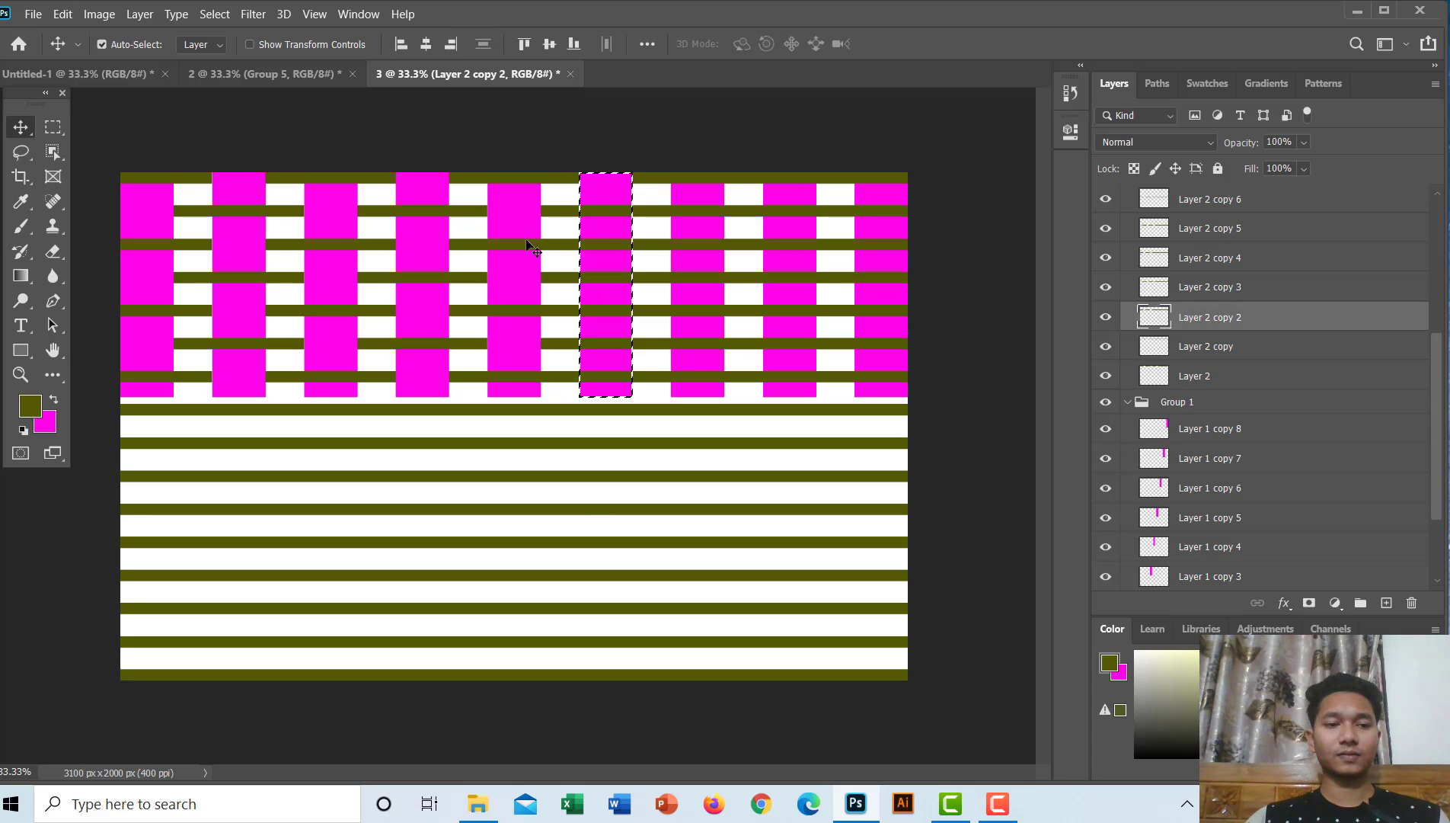
pyautogui.click(509, 306)
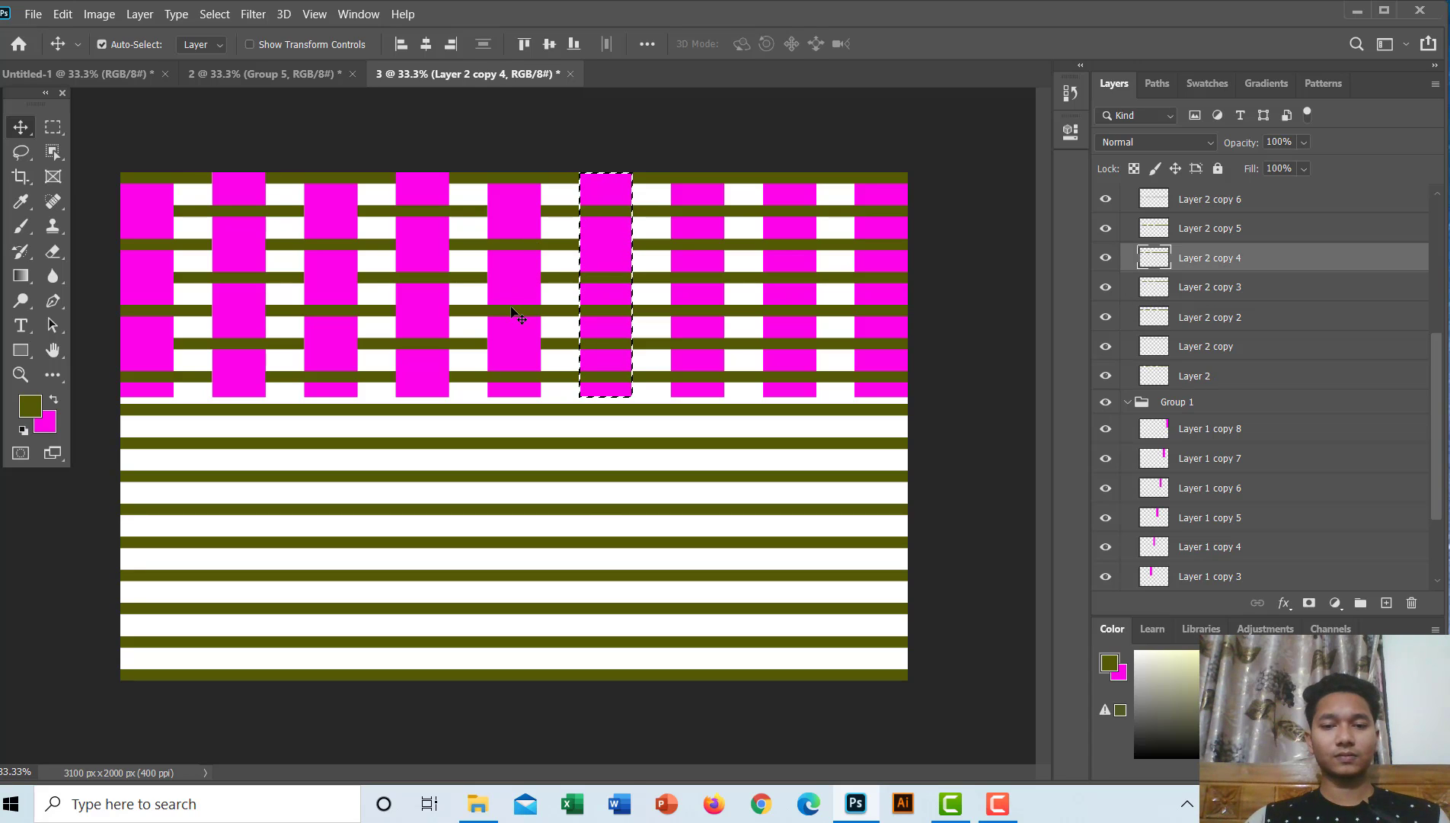
pyautogui.click(524, 374)
pyautogui.hotkey('ctrl', 'd')
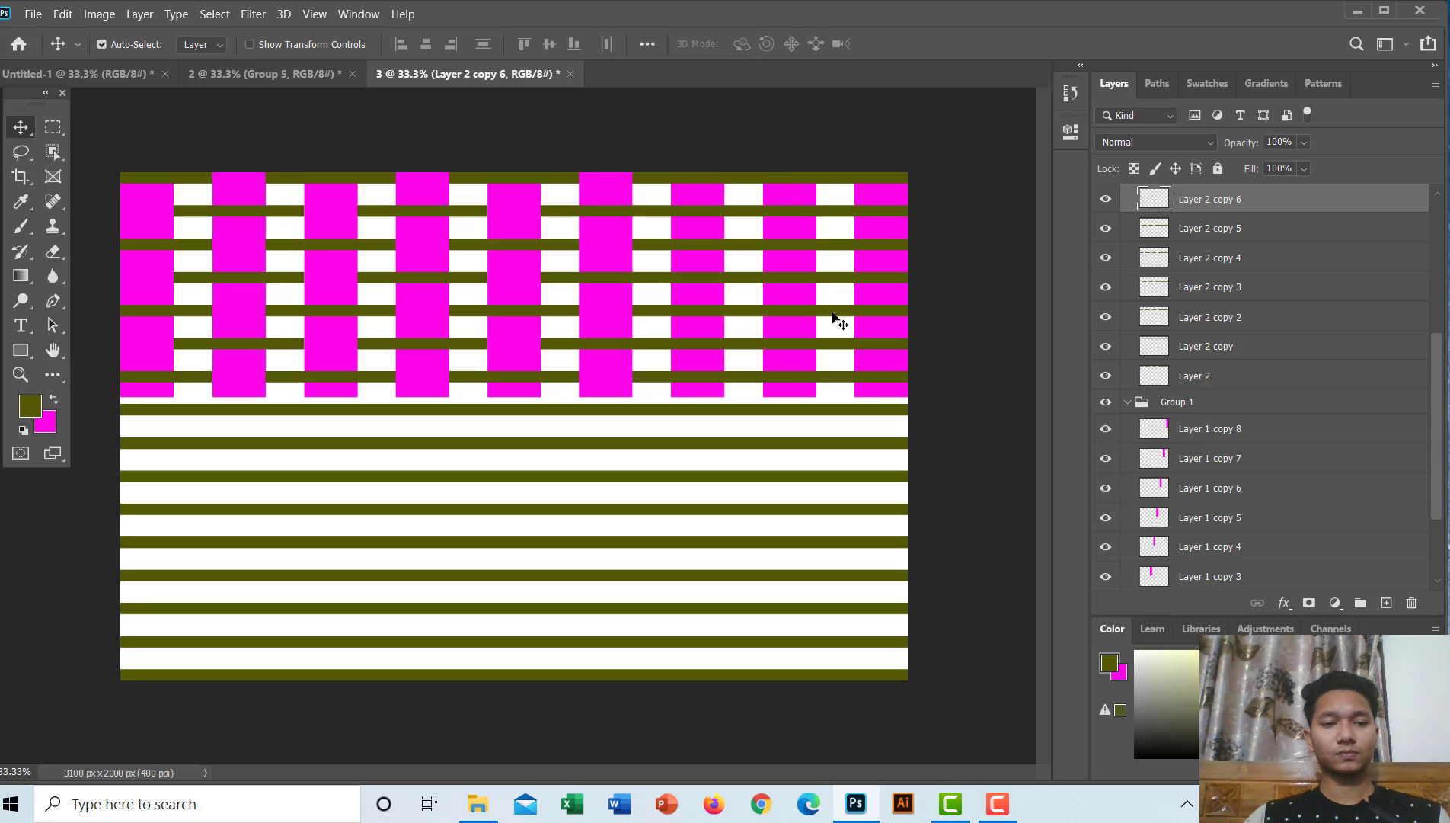
# Load the seventh magenta stripe as a selection, erase the second, fourth and sixth olive strips inside it, and deselect
pyautogui.click(1164, 487)
pyautogui.keyDown('ctrl'); pyautogui.click(1163, 488); pyautogui.keyUp('ctrl')
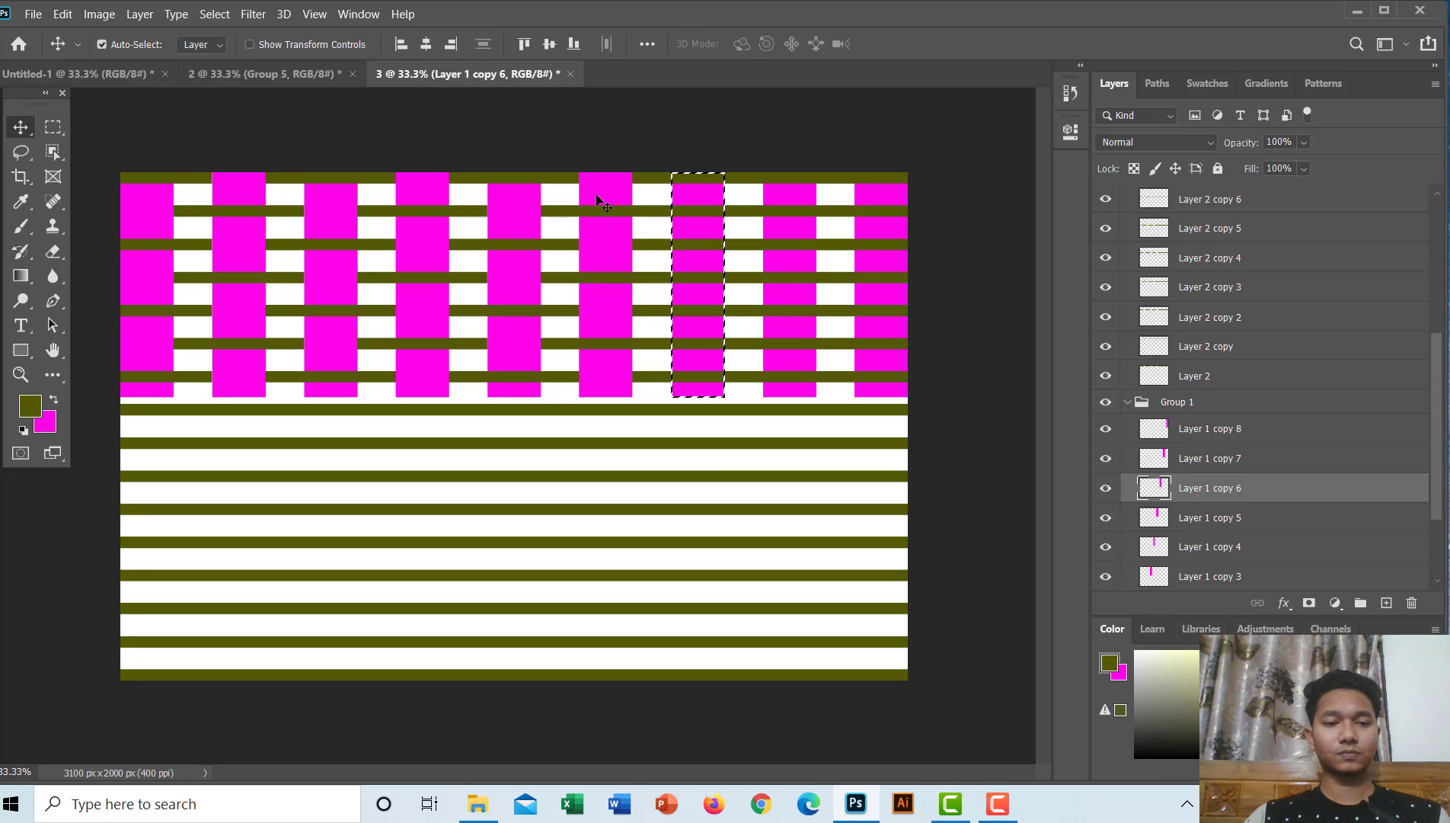
pyautogui.click(614, 210)
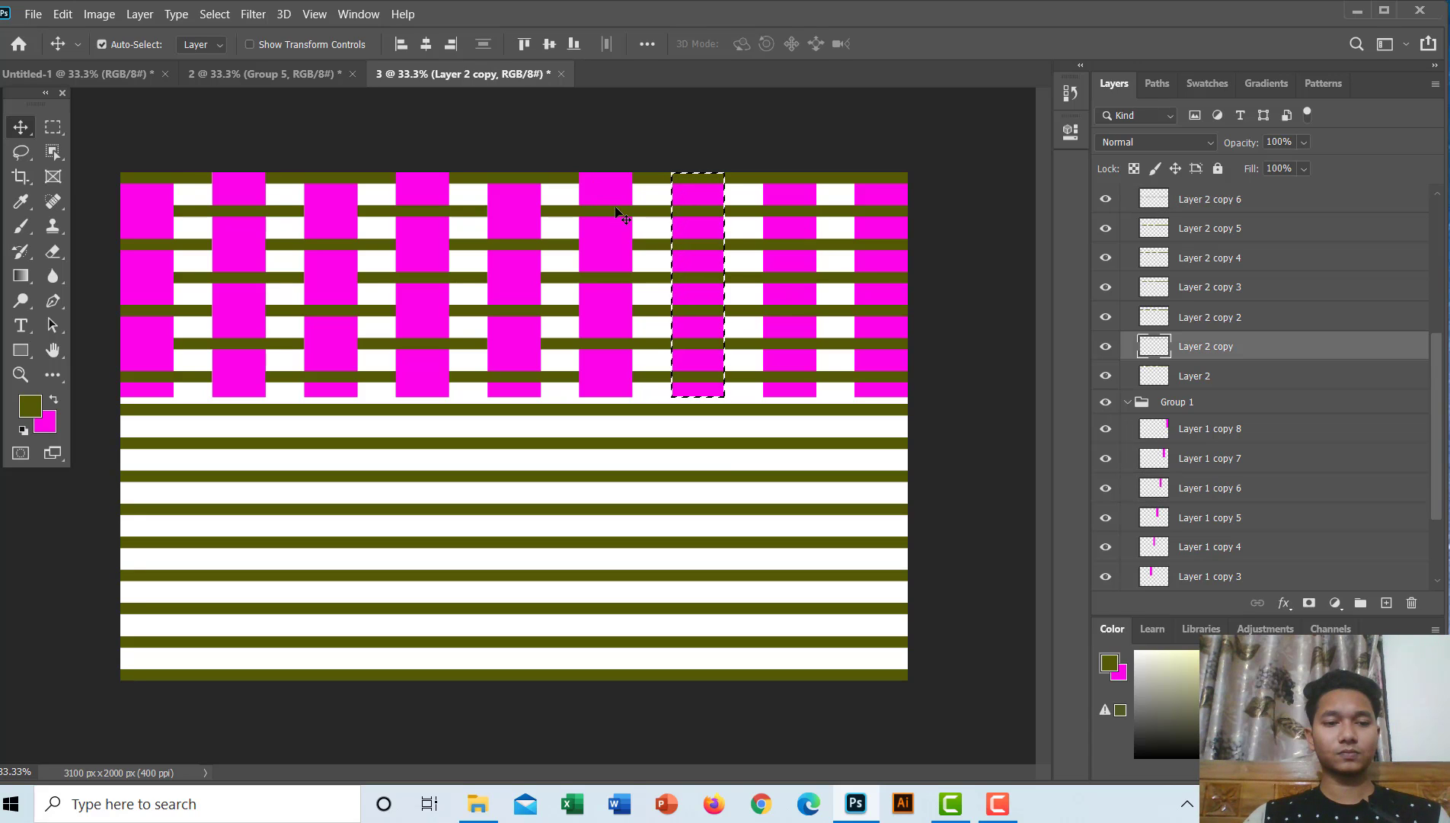
pyautogui.click(613, 275)
pyautogui.click(614, 337)
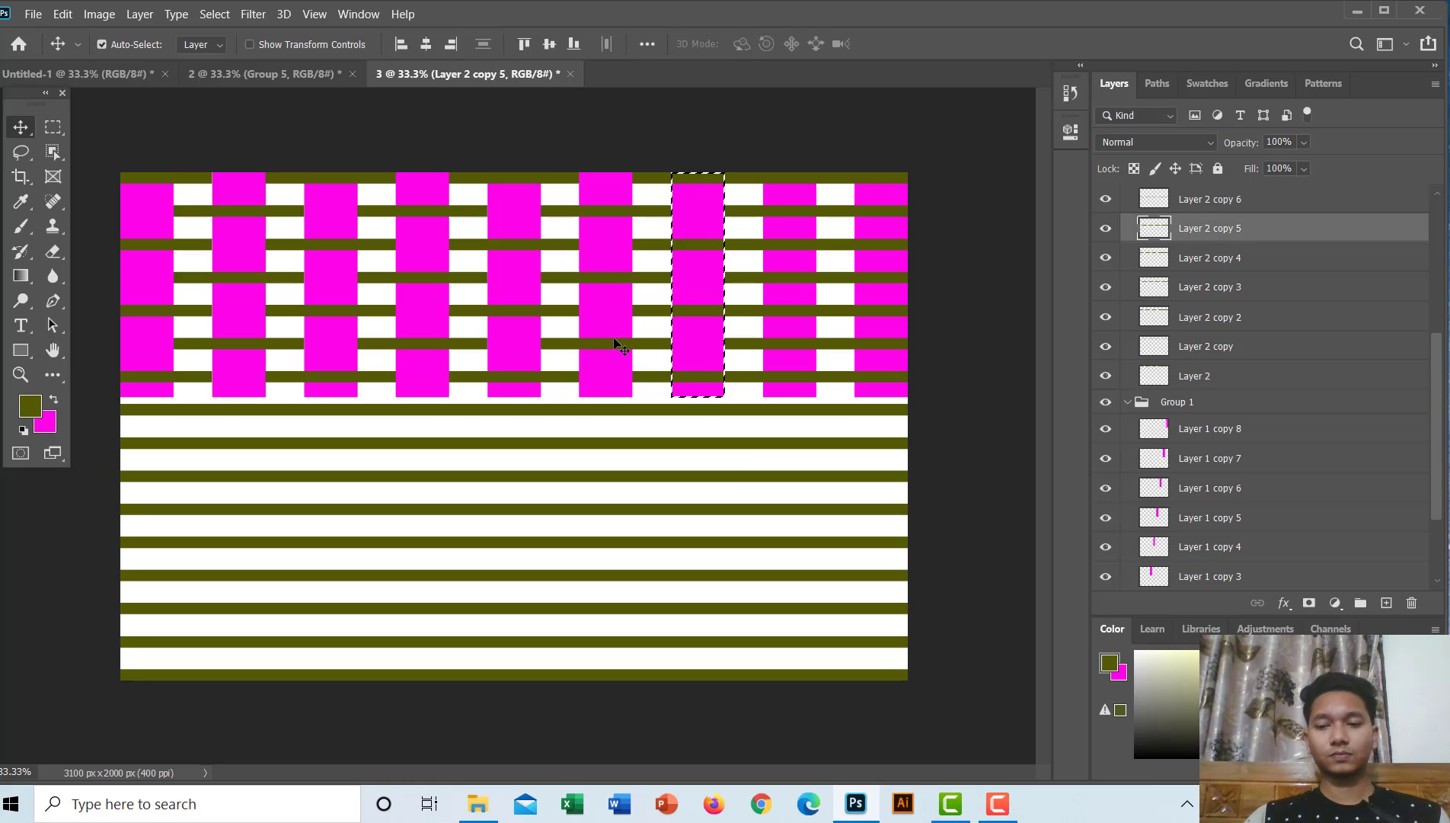
pyautogui.hotkey('ctrl', 'd')
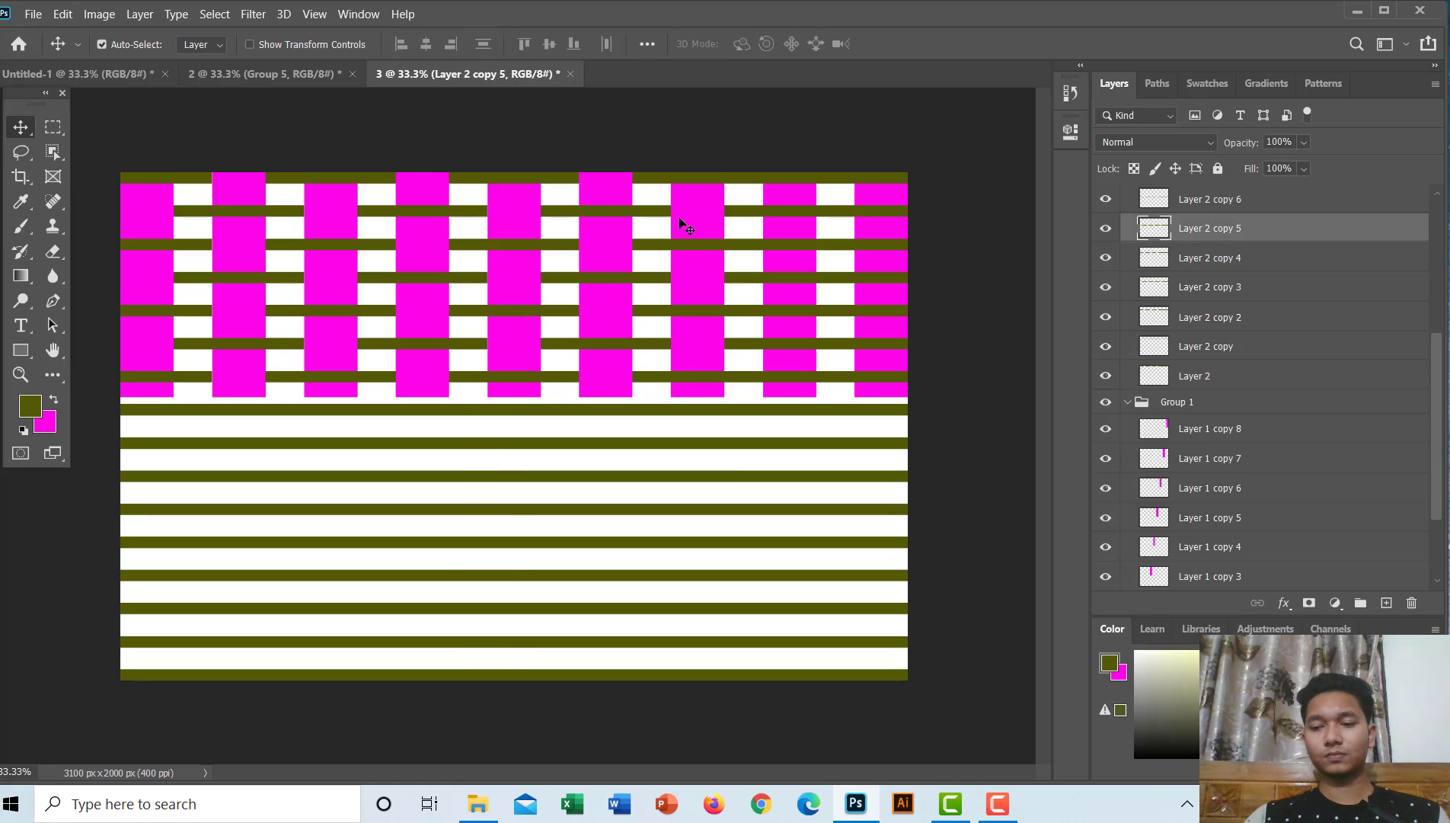
pyautogui.click(1158, 458)
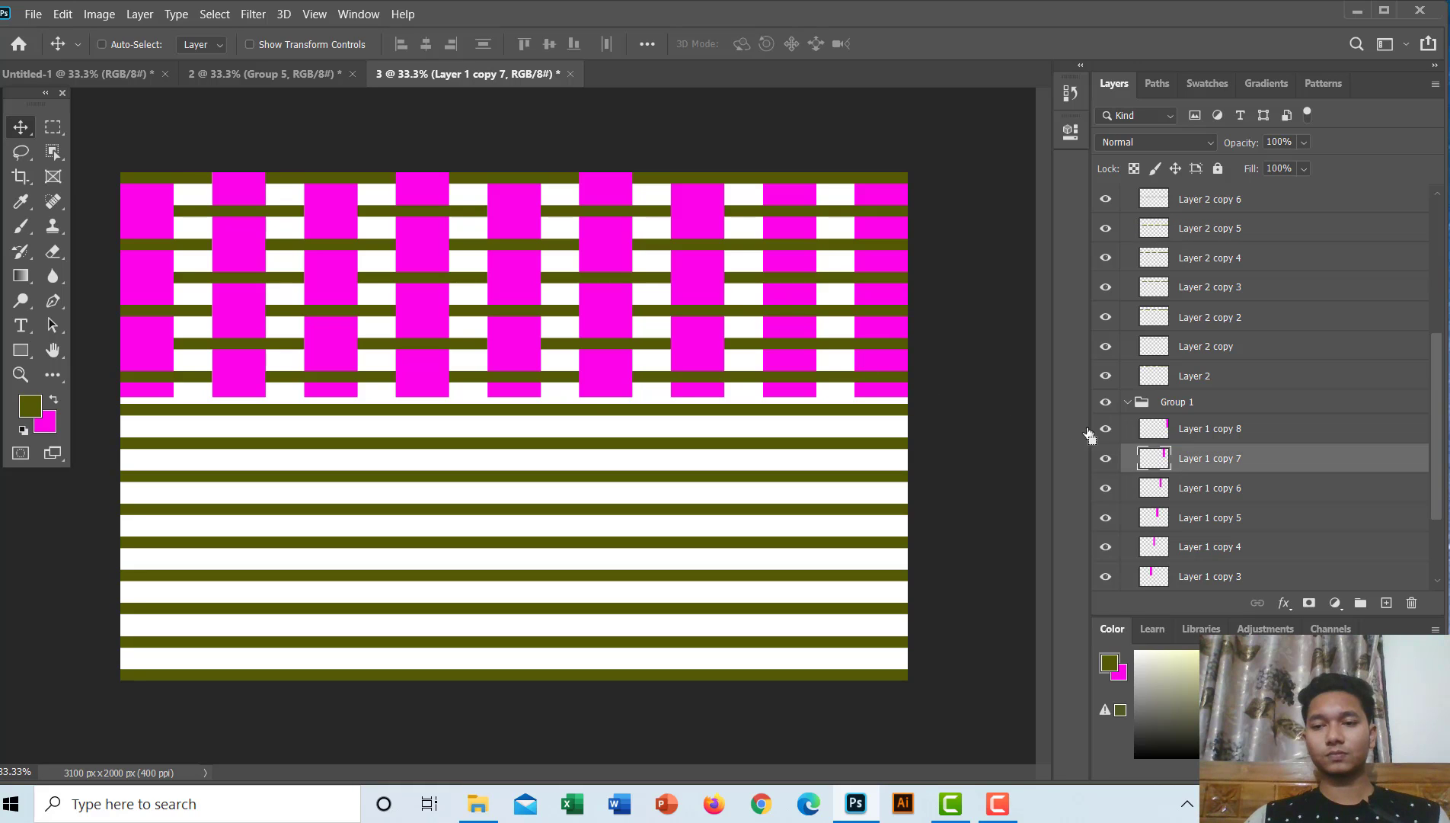
pyautogui.press('h')
pyautogui.doubleClick(1156, 458)
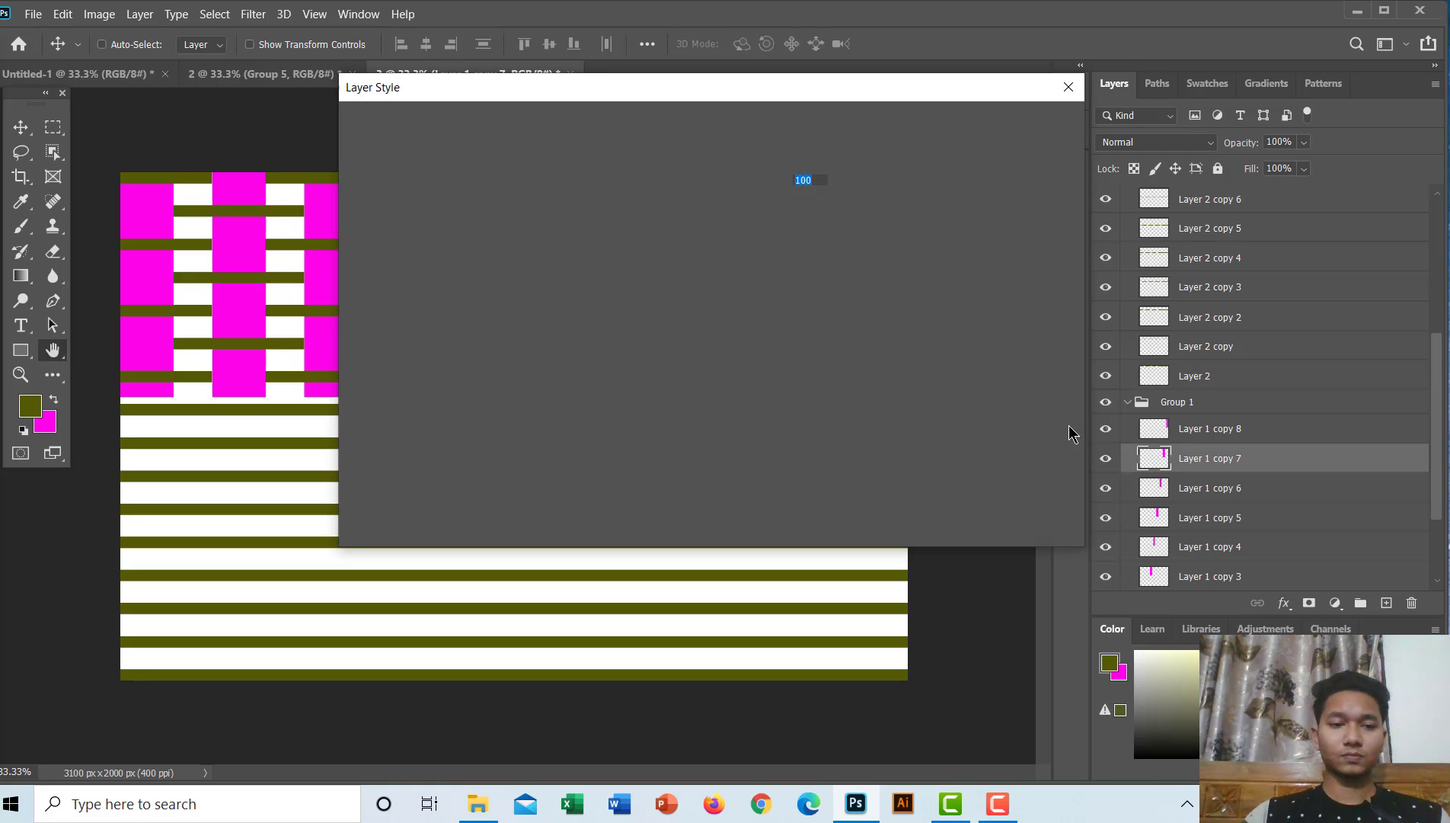
pyautogui.click(1068, 87)
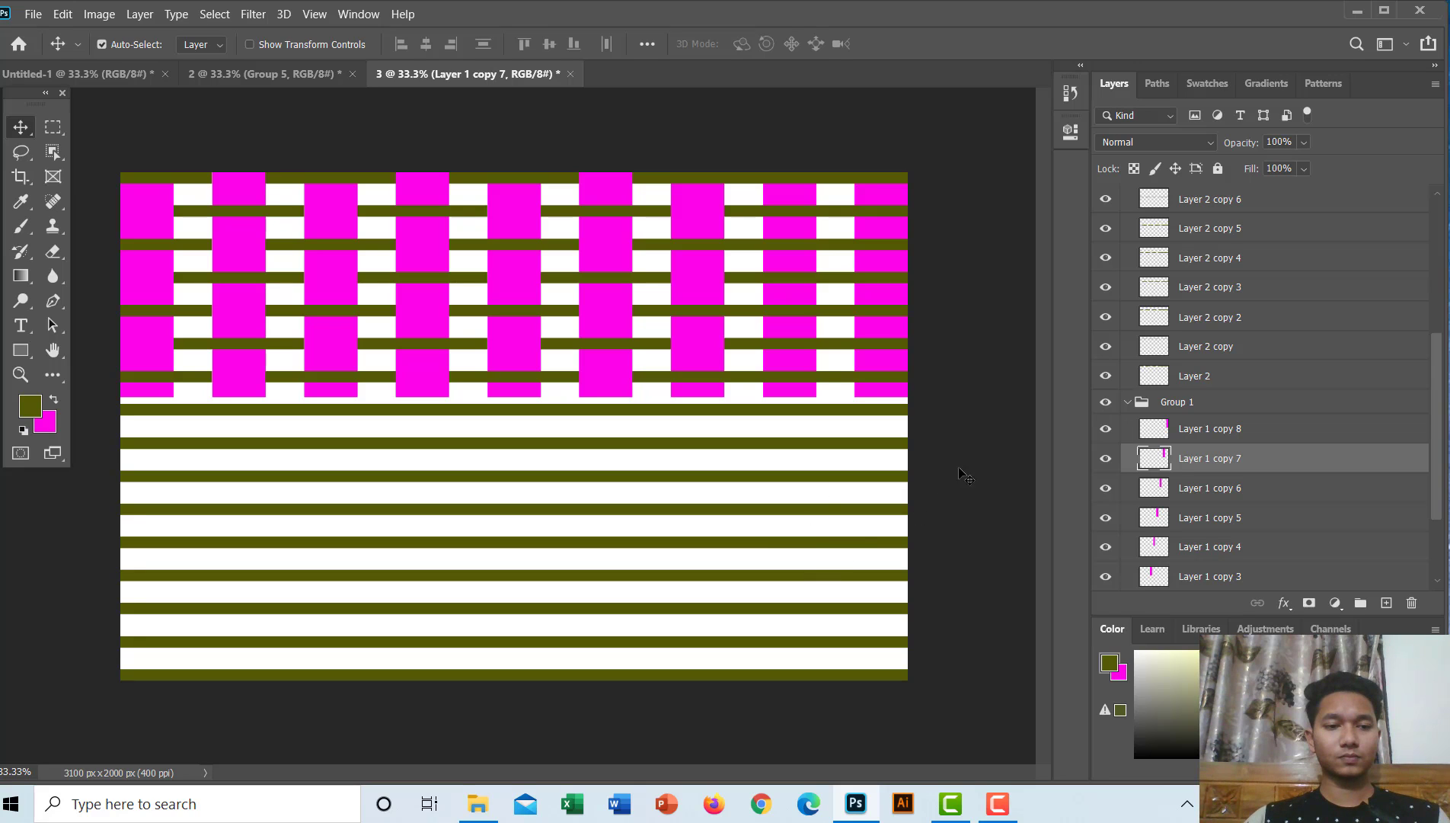
# Load the eighth magenta stripe as a selection, erase the first, third, fifth and seventh olive strips inside it, and deselect
pyautogui.keyDown('ctrl'); pyautogui.click(1151, 461); pyautogui.keyUp('ctrl')
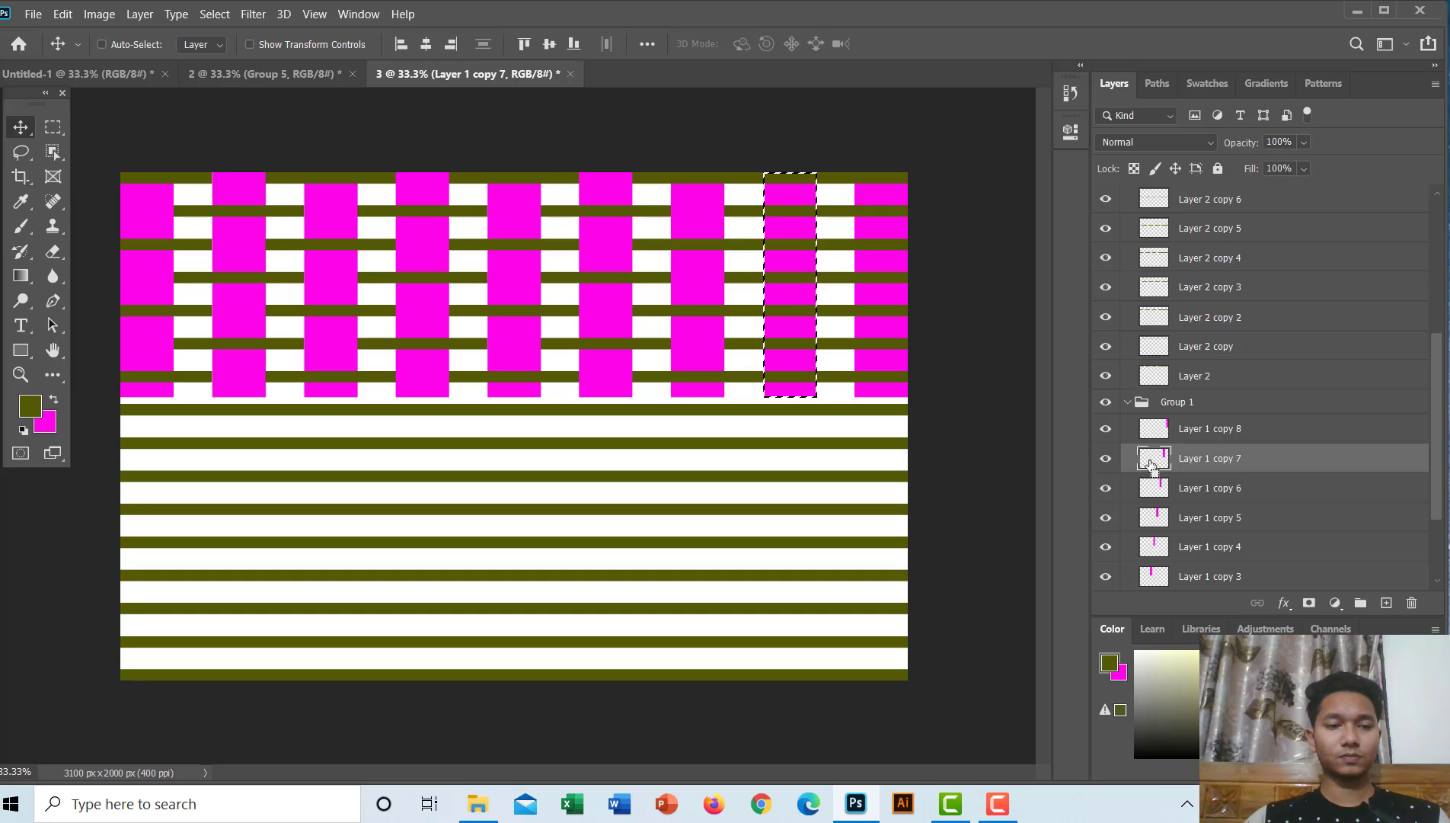
pyautogui.click(713, 188)
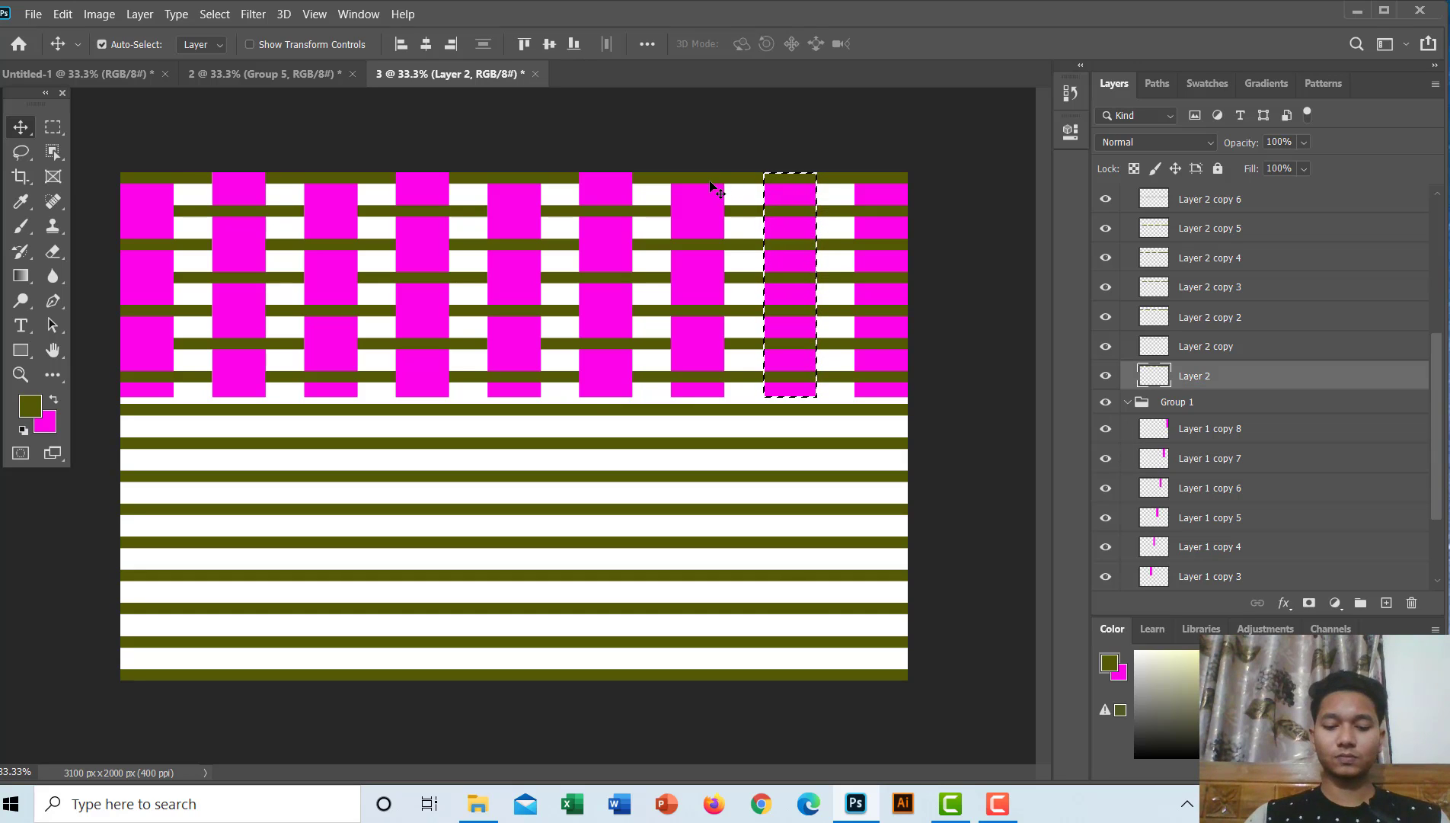
pyautogui.click(693, 245)
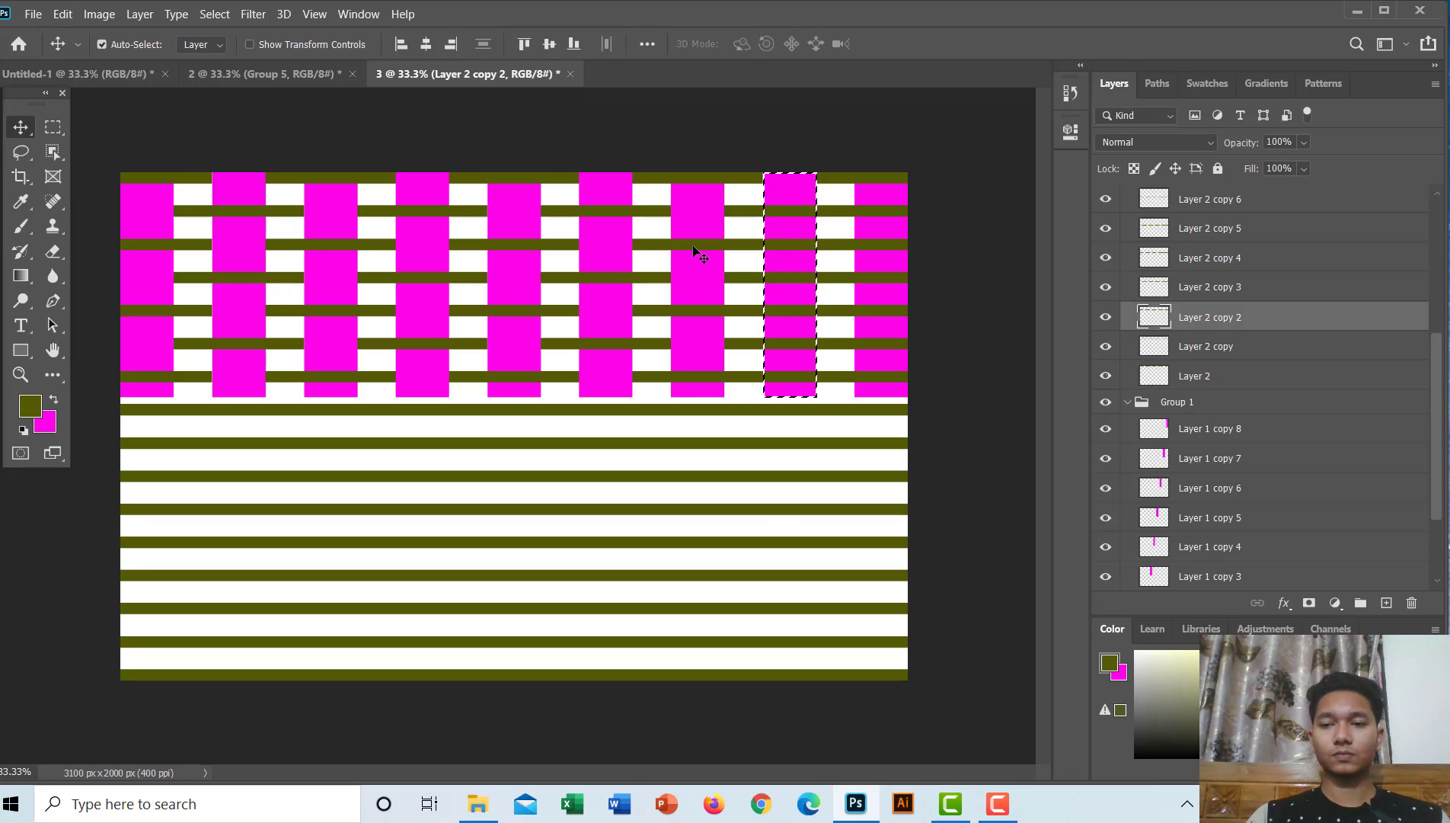
pyautogui.click(701, 307)
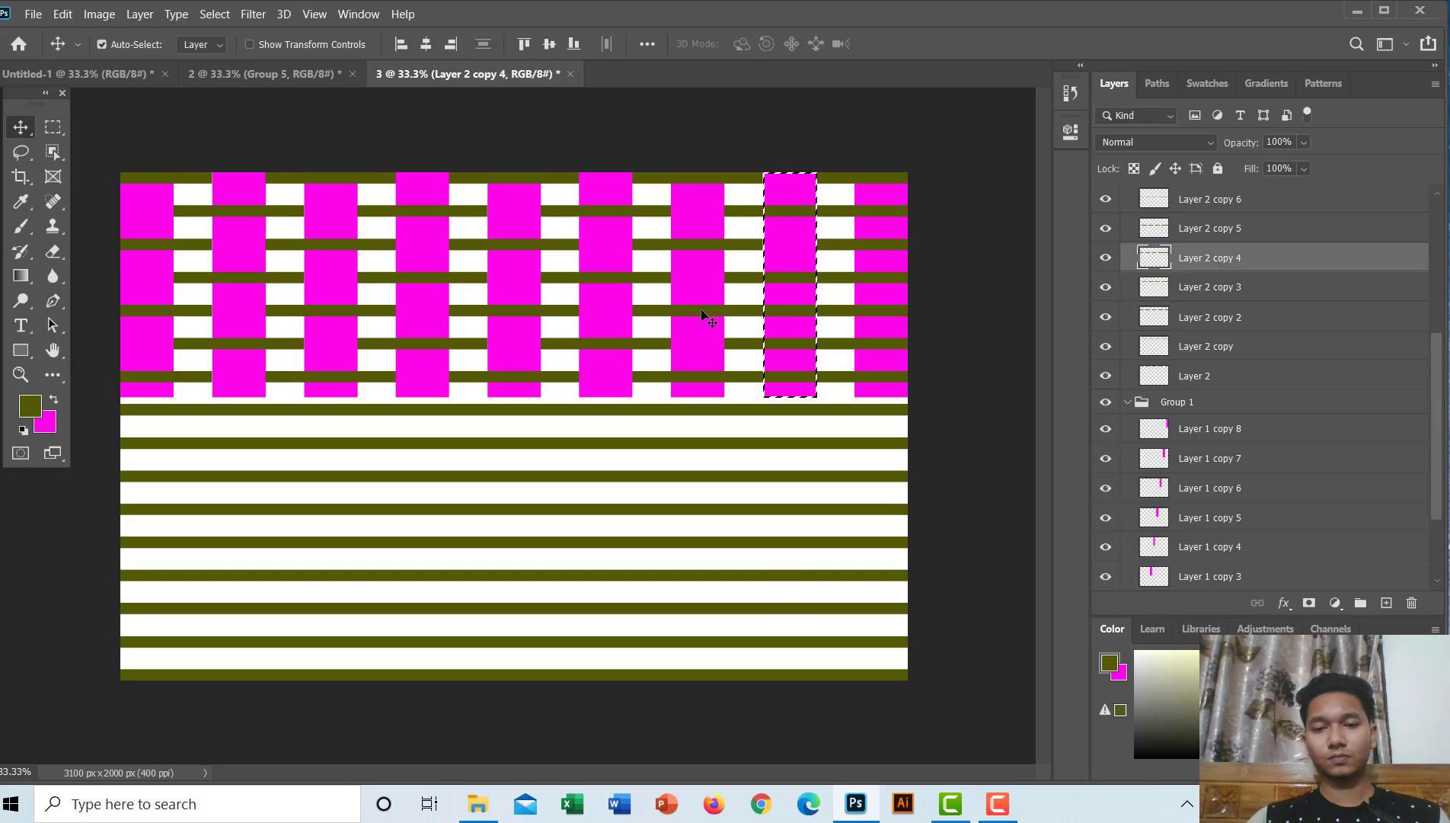
pyautogui.click(706, 378)
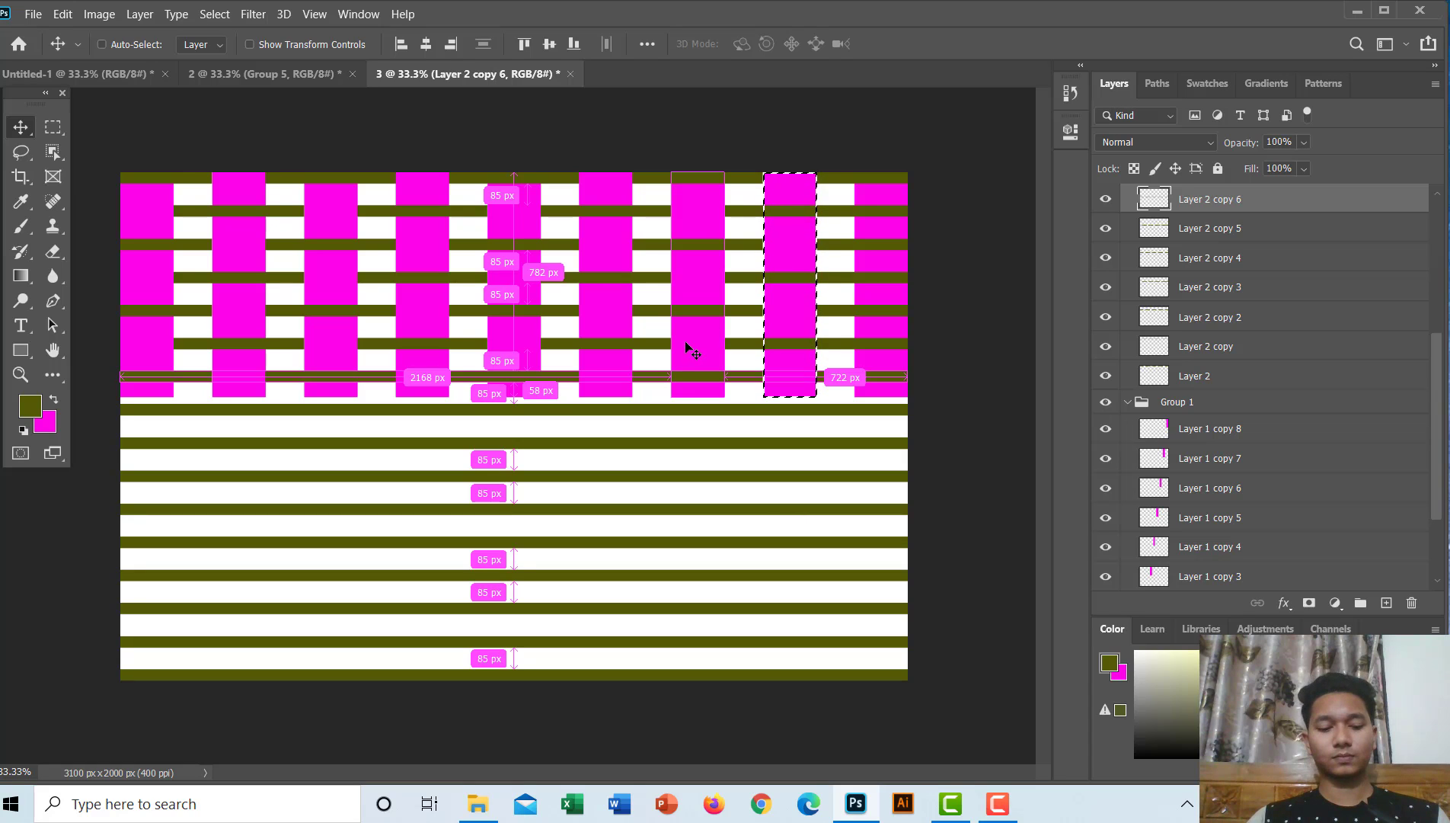
pyautogui.hotkey('ctrl', 'd')
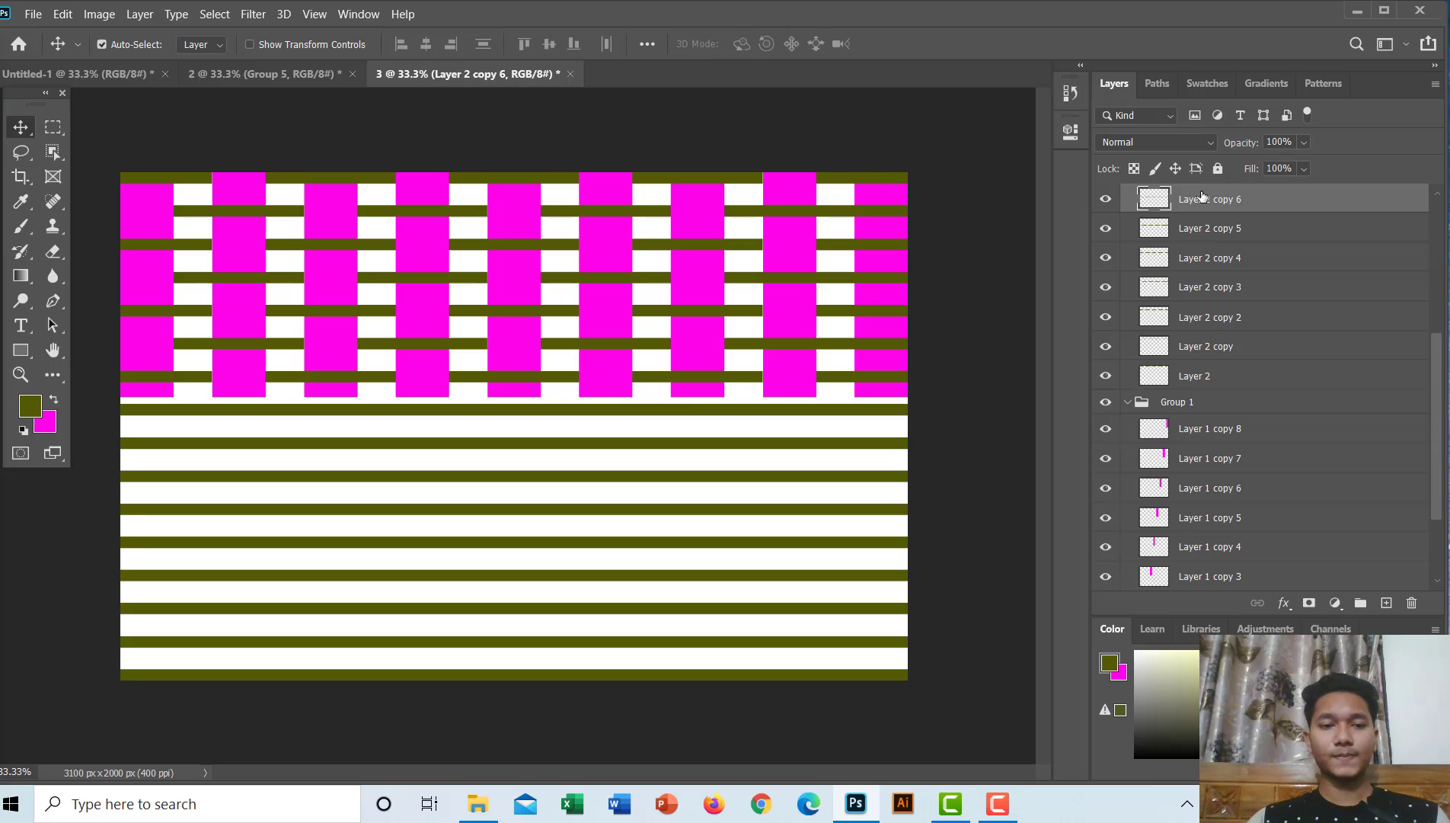
# Load the ninth magenta stripe as a selection, erase the second, fourth and sixth olive strips inside it, and deselect
pyautogui.click(1157, 431)
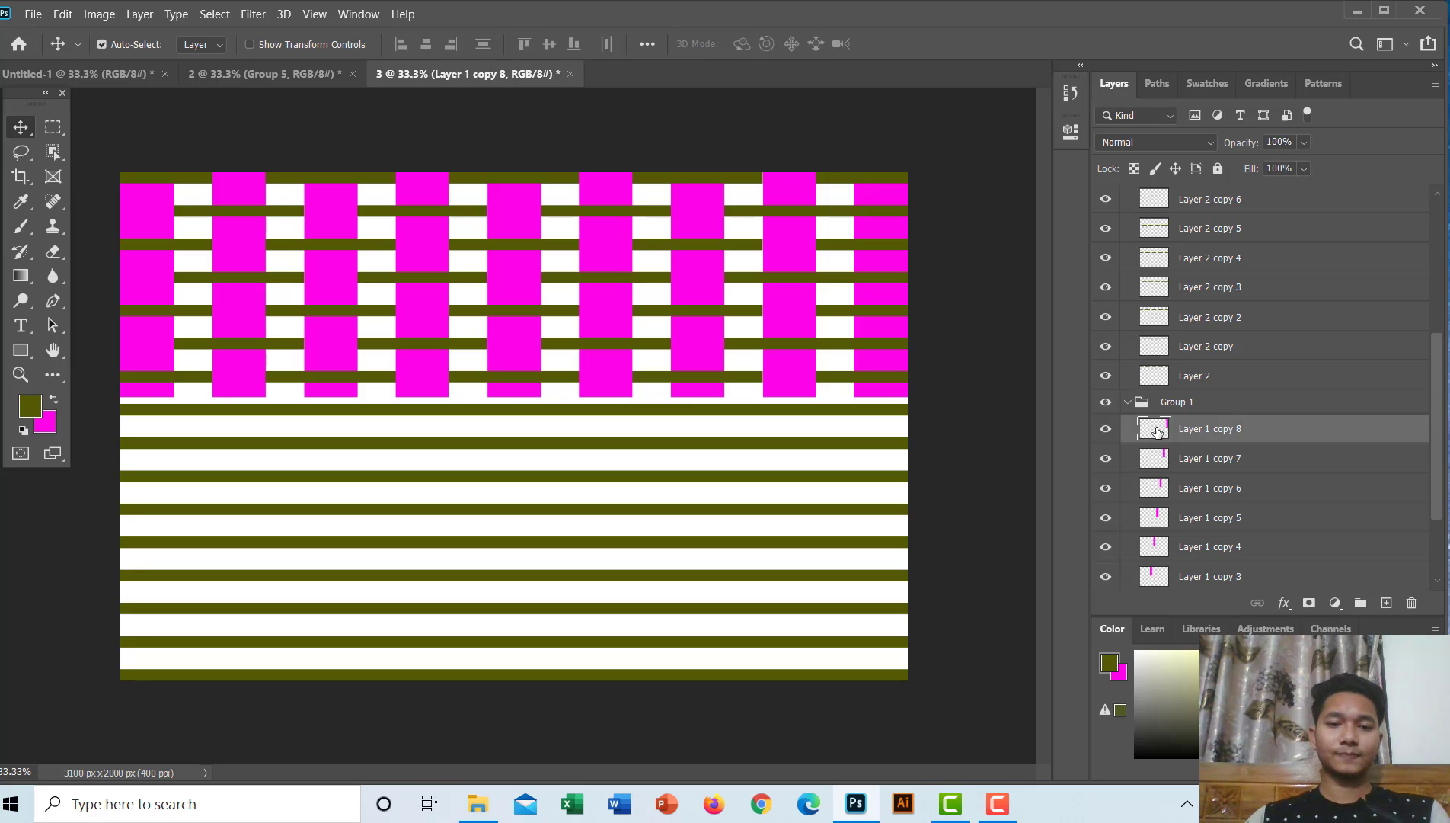
pyautogui.keyDown('ctrl'); pyautogui.click(1157, 431); pyautogui.keyUp('ctrl')
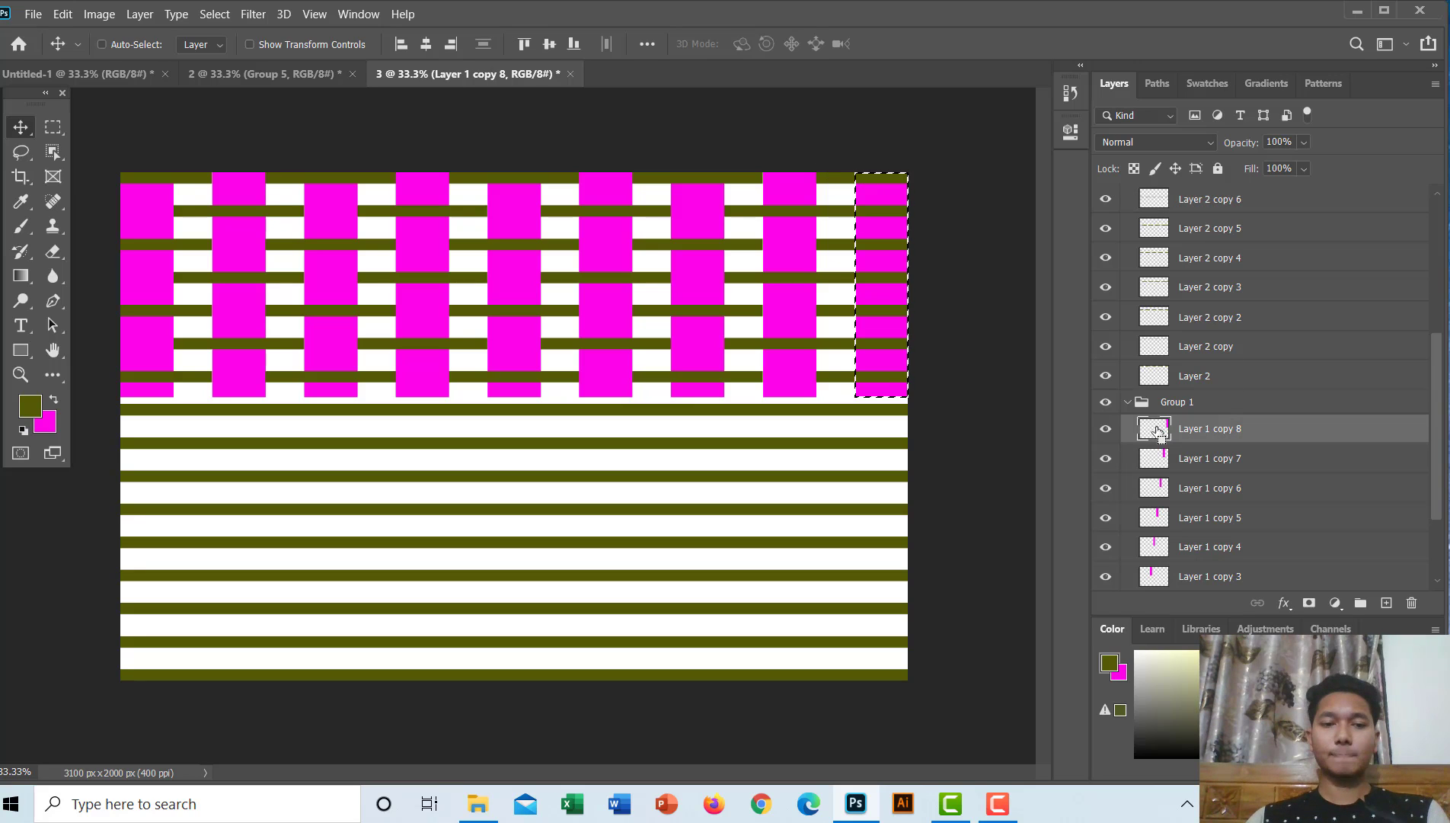
pyautogui.click(799, 215)
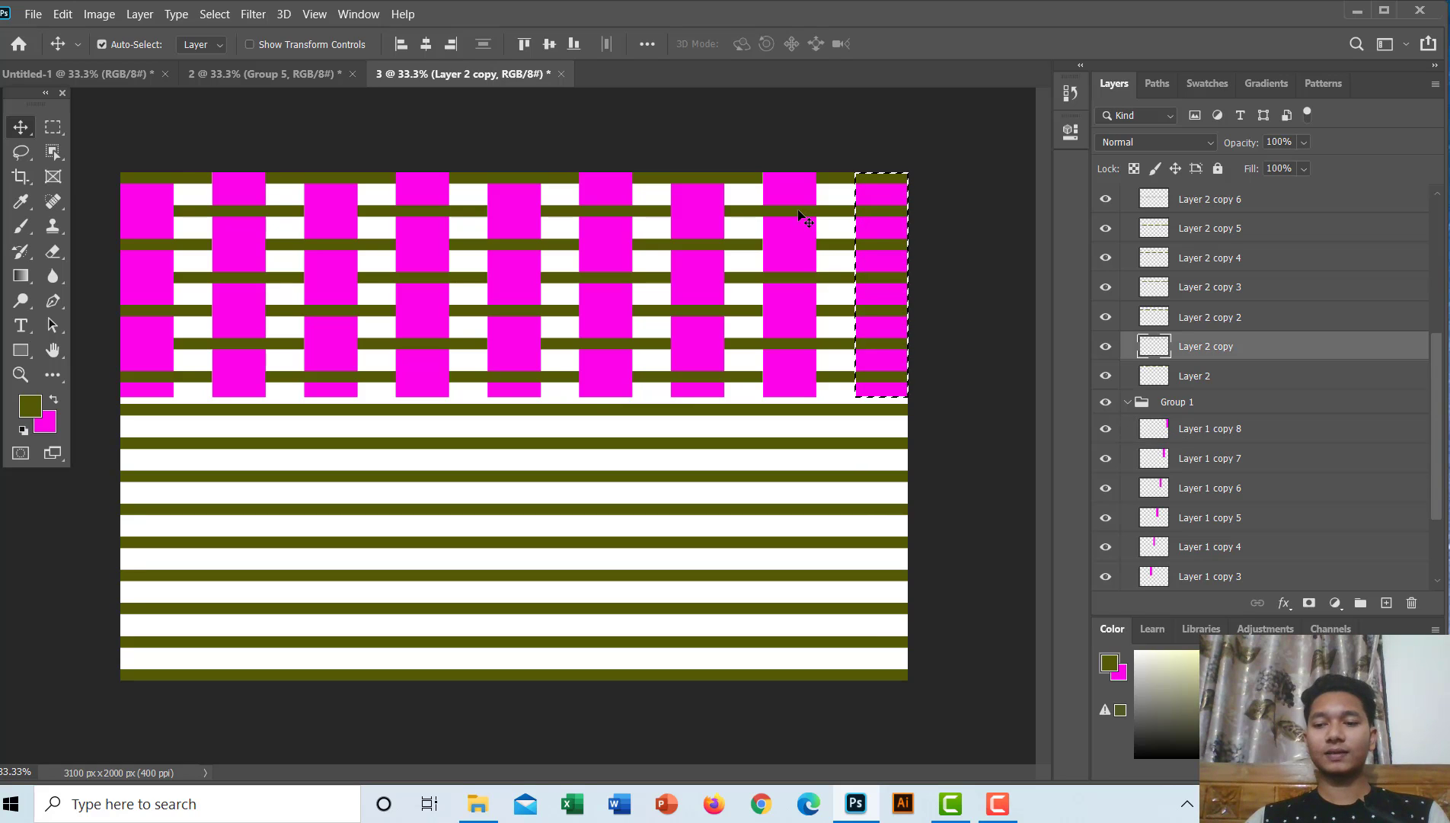
pyautogui.click(792, 278)
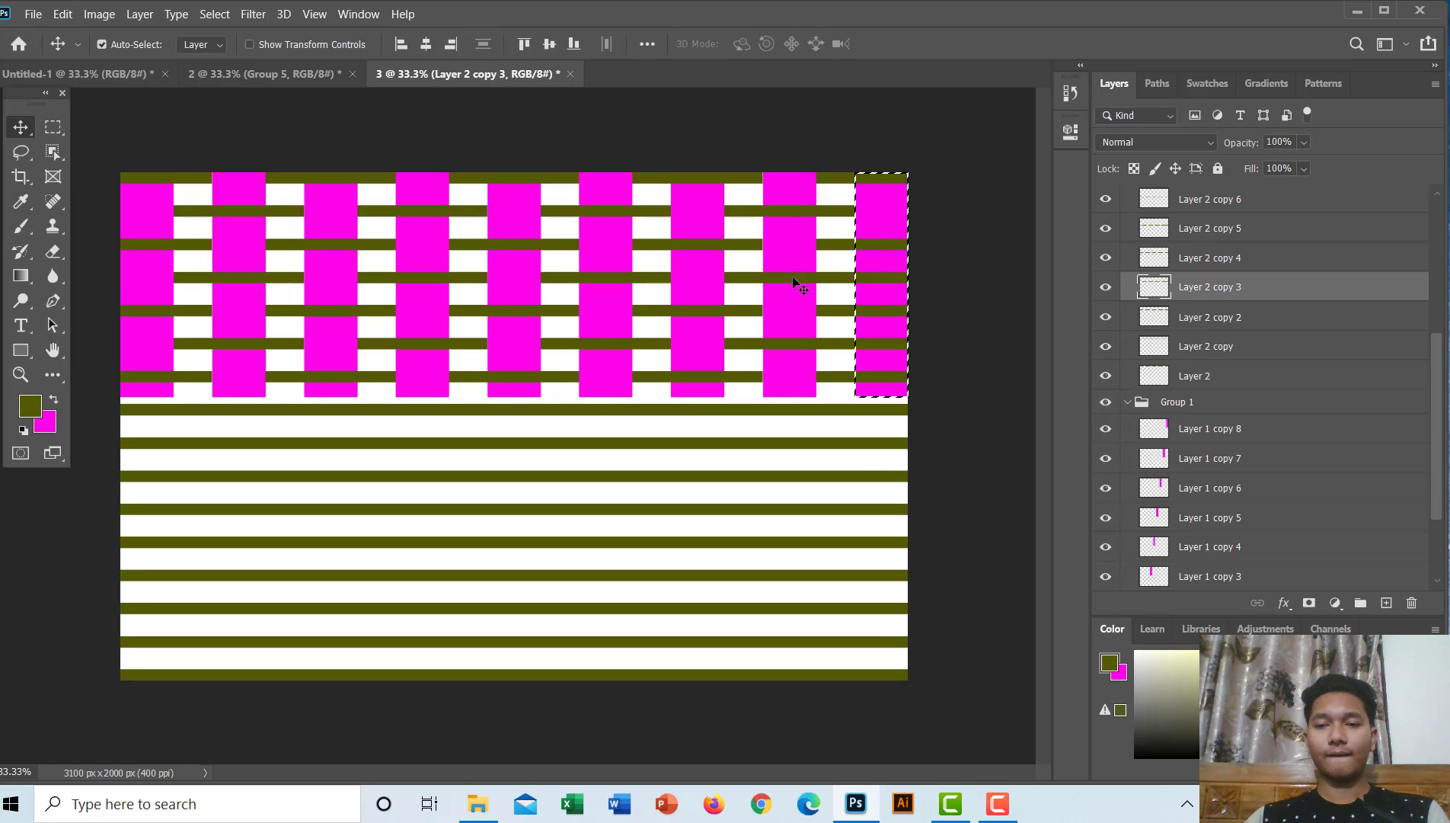
pyautogui.click(804, 343)
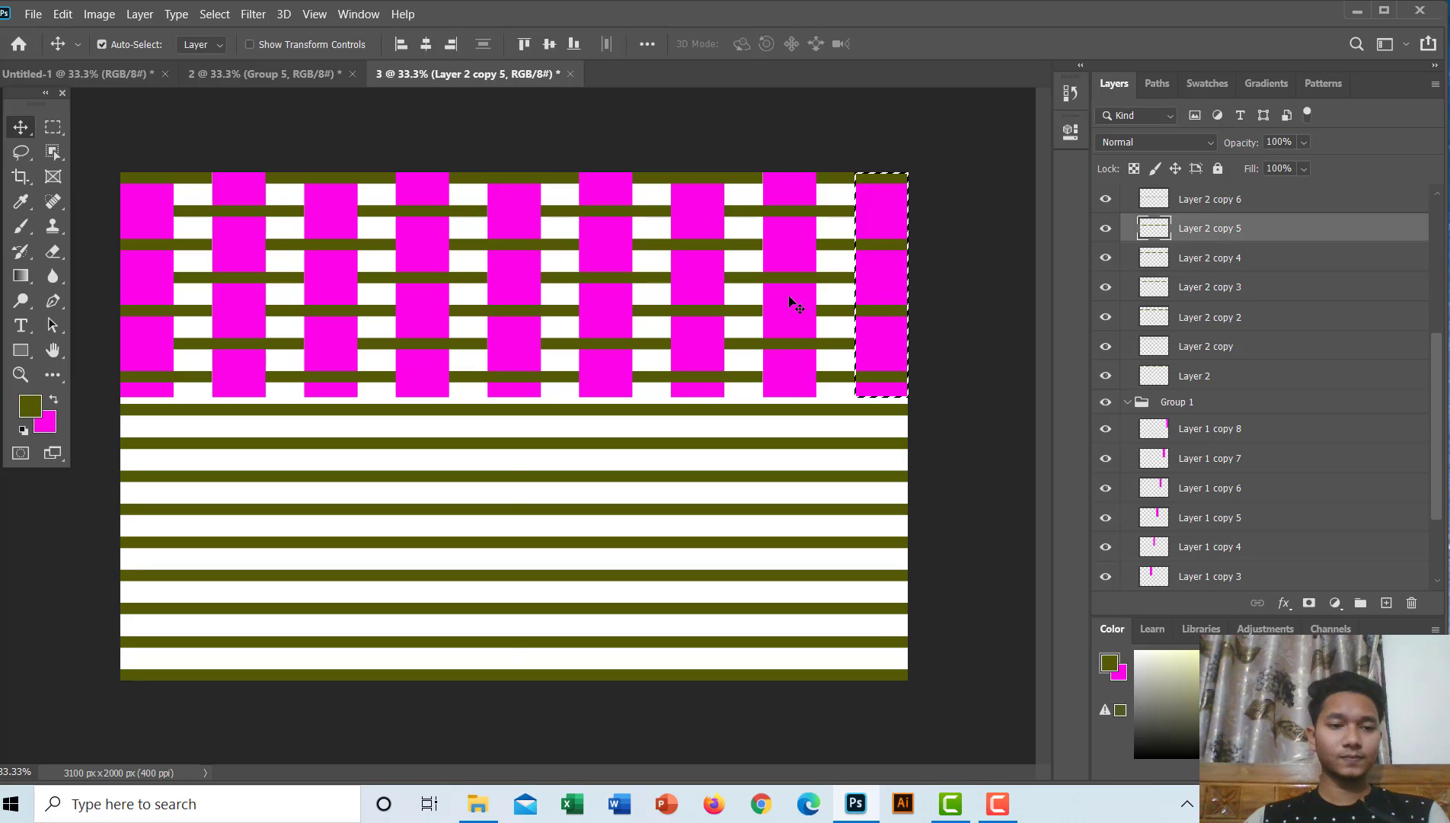
pyautogui.hotkey('ctrl', 'd')
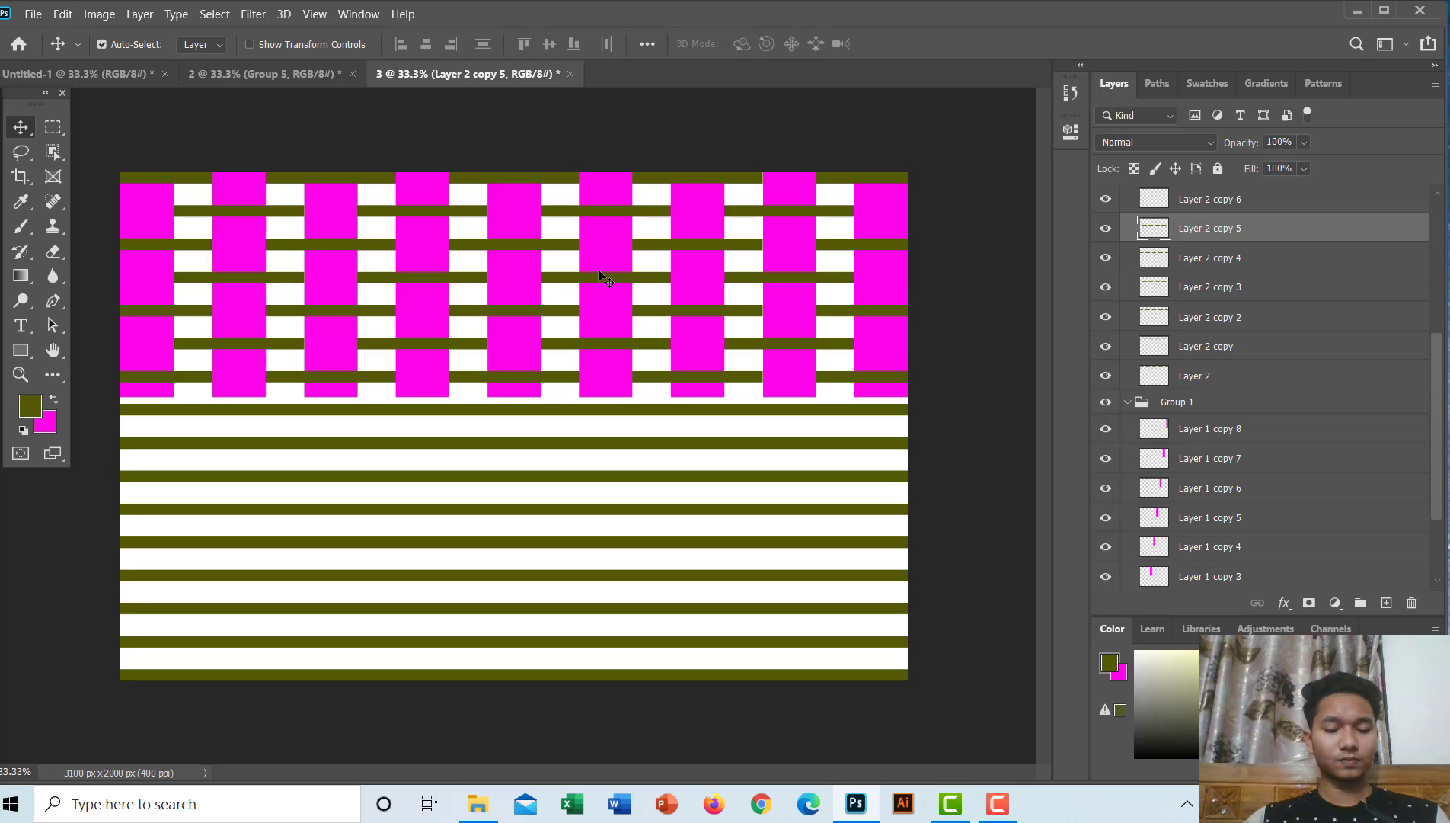
# Draw a small circular selection with the Elliptical Marquee at the left end of the third white band below the weave
pyautogui.click(53, 127)
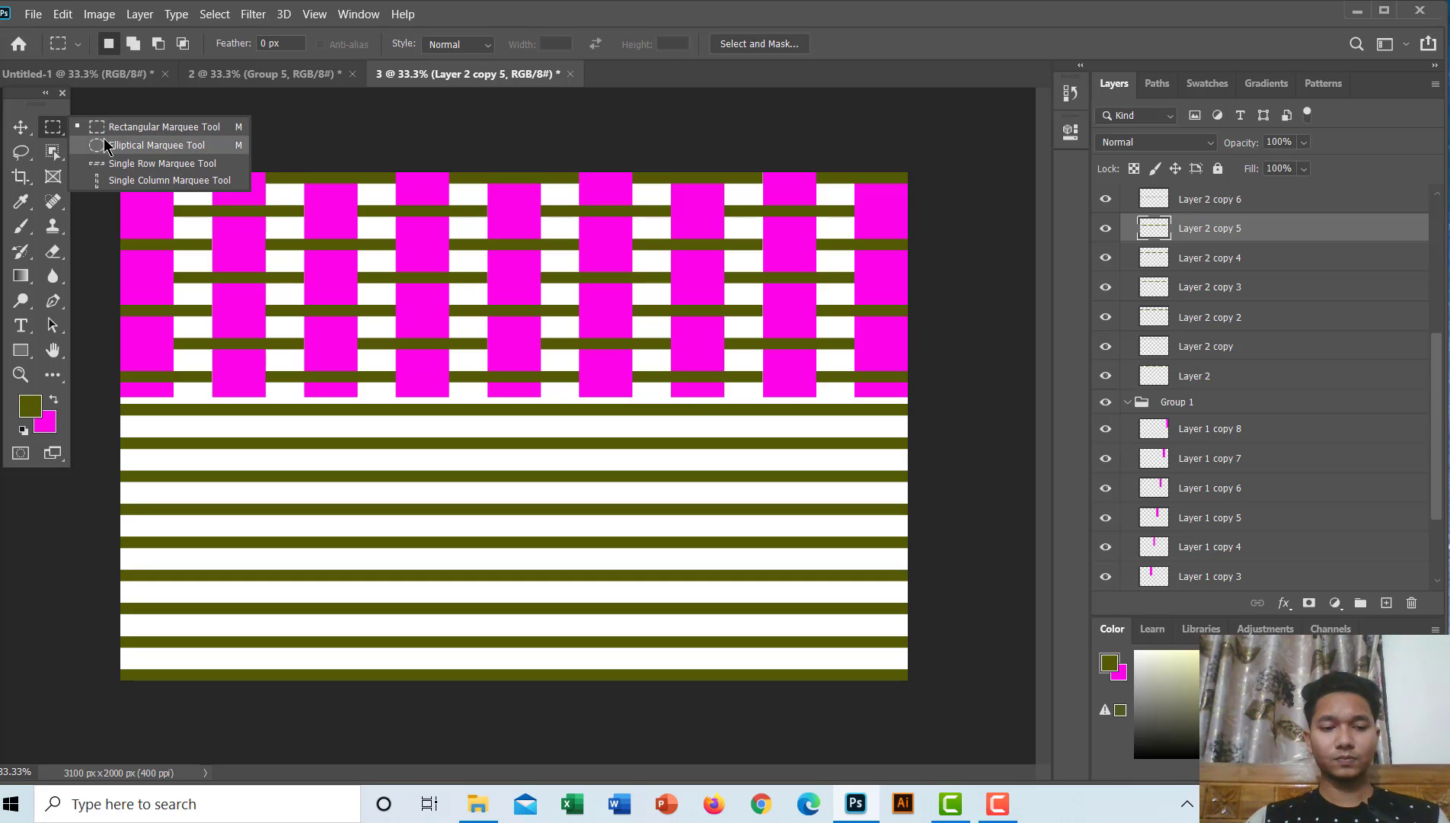
pyautogui.click(106, 144)
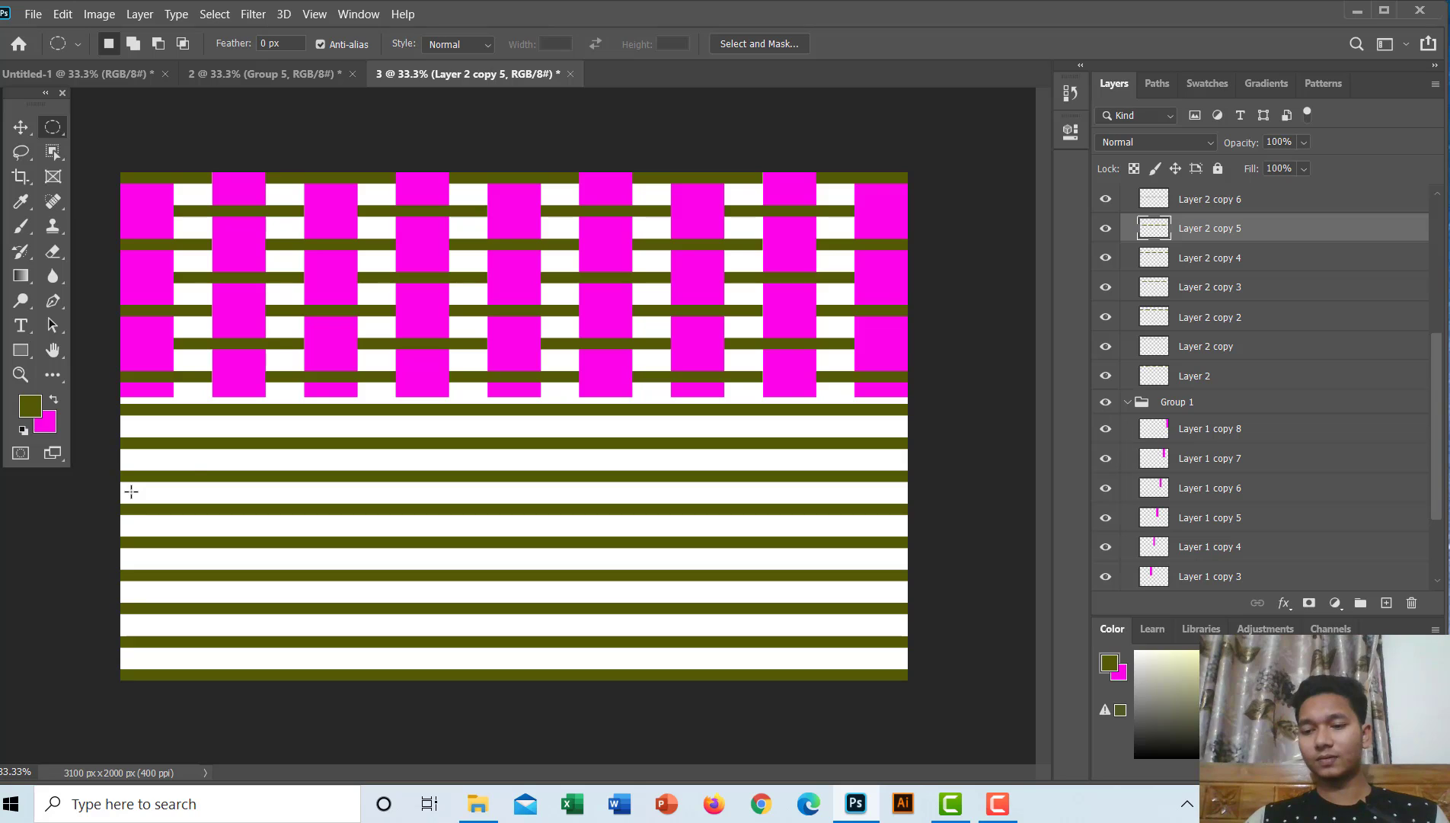
pyautogui.moveTo(131, 492); pyautogui.dragTo(160, 503)
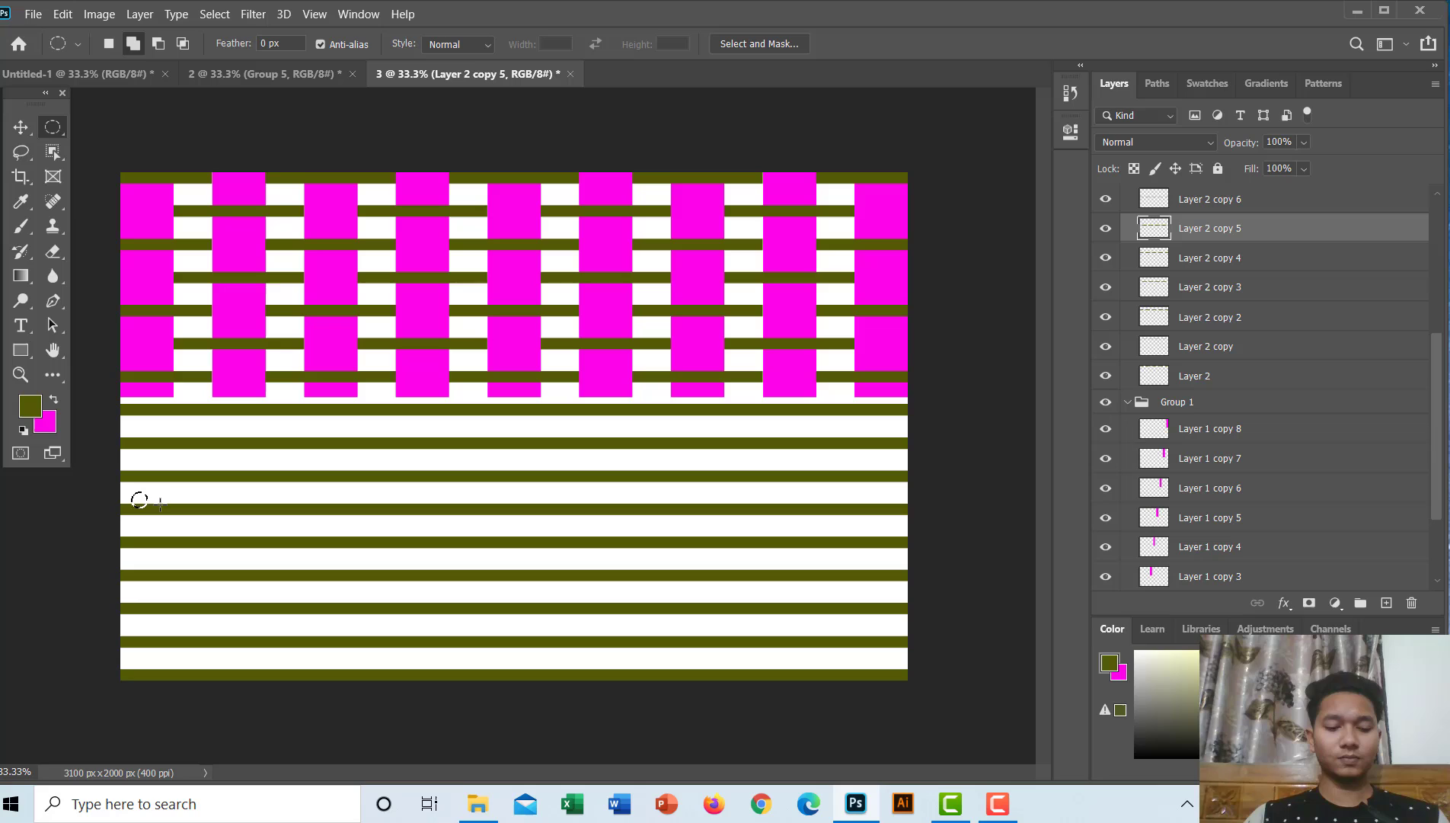
# Set the foreground color to the bright red fa054a
pyautogui.click(30, 408)
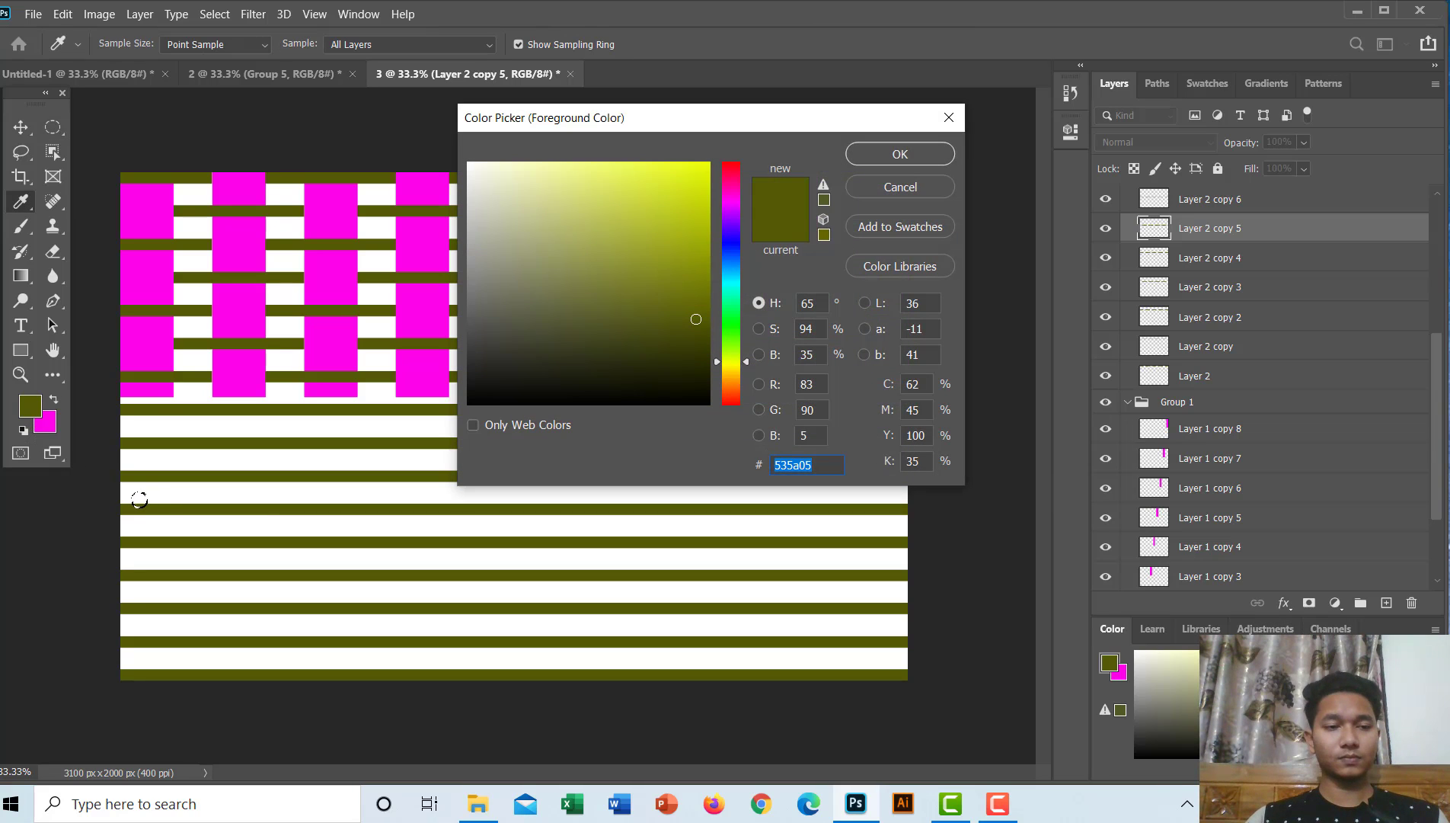
pyautogui.press('Return')
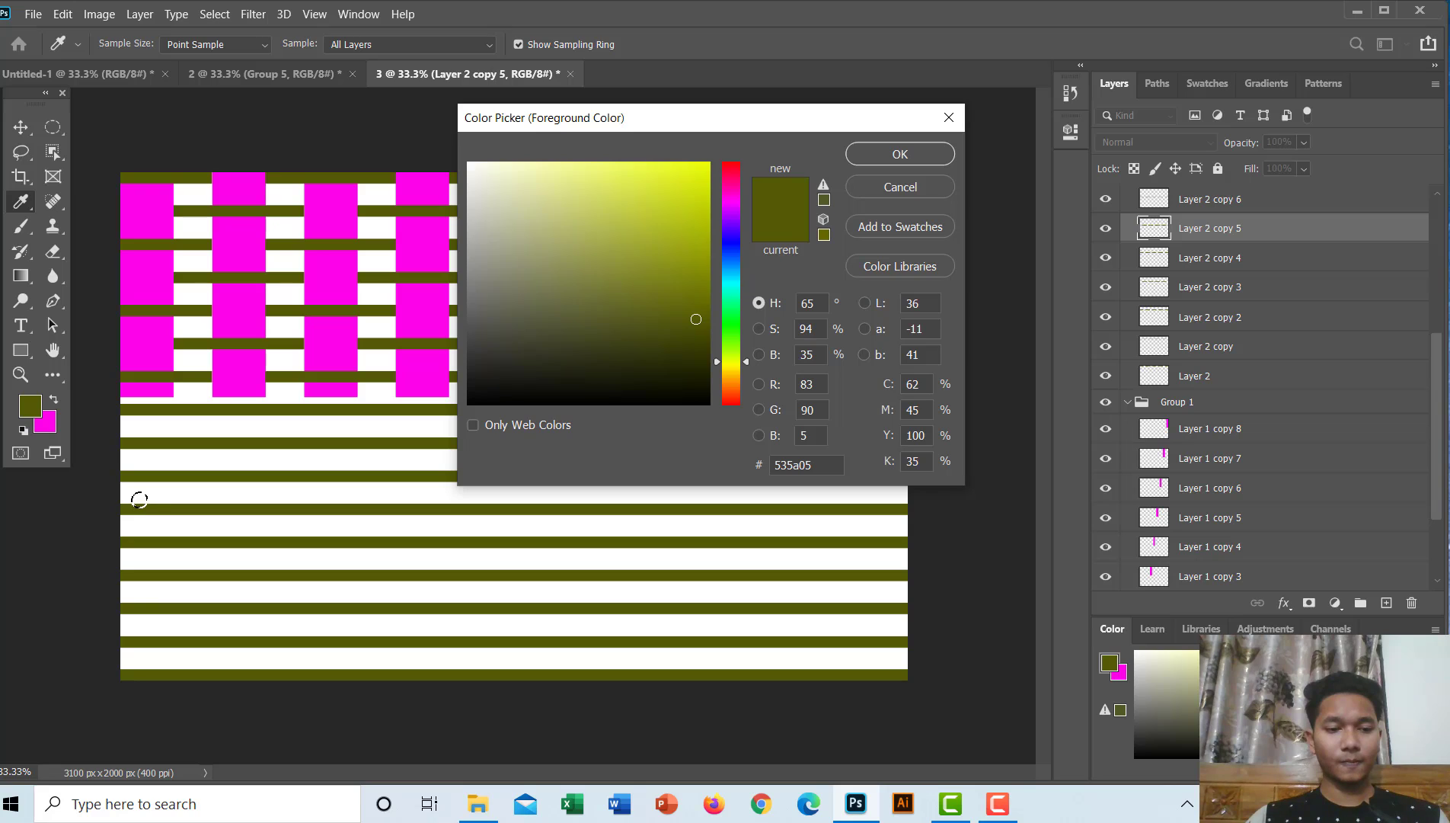
pyautogui.click(730, 173)
pyautogui.click(708, 168)
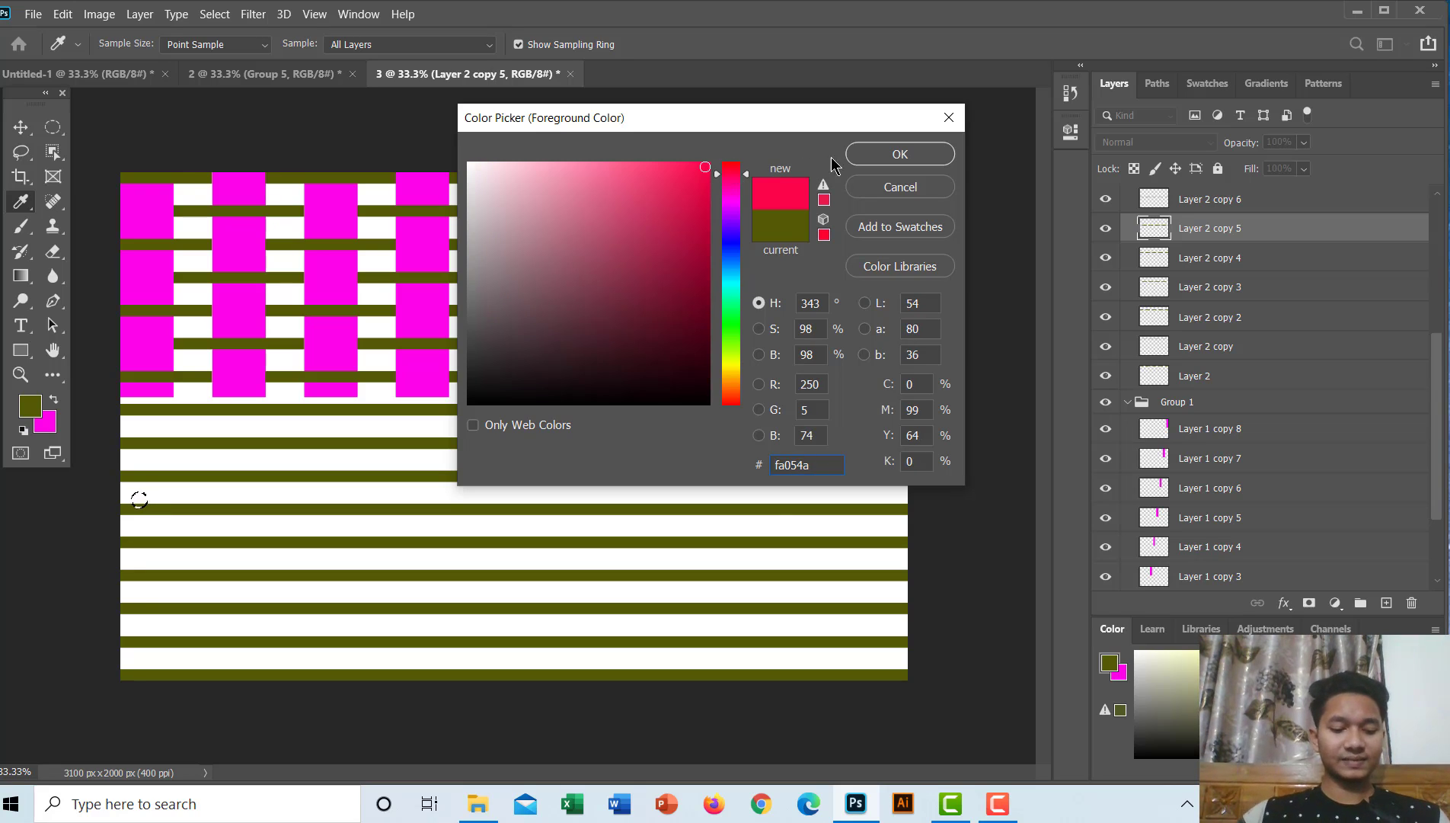
pyautogui.click(860, 156)
pyautogui.press('m')
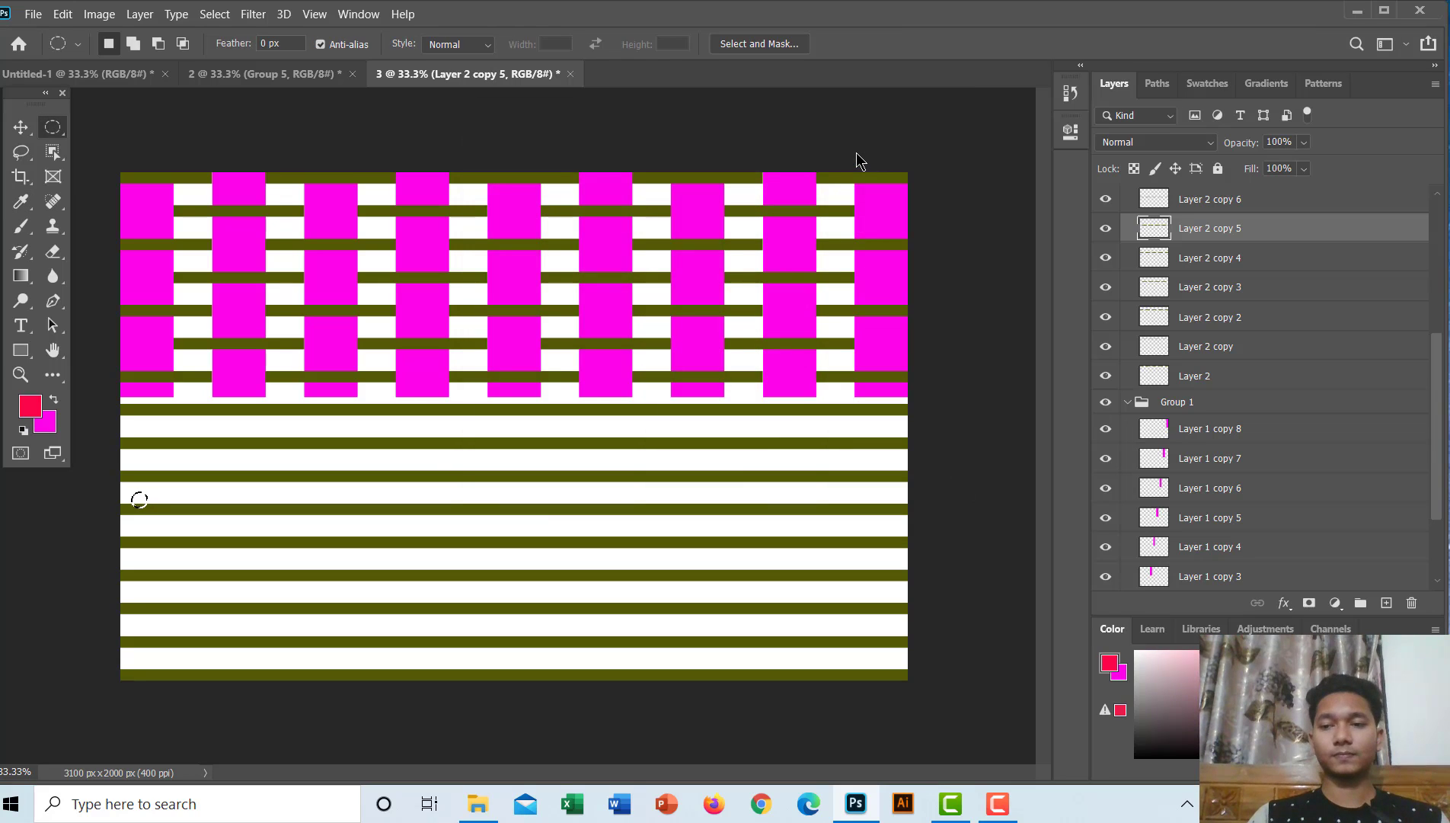
# Fill the circular selection with the magenta background color and deselect
pyautogui.hotkey('alt', 'BackSpace')
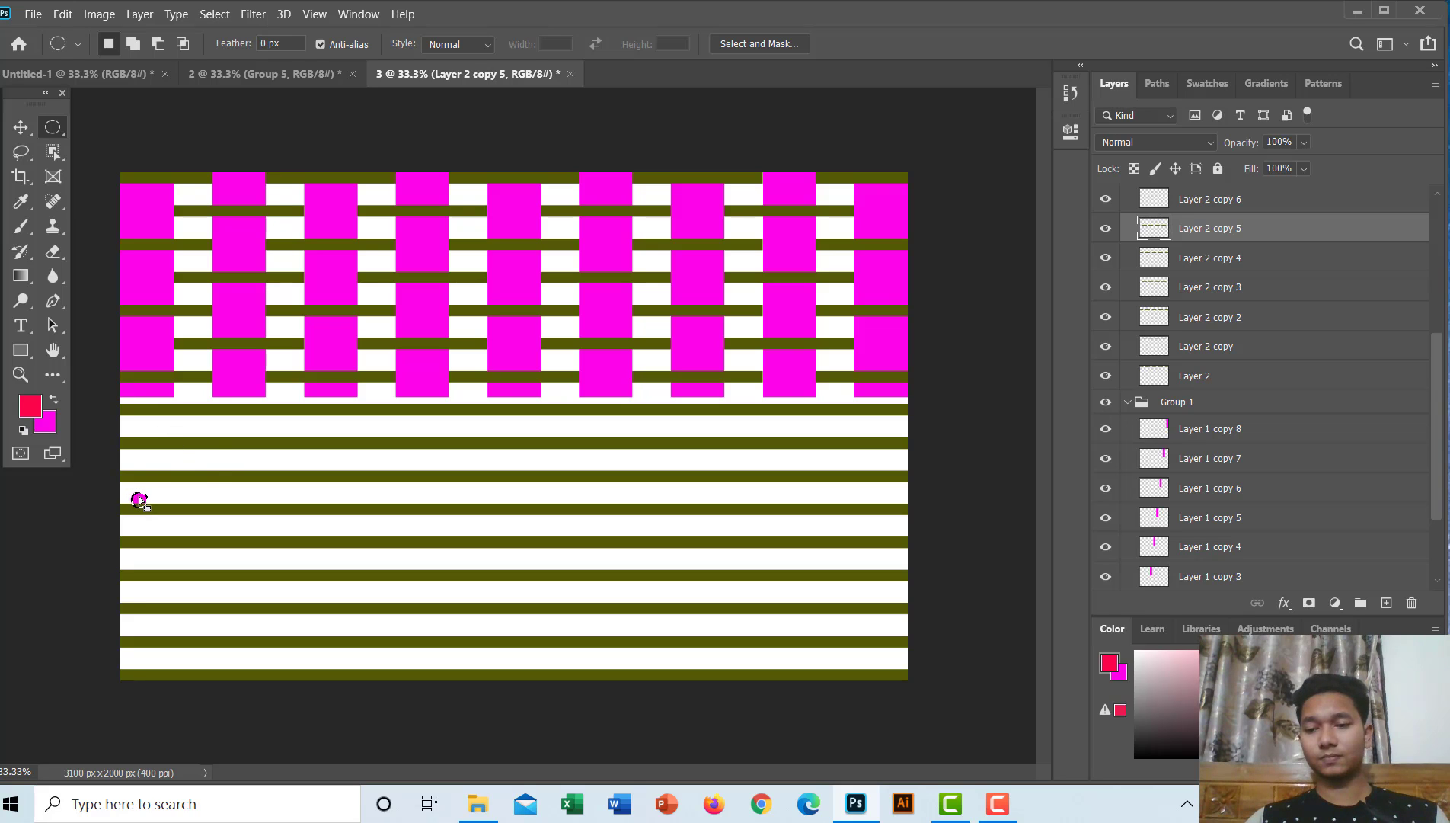
pyautogui.moveTo(140, 499); pyautogui.dragTo(159, 495)
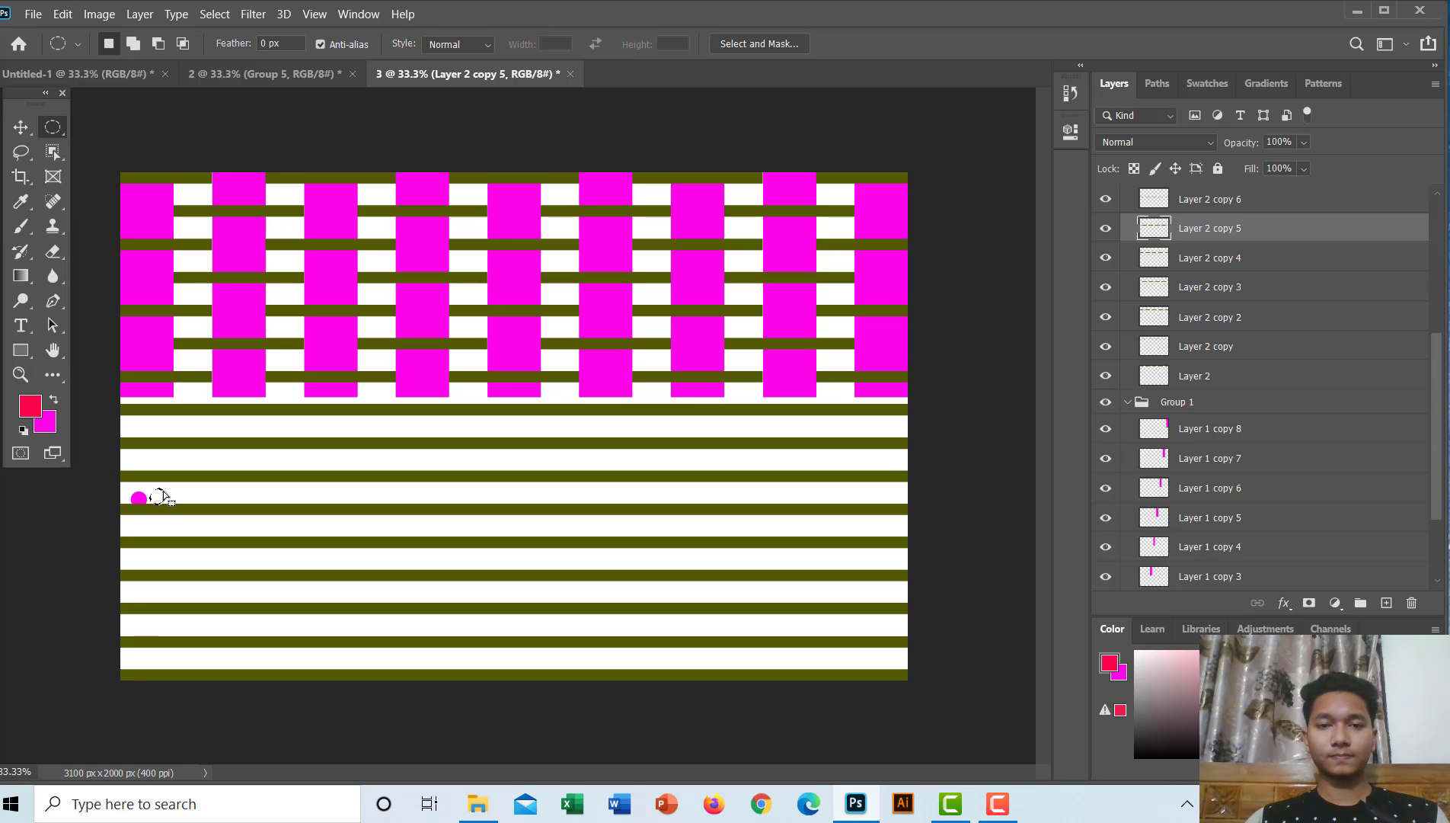
pyautogui.moveTo(160, 494); pyautogui.dragTo(182, 492)
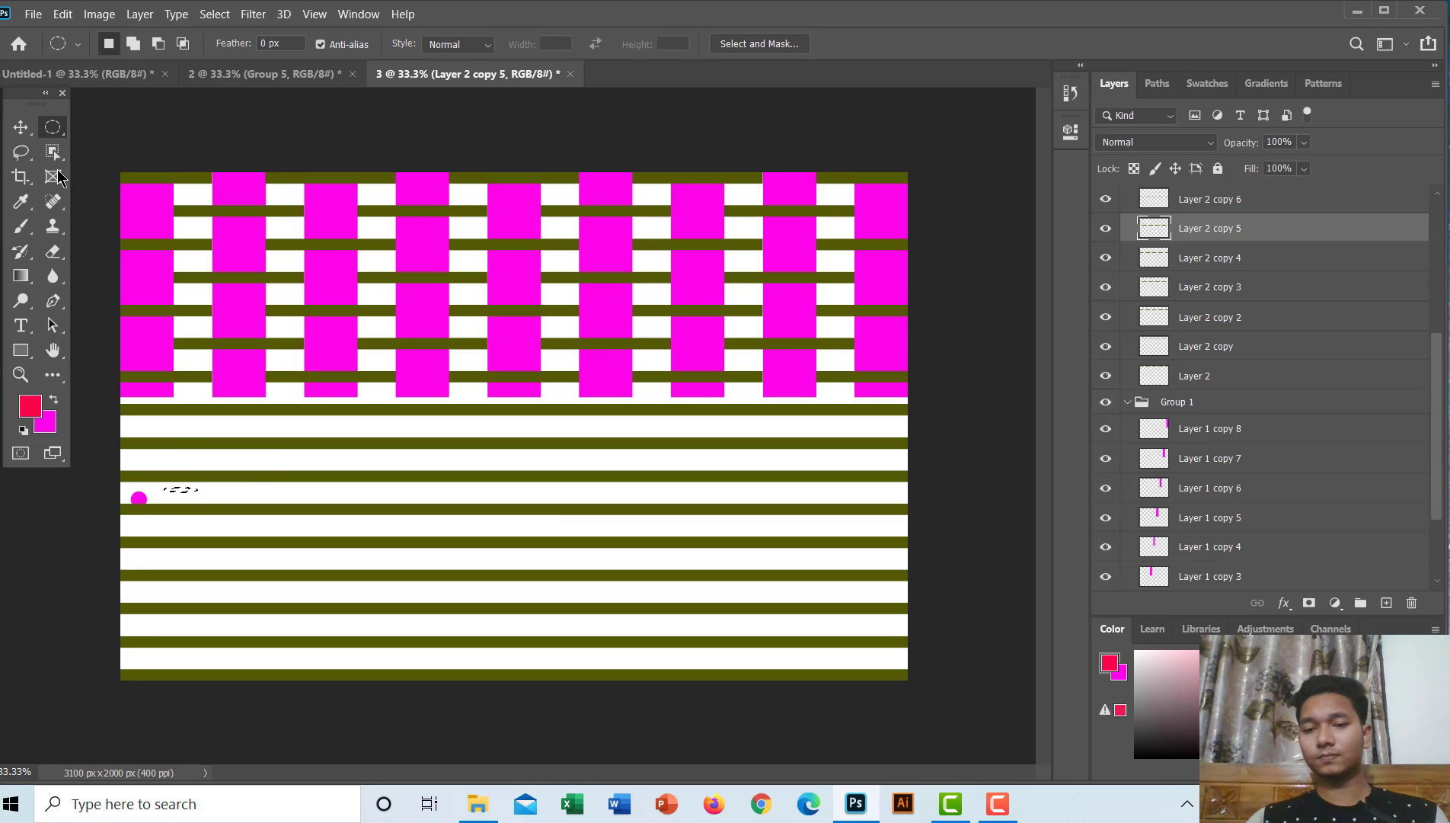
pyautogui.click(21, 127)
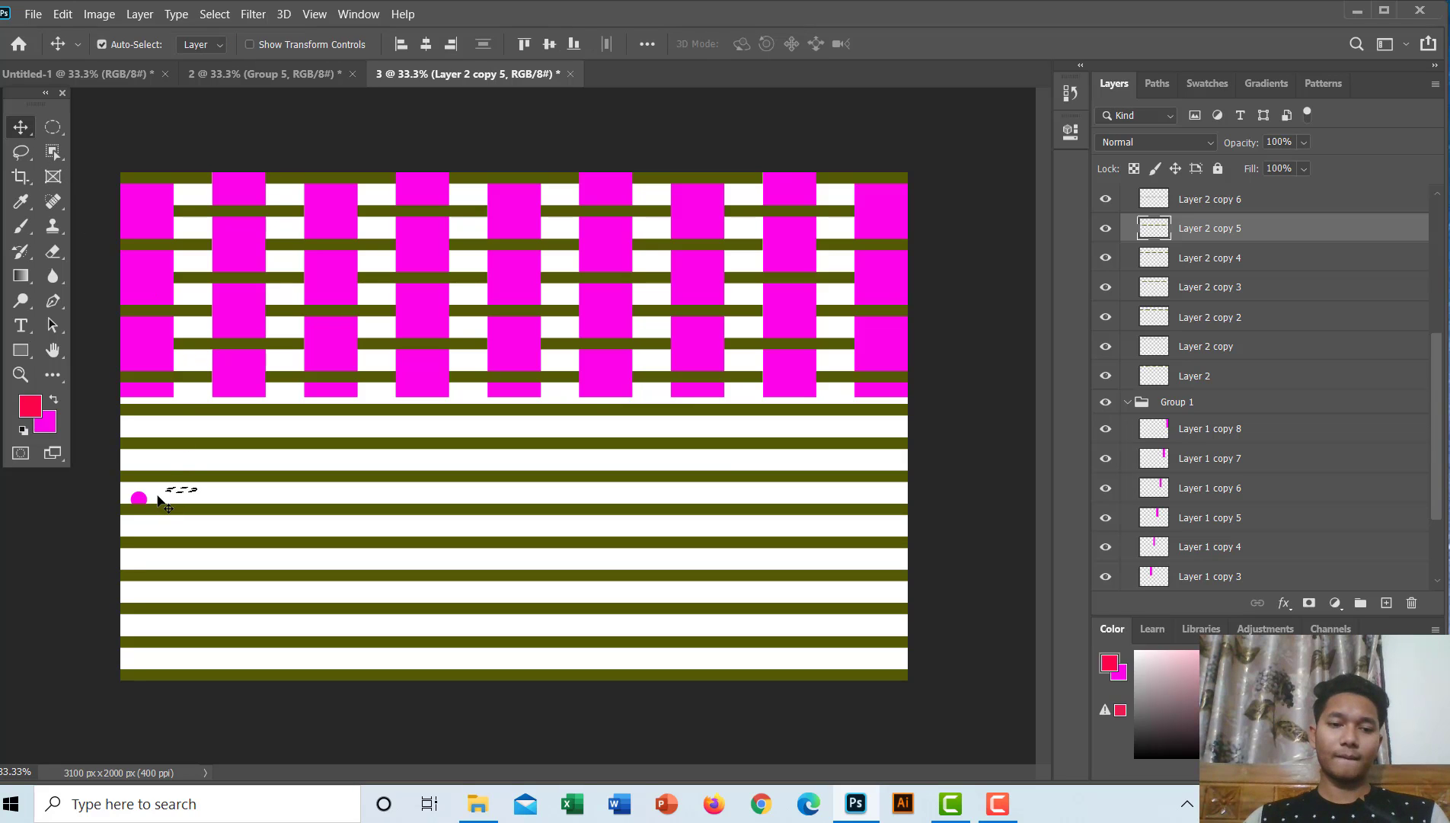
pyautogui.hotkey('ctrl', 'd')
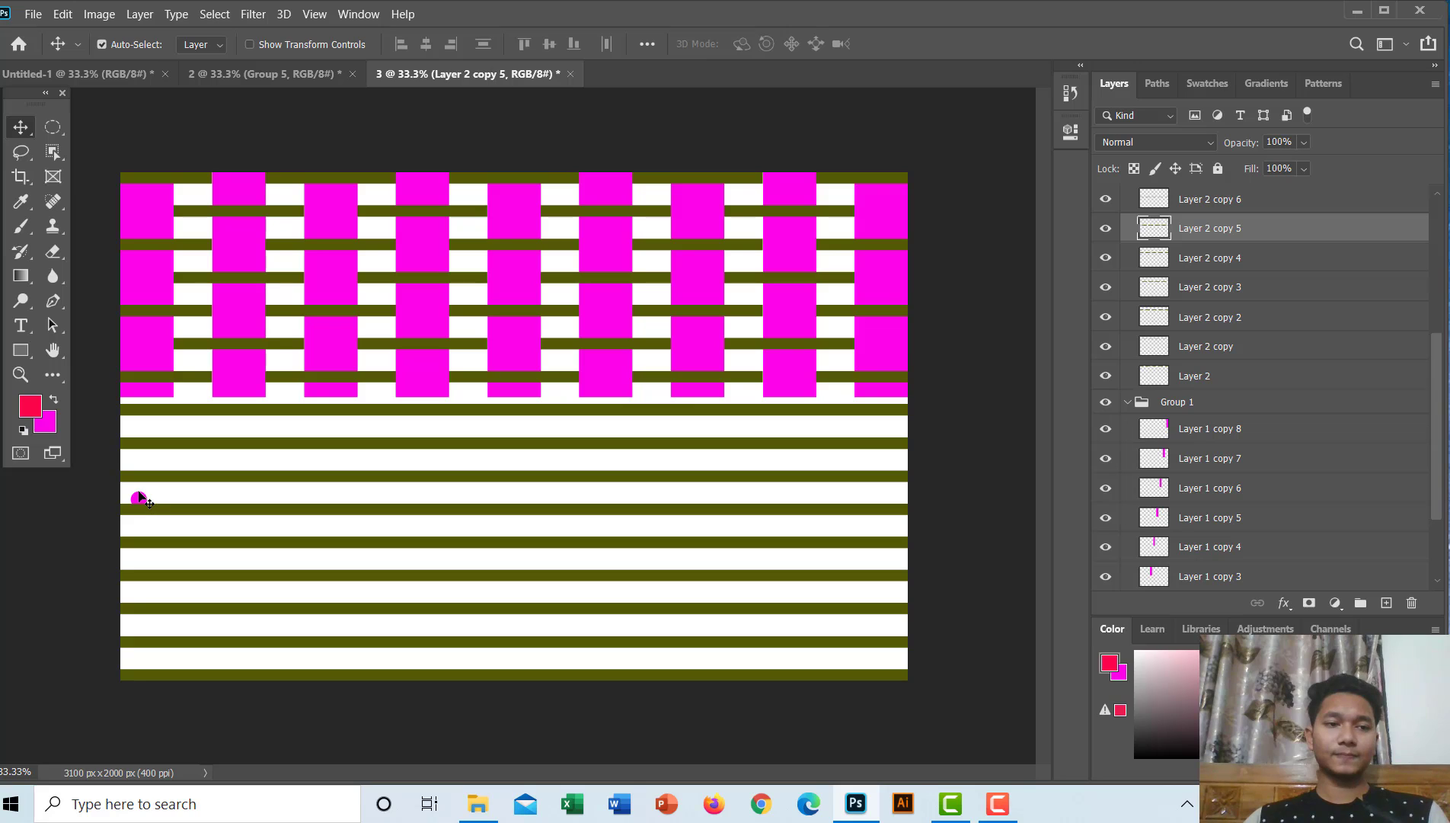
pyautogui.moveTo(144, 496); pyautogui.dragTo(148, 497)
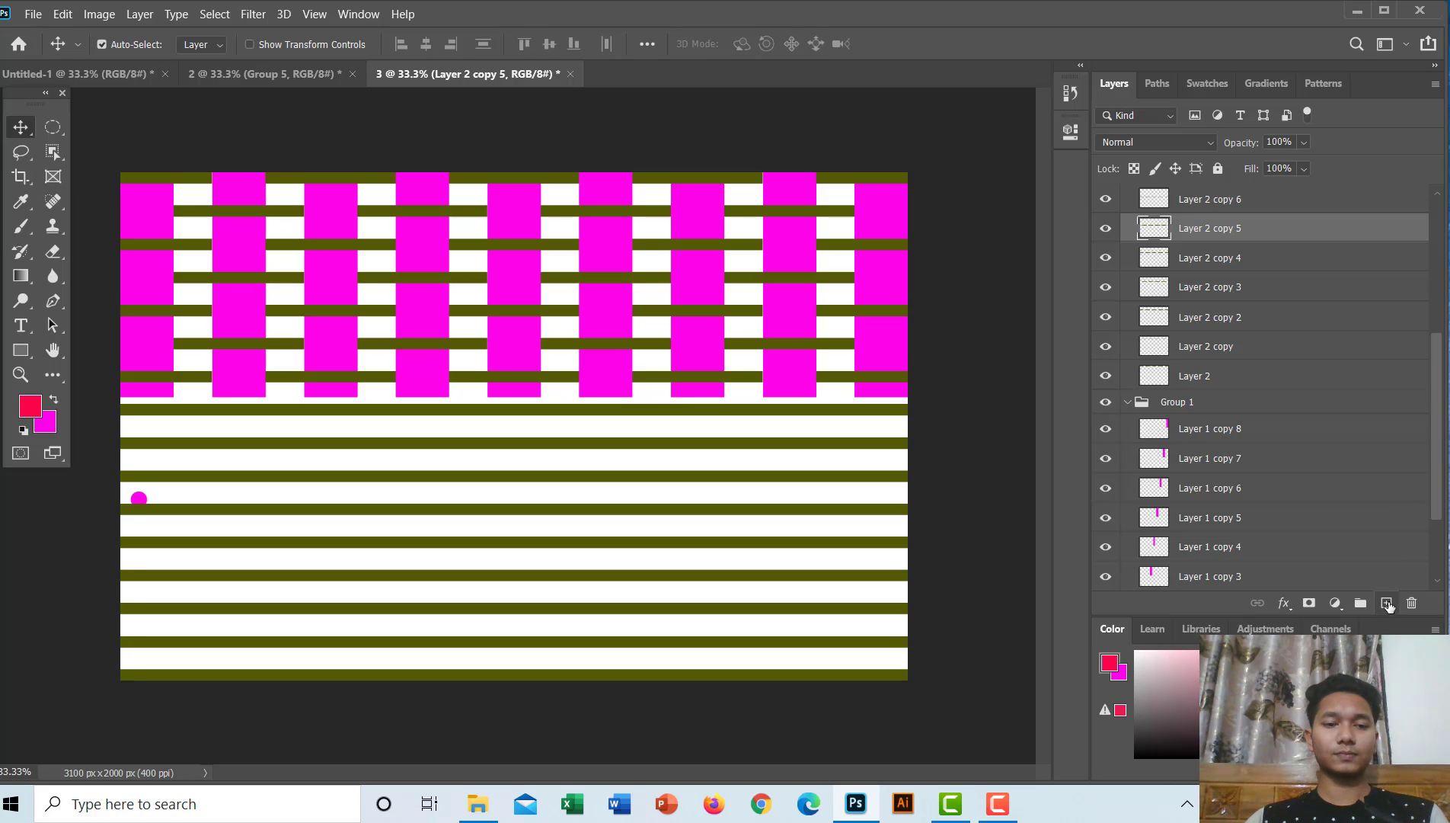
# Collapse both layer groups and add a new empty layer above Group 2
pyautogui.scroll(1, 1157, 196)
pyautogui.click(1157, 196)
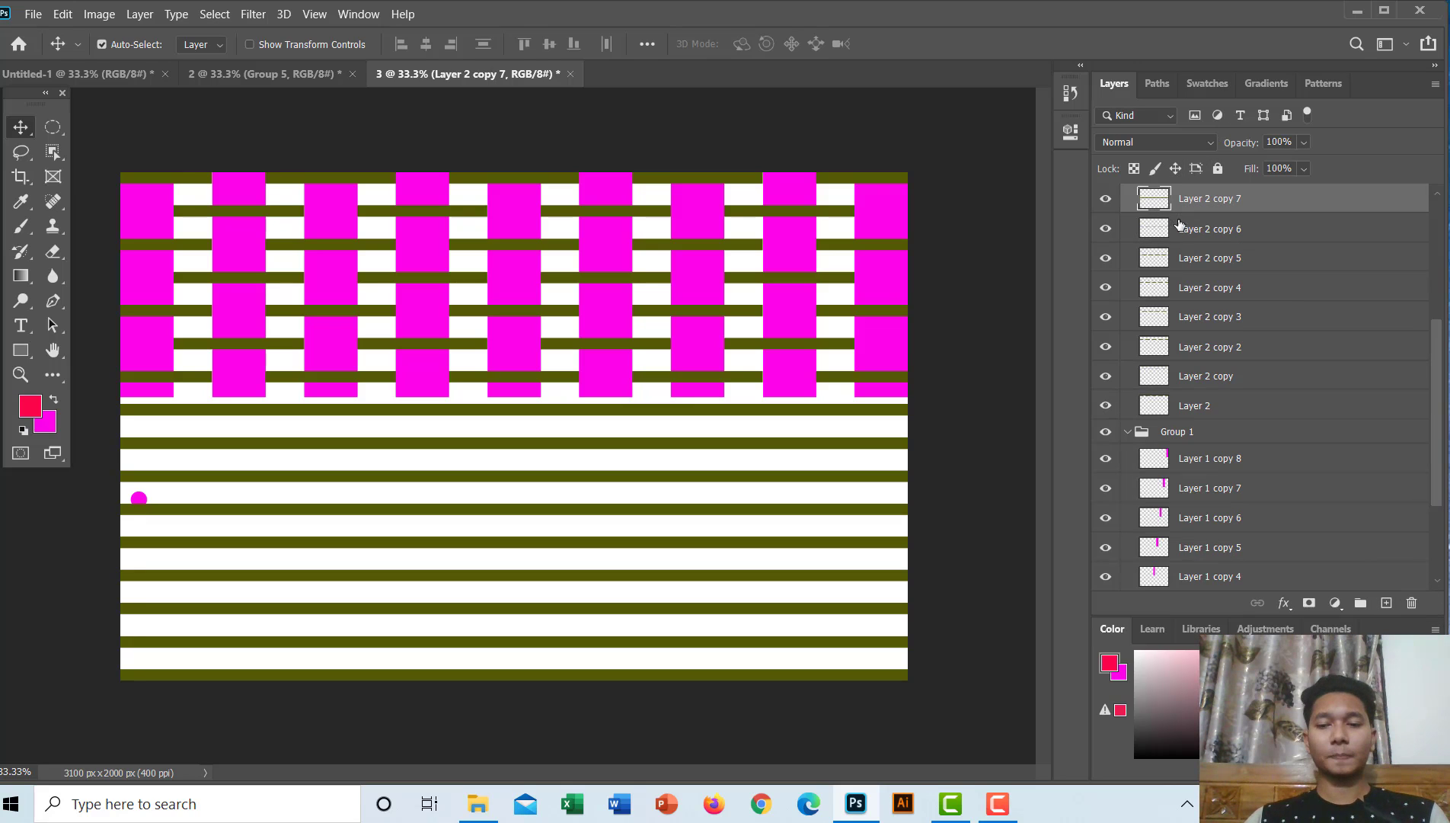
pyautogui.moveTo(1442, 373); pyautogui.dragTo(1435, 225)
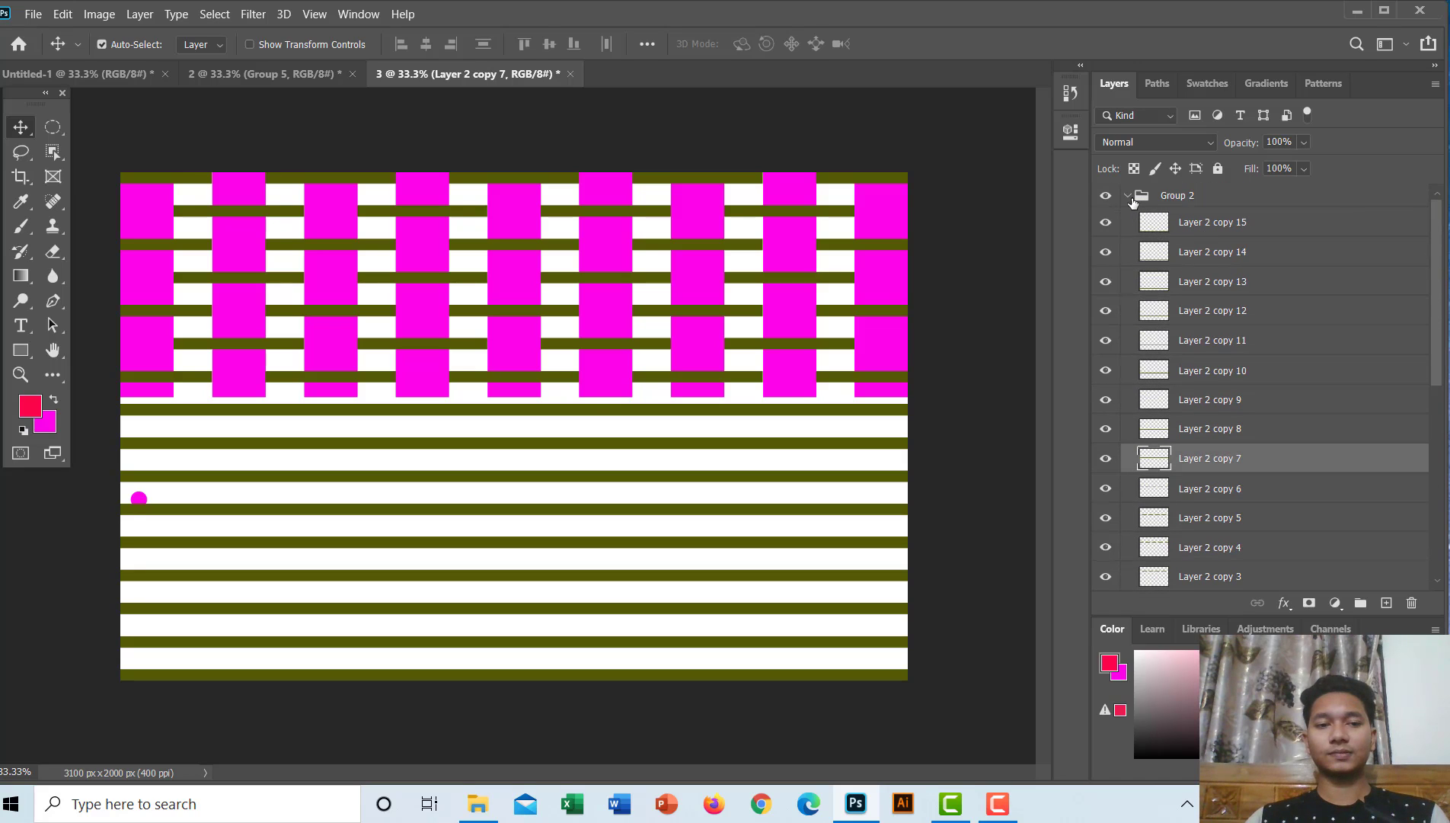
pyautogui.click(1129, 197)
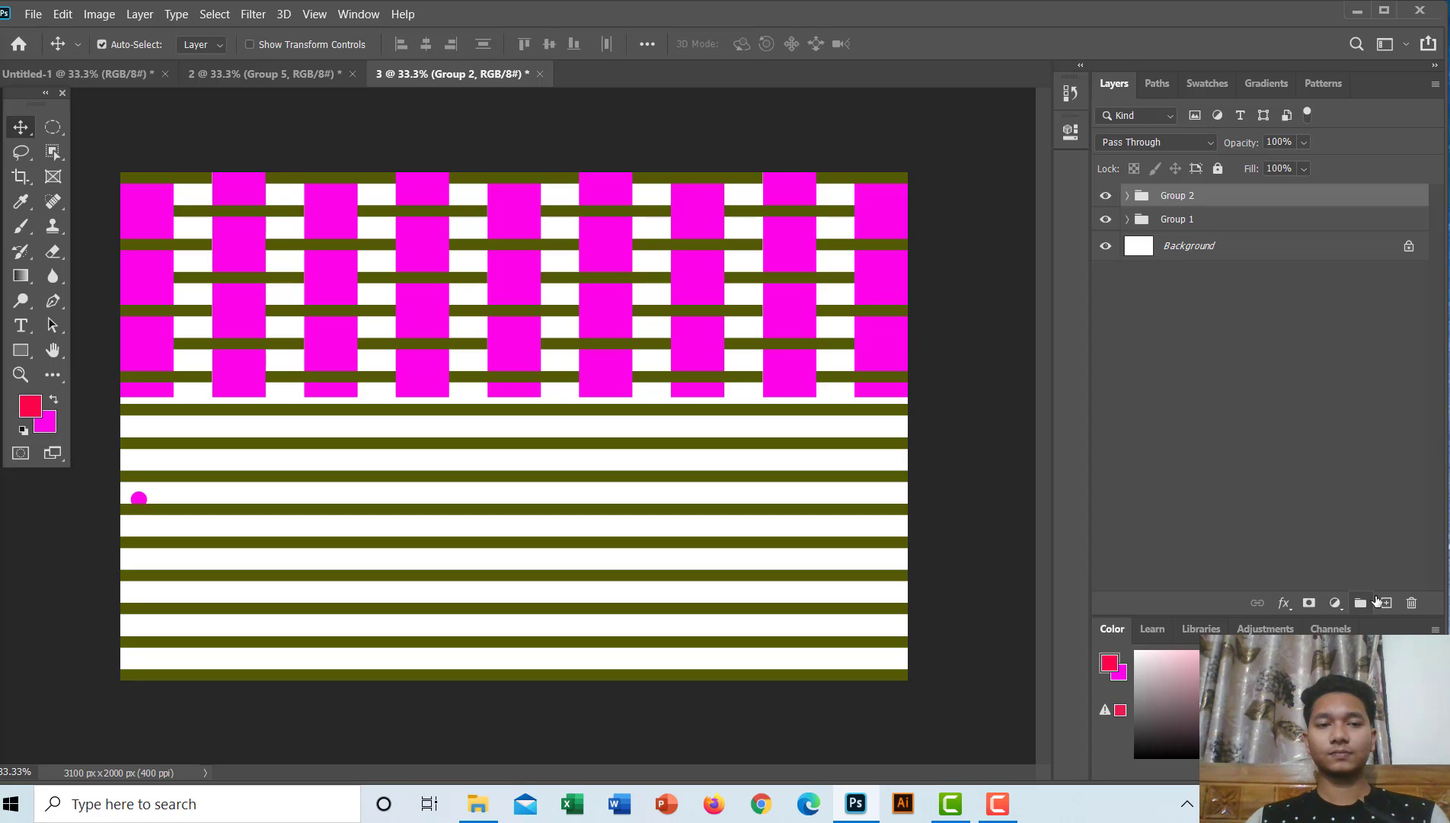
pyautogui.click(1386, 602)
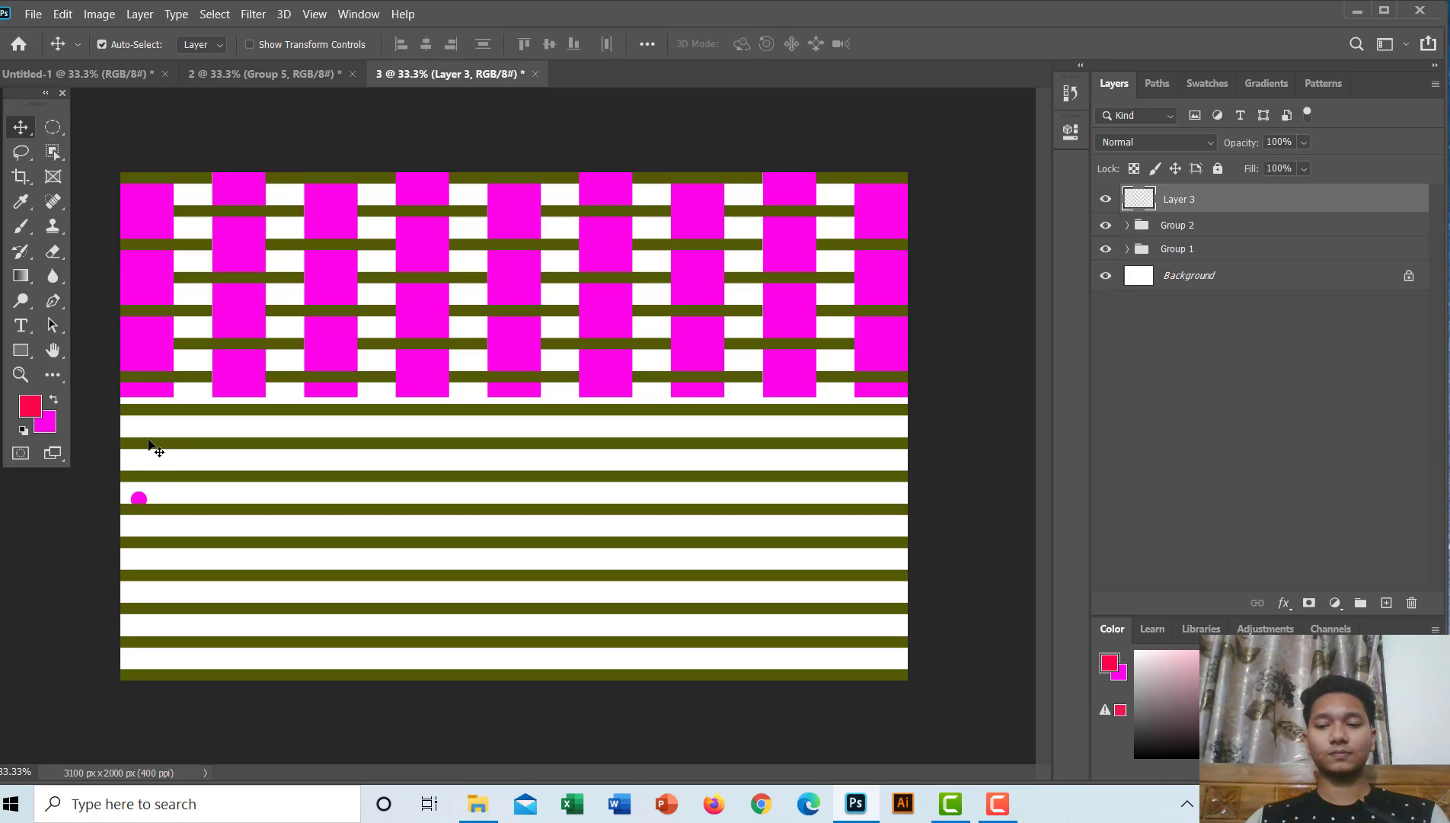
# Draw a small circle filled with the red foreground color in the first white band below the weave and place it at the canvas's left edge
pyautogui.click(52, 127)
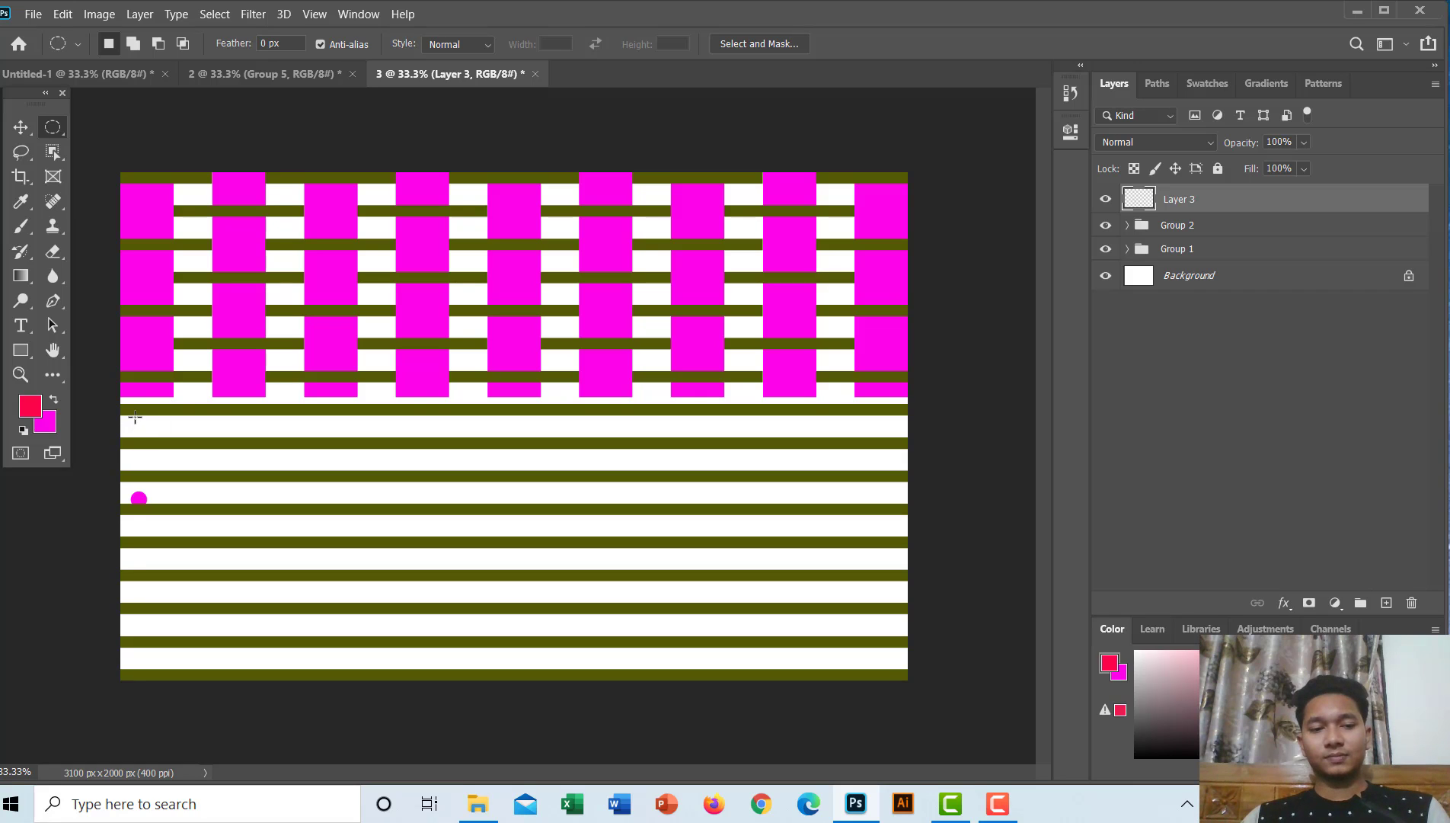
pyautogui.moveTo(137, 418); pyautogui.dragTo(156, 434)
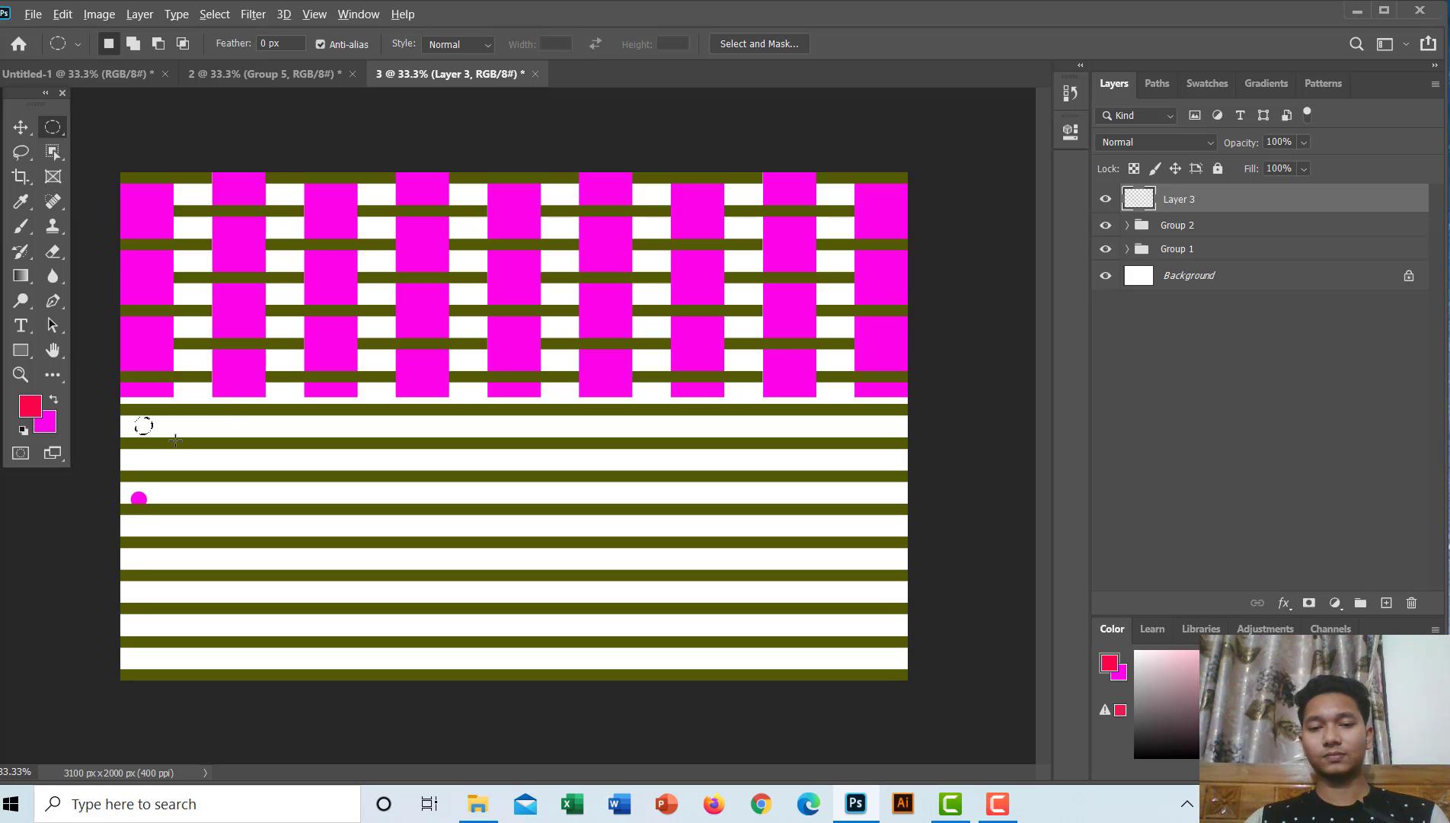
pyautogui.hotkey('alt', 'BackSpace')
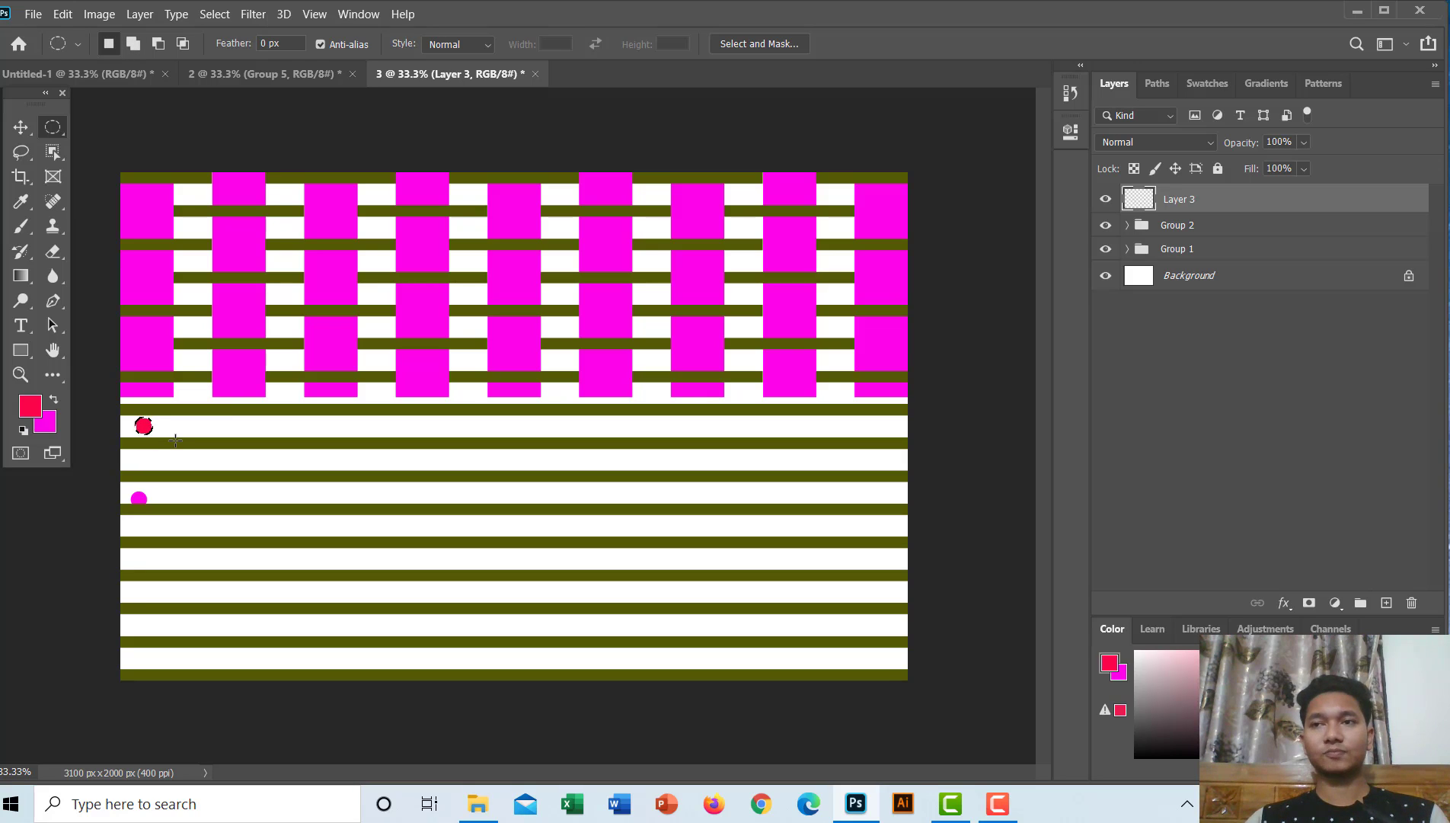
pyautogui.hotkey('ctrl', 'd')
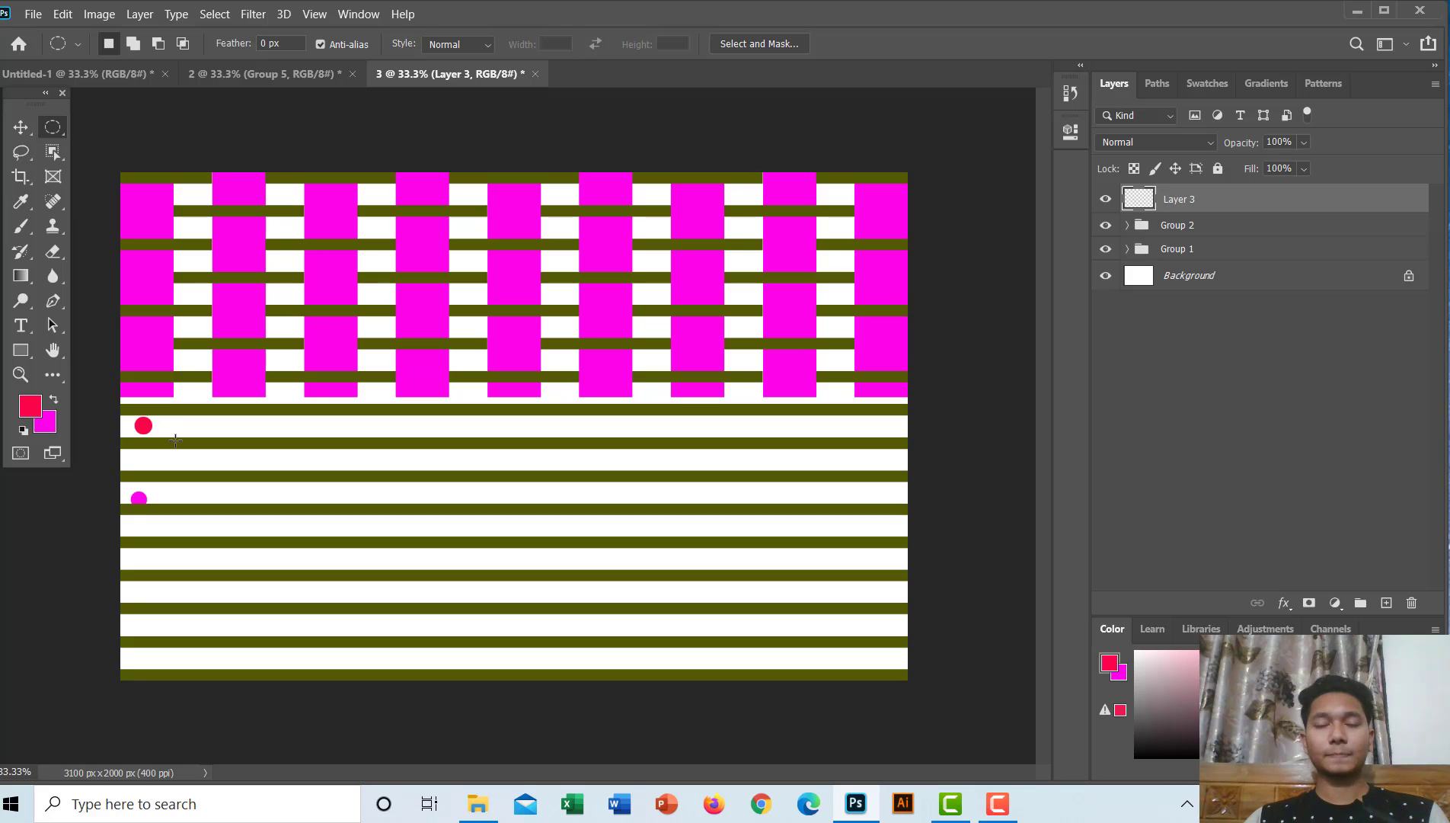
pyautogui.click(21, 127)
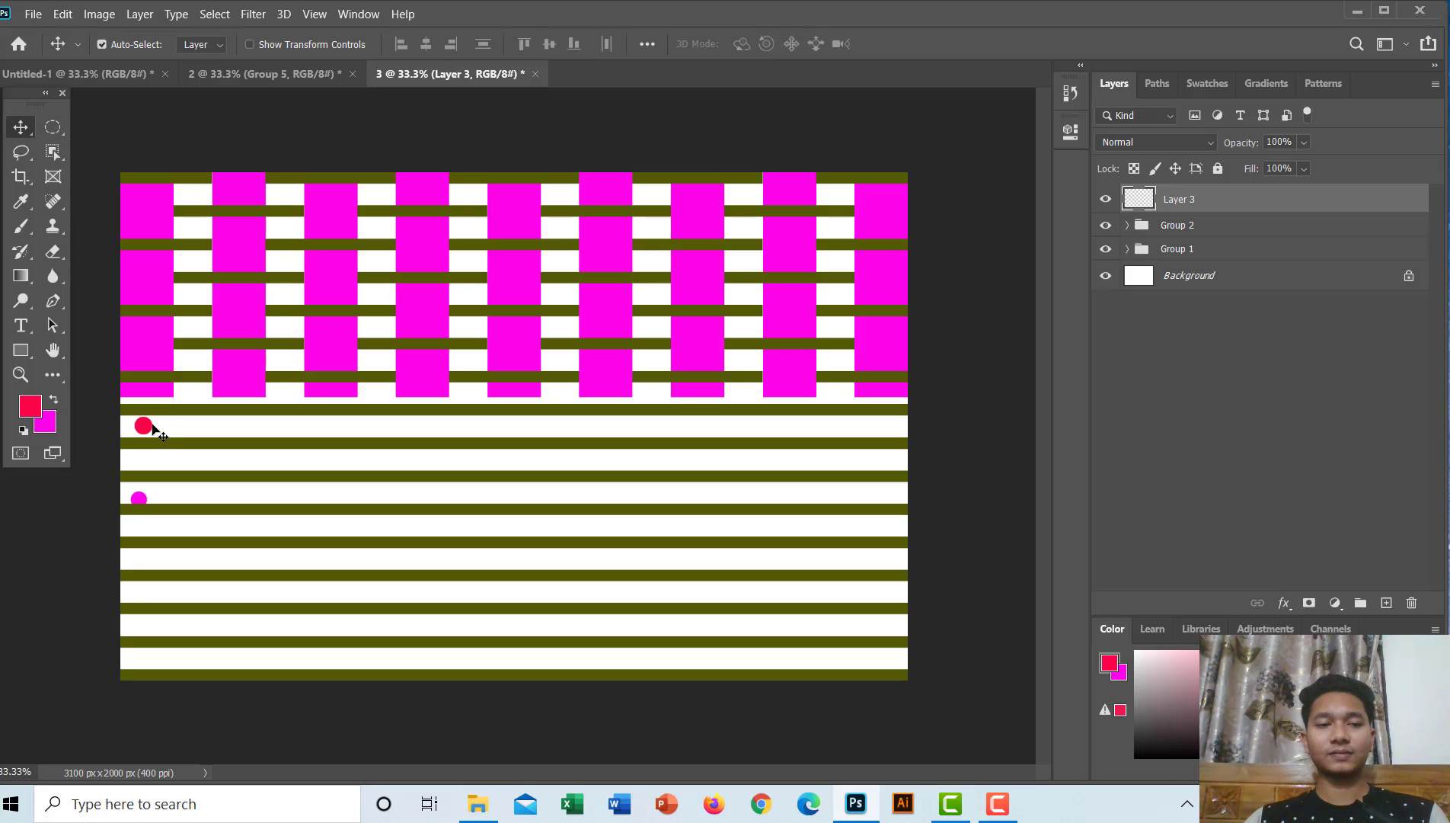
pyautogui.moveTo(142, 428); pyautogui.dragTo(129, 427)
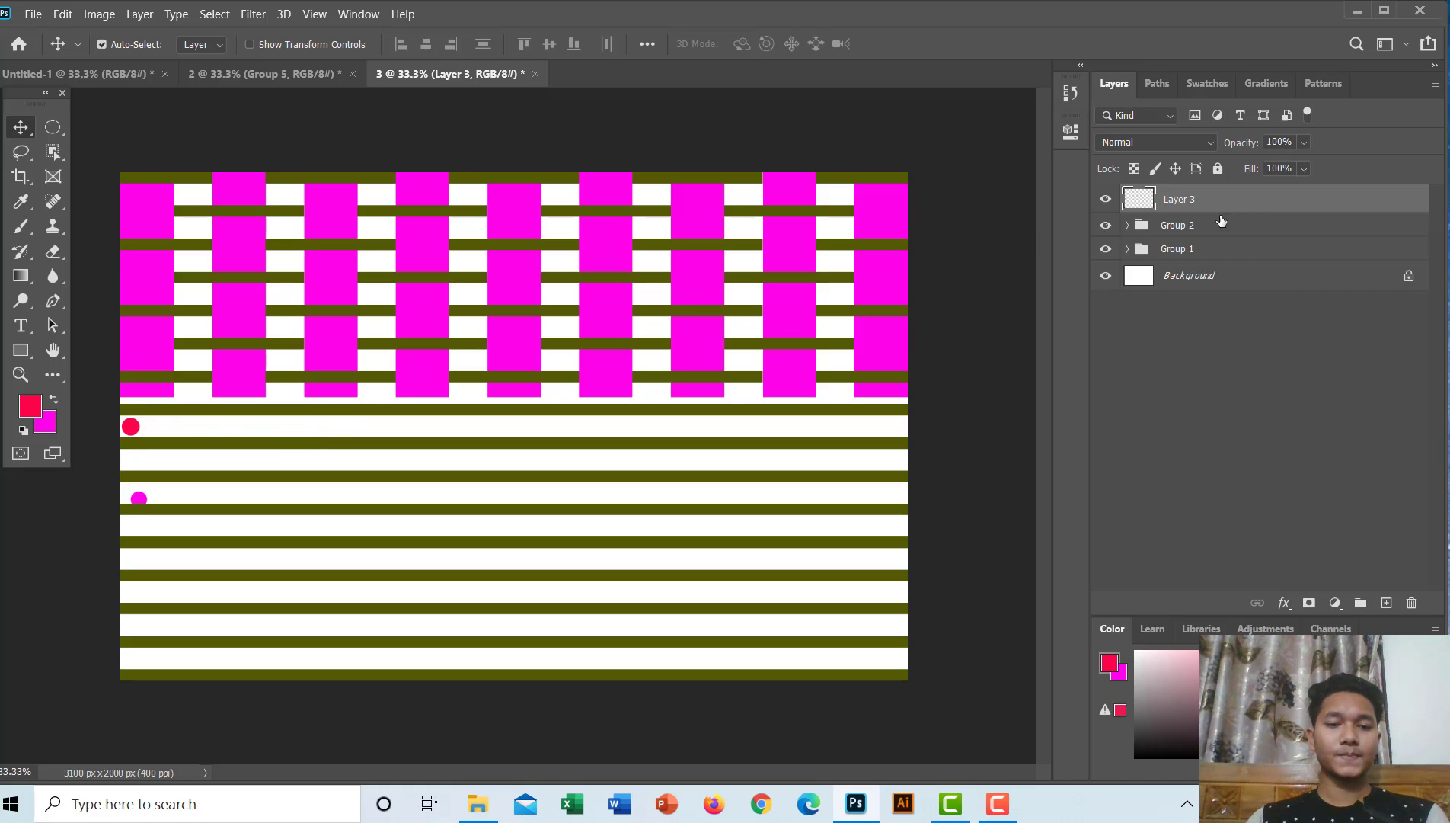
# Duplicate the red circle's layer nine times
pyautogui.hotkey('ctrl', 'j')
pyautogui.hotkey('ctrl', 'j')
pyautogui.hotkey('ctrl', 'j')
pyautogui.hotkey('ctrl', 'j')
pyautogui.hotkey('ctrl', 'j')
pyautogui.hotkey('ctrl', 'j')
pyautogui.hotkey('ctrl', 'j')
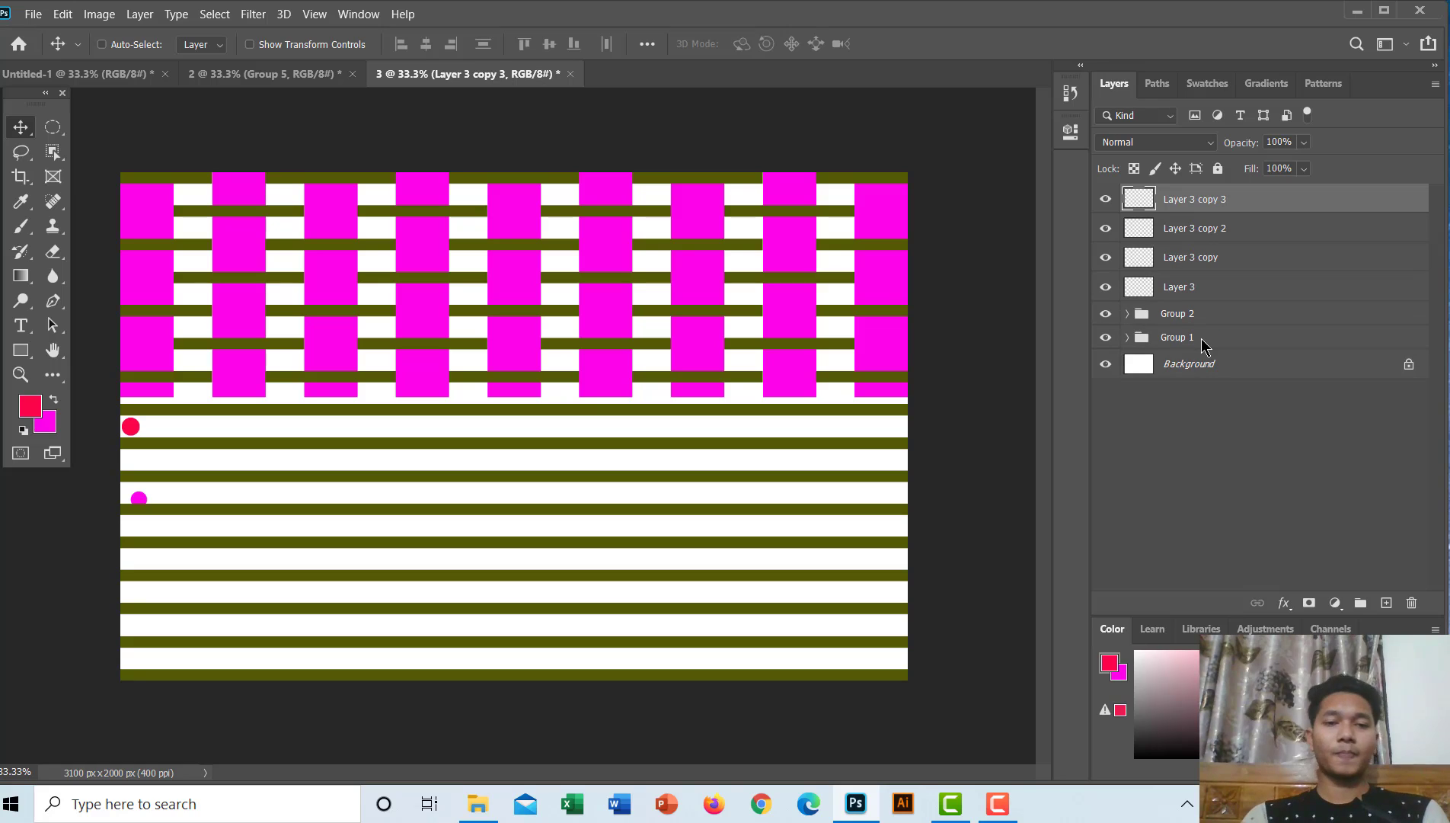
pyautogui.hotkey('ctrl', 'j')
pyautogui.hotkey('ctrl', 'j')
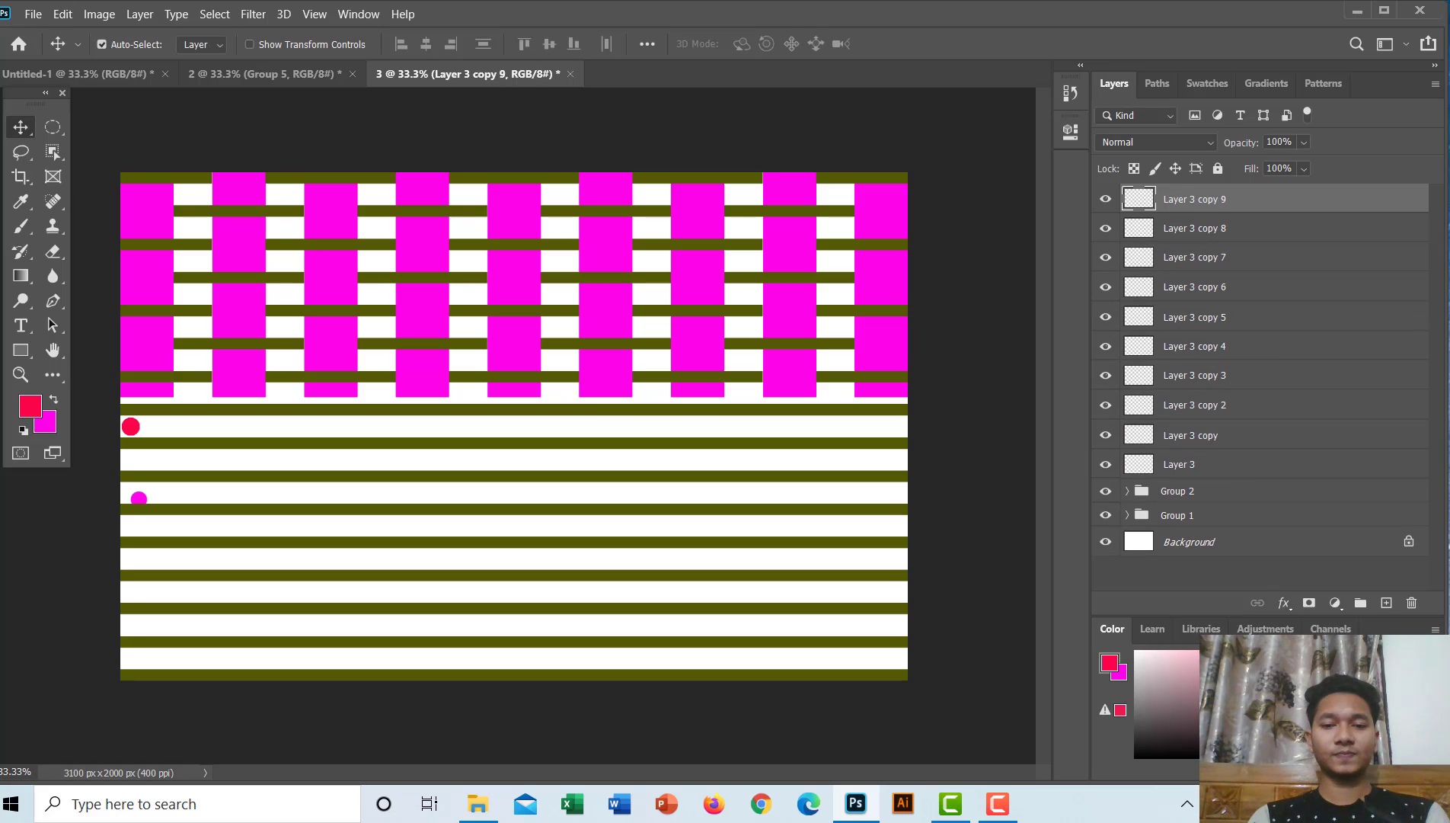
# Move the topmost circle copy to the right end of the band and distribute all ten circles evenly across it
pyautogui.moveTo(130, 428); pyautogui.dragTo(890, 435)
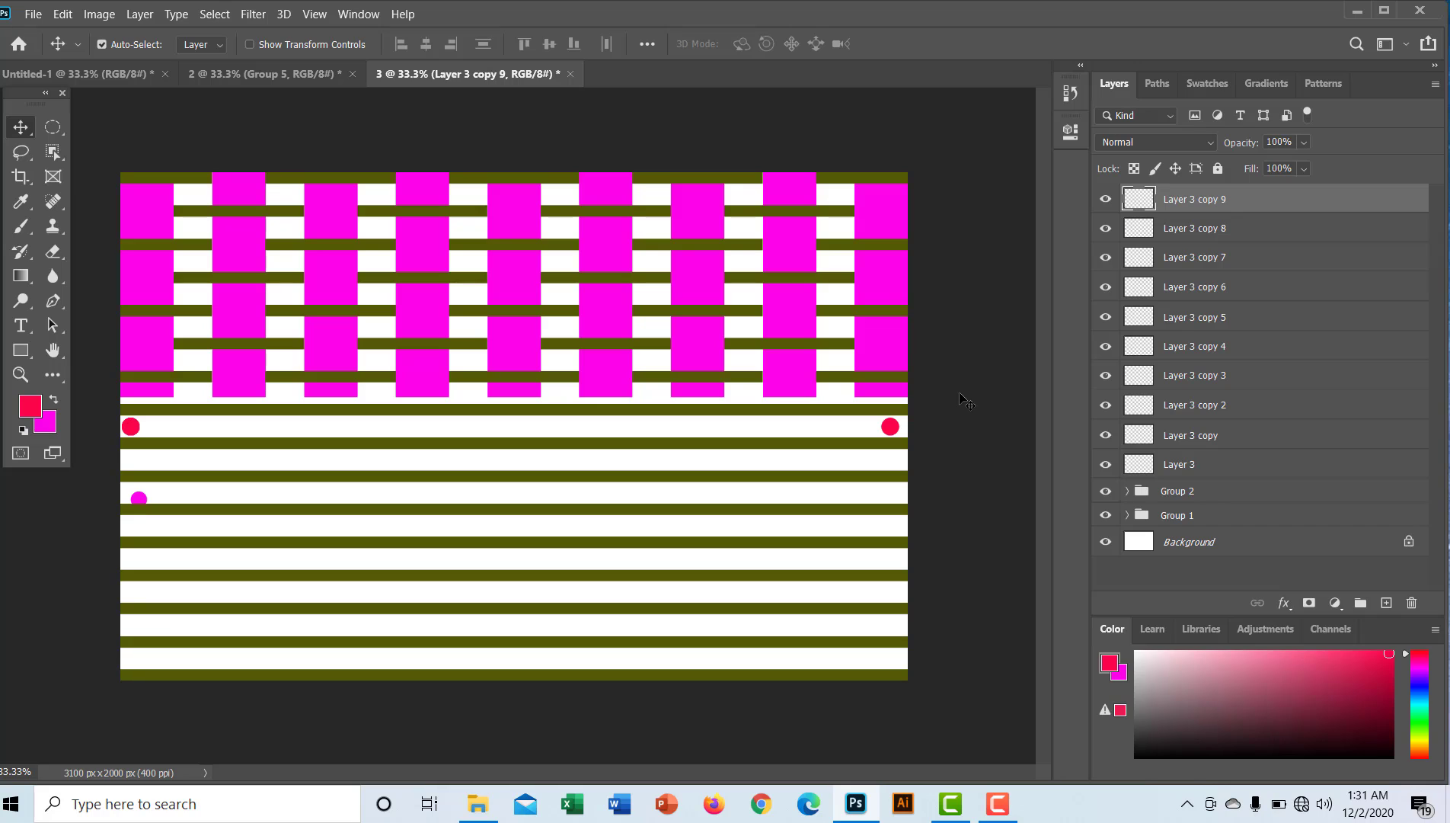
pyautogui.keyDown('shift'); pyautogui.click(1171, 472); pyautogui.keyUp('shift')
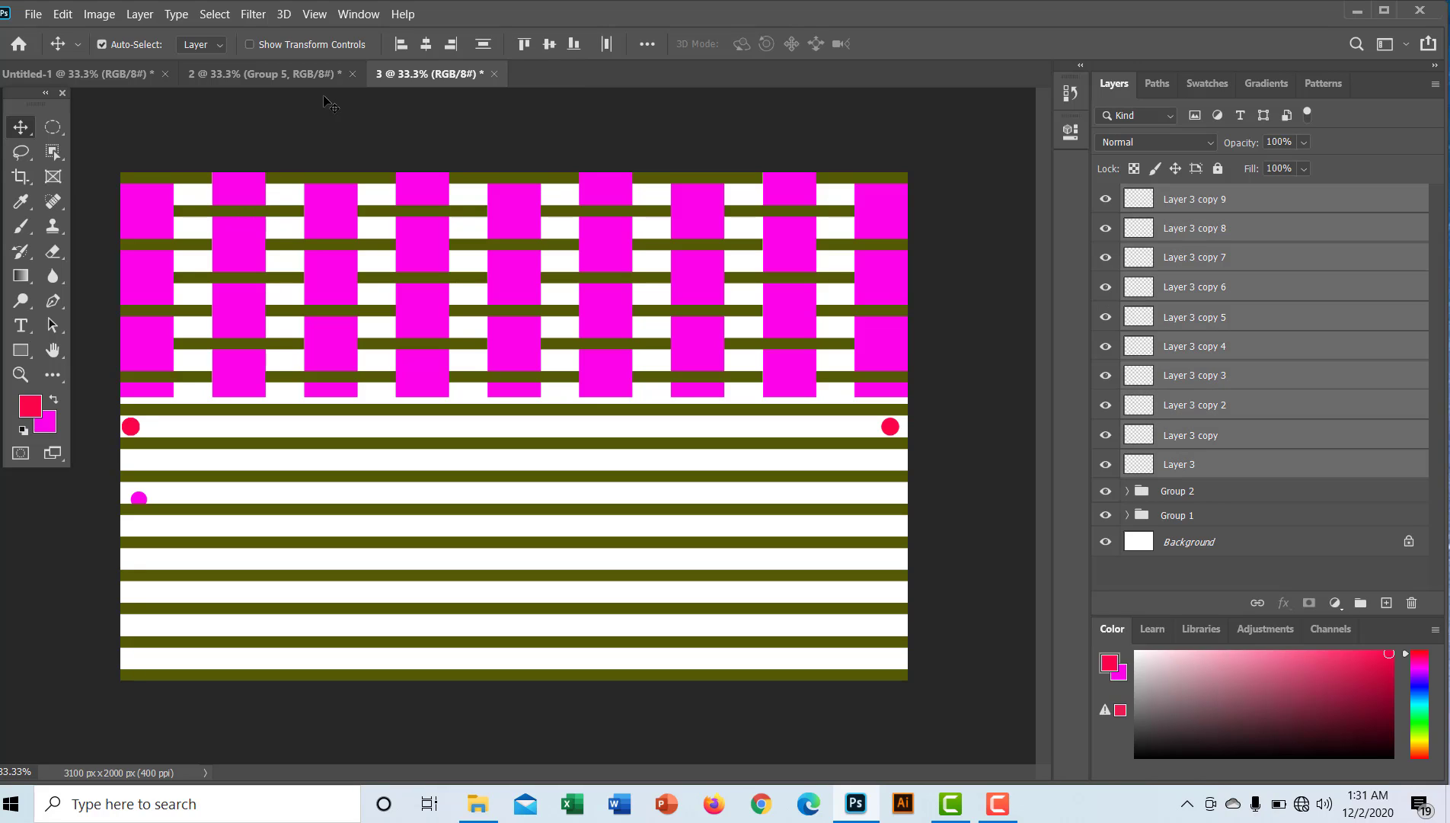
pyautogui.click(605, 44)
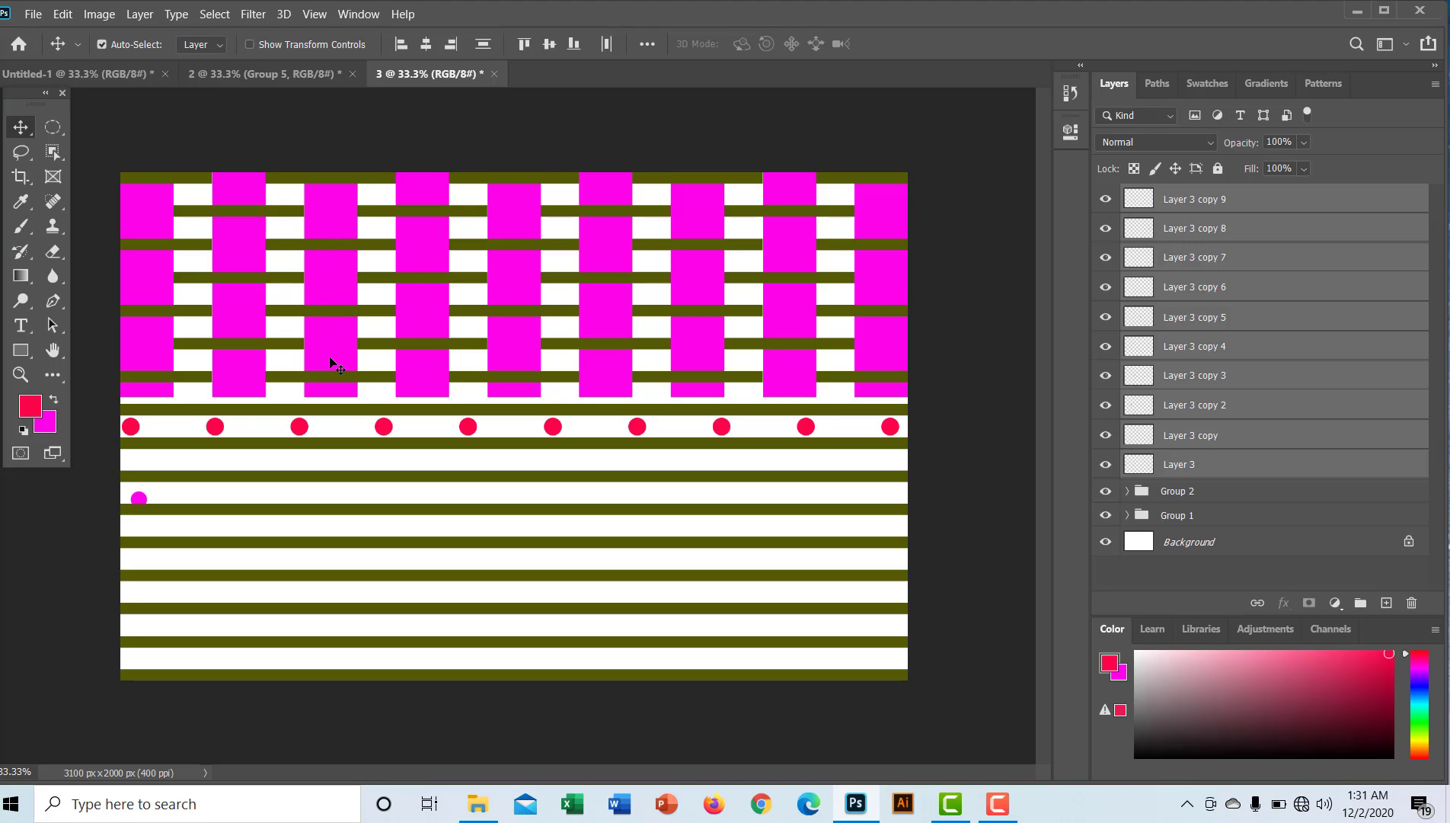
# Duplicate the circle at the right end and move the copy straight down into the third white band below the weave
pyautogui.click(1217, 200)
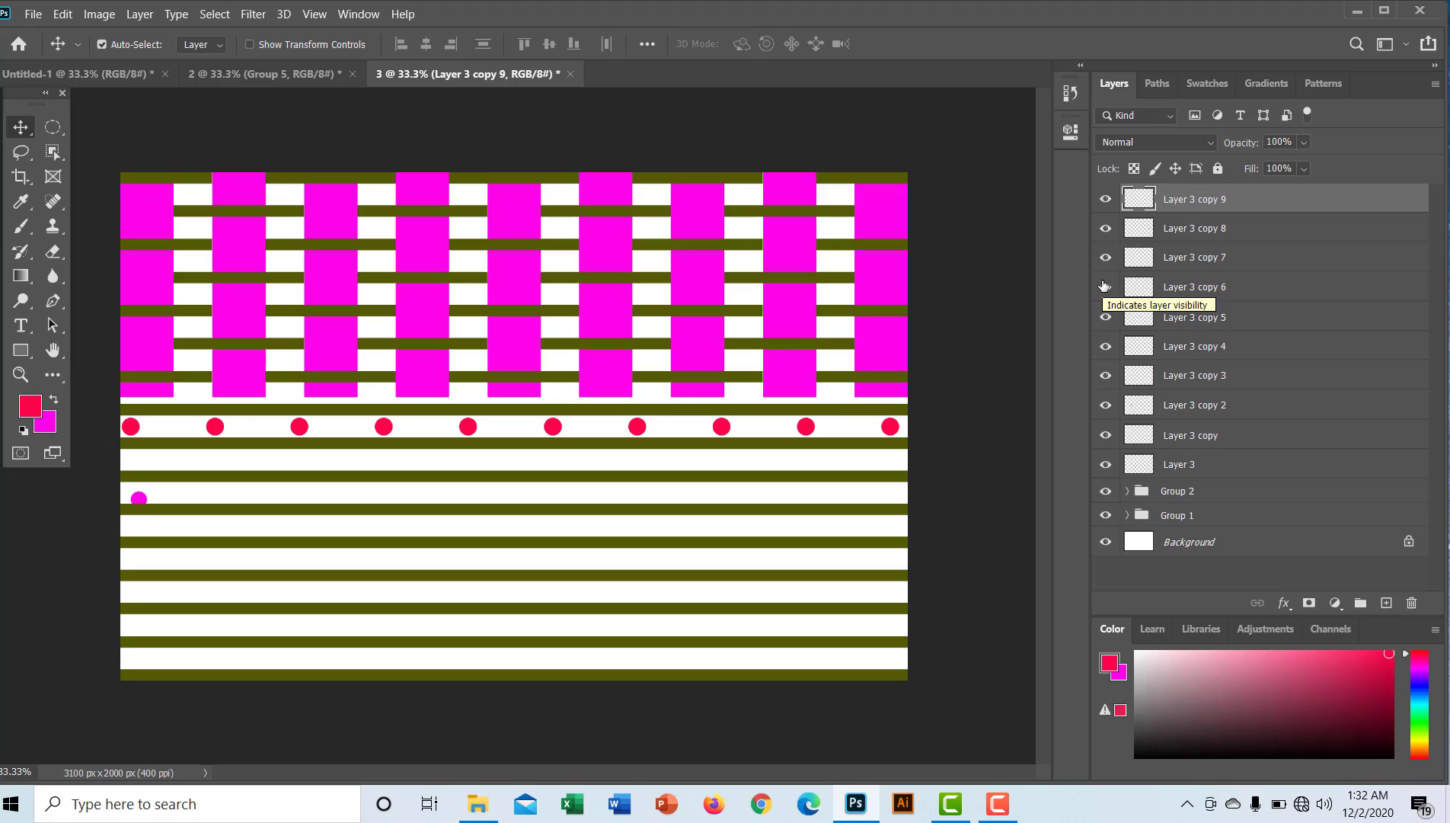
pyautogui.press('ctrl')
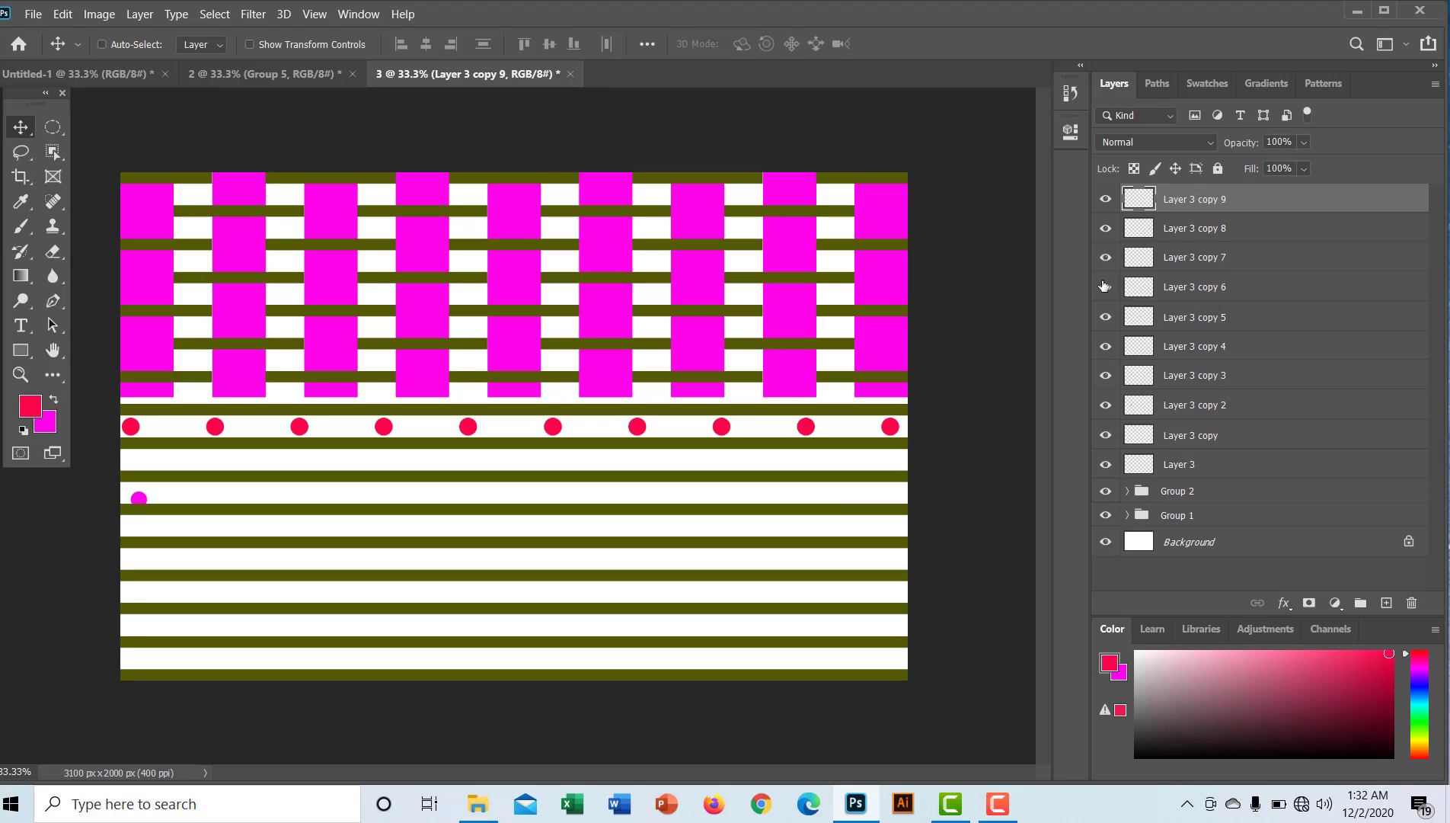
pyautogui.hotkey('ctrl', 'j')
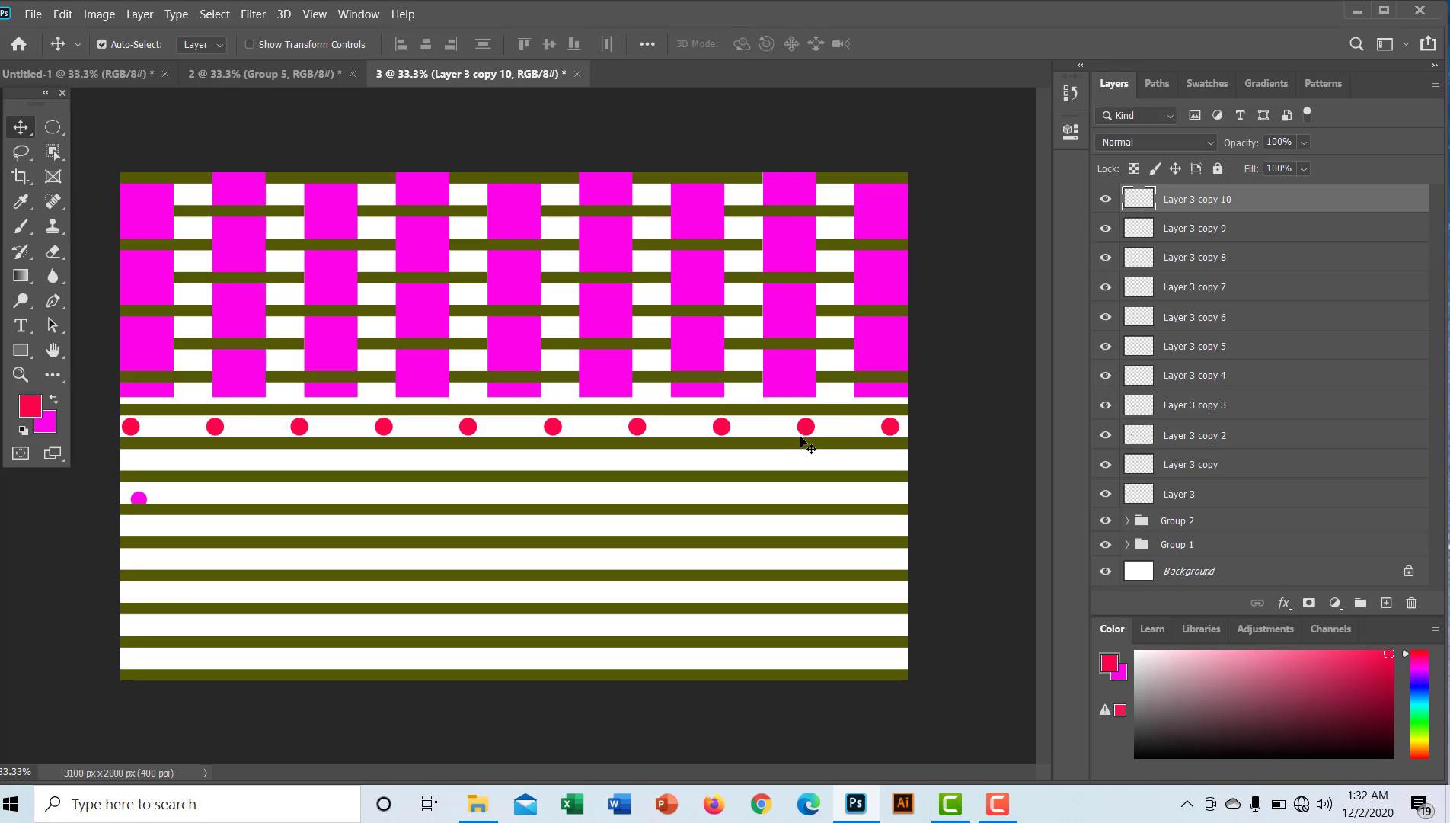
pyautogui.moveTo(879, 431); pyautogui.dragTo(887, 492)
# Duplicate the circle in the third white band ten times
pyautogui.hotkey('ctrl', 'j')
pyautogui.hotkey('ctrl', 'j')
pyautogui.hotkey('ctrl', 'j')
pyautogui.hotkey('ctrl', 'j')
pyautogui.hotkey('ctrl', 'j')
pyautogui.hotkey('ctrl', 'j')
pyautogui.hotkey('ctrl', 'j')
pyautogui.hotkey('ctrl', 'j')
pyautogui.hotkey('ctrl', 'j')
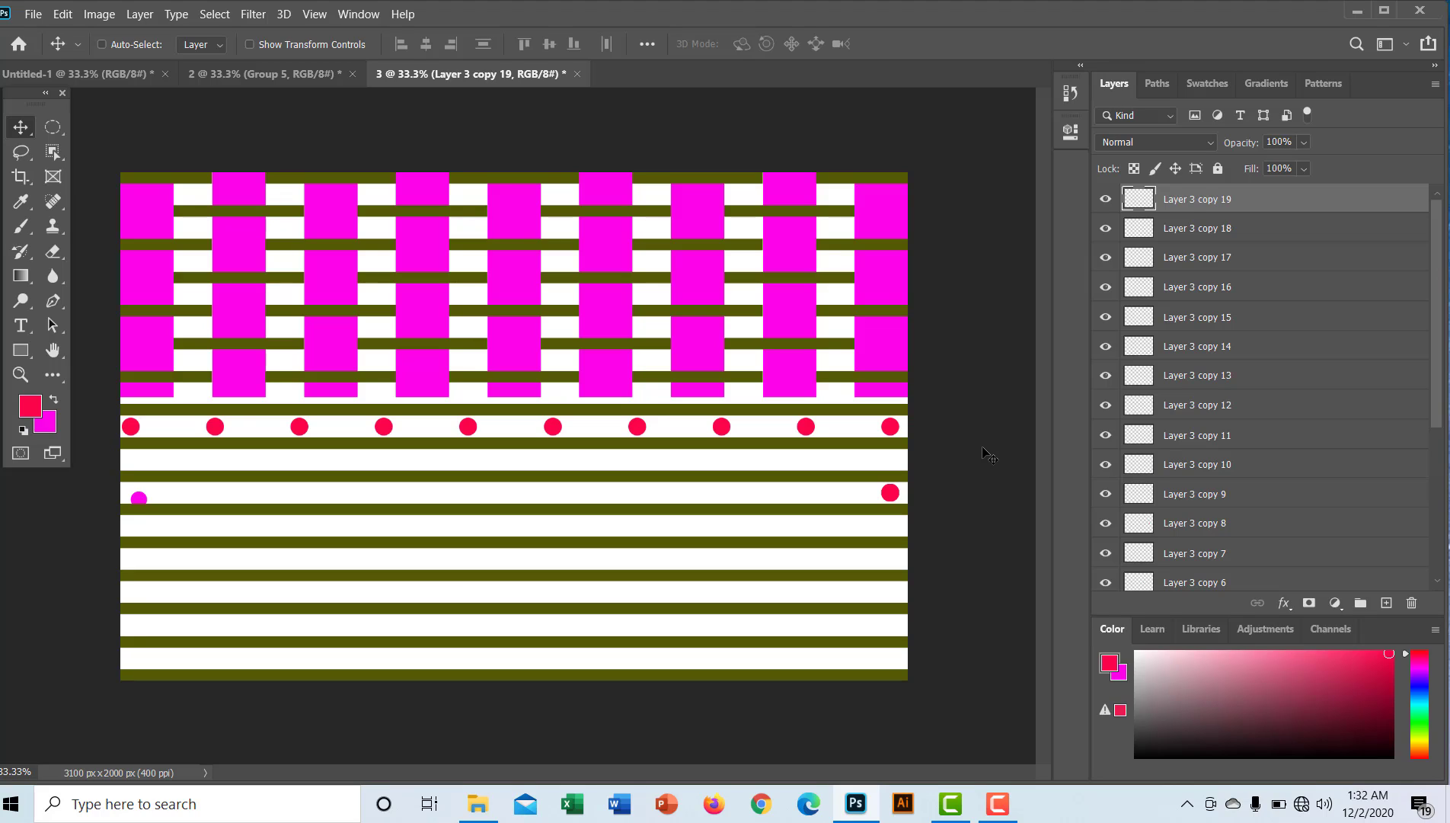
pyautogui.hotkey('ctrl', 'j')
# Move the topmost circle copy to the left end of the third white band and distribute all eleven circles evenly across it
pyautogui.moveTo(890, 493); pyautogui.dragTo(138, 492)
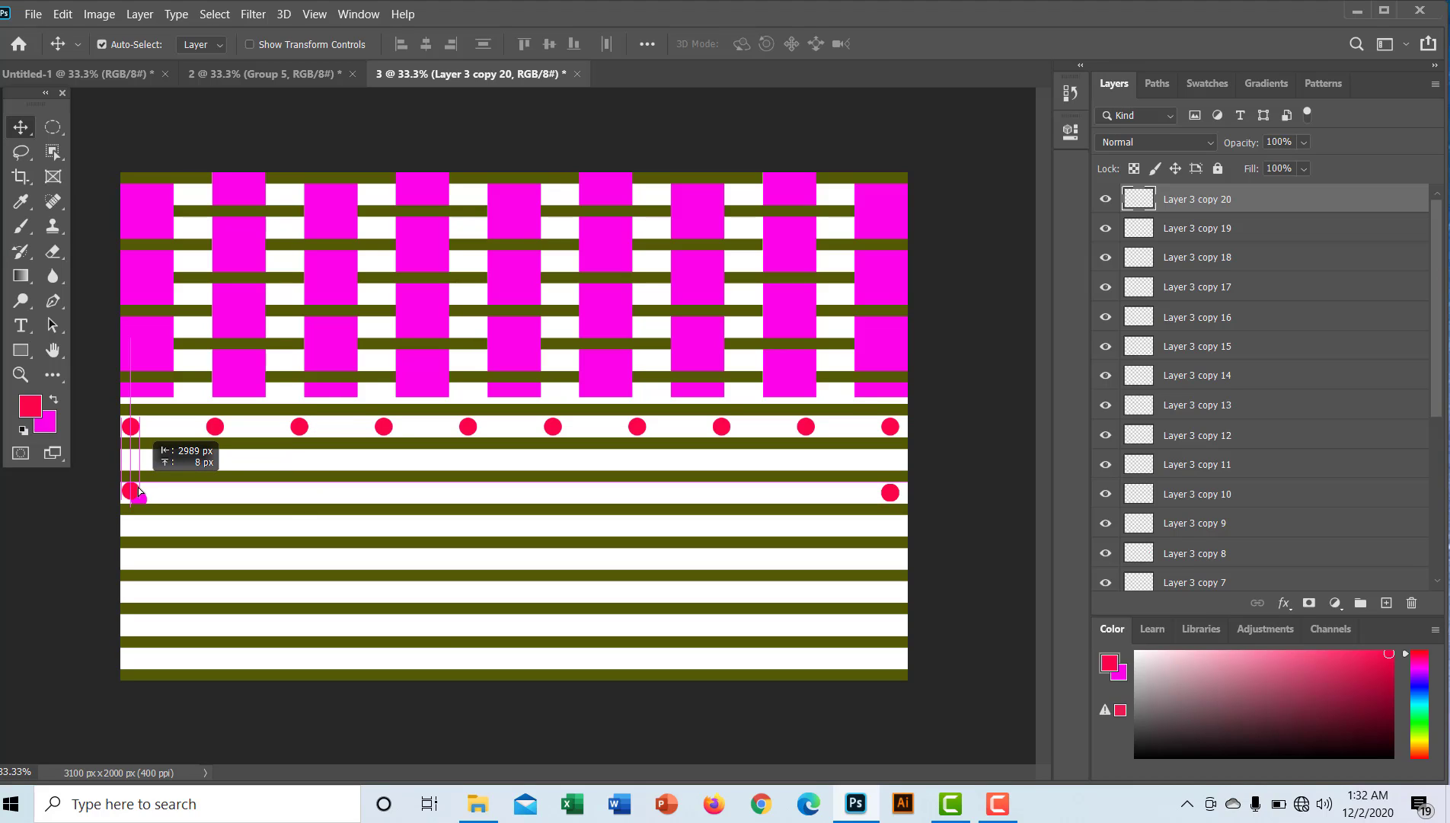
pyautogui.moveTo(138, 495); pyautogui.dragTo(137, 493)
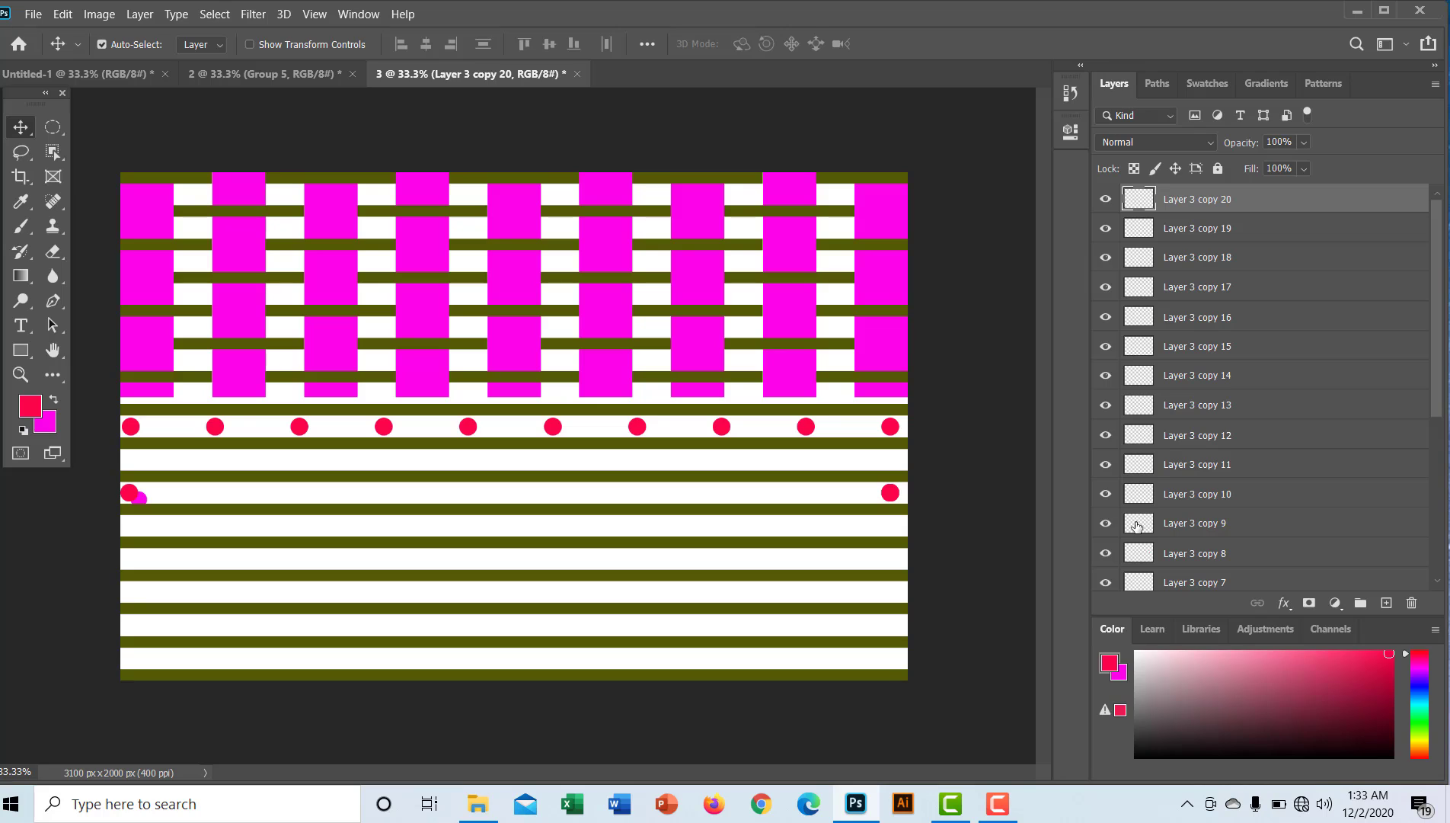
pyautogui.keyDown('shift'); pyautogui.click(1143, 495); pyautogui.keyUp('shift')
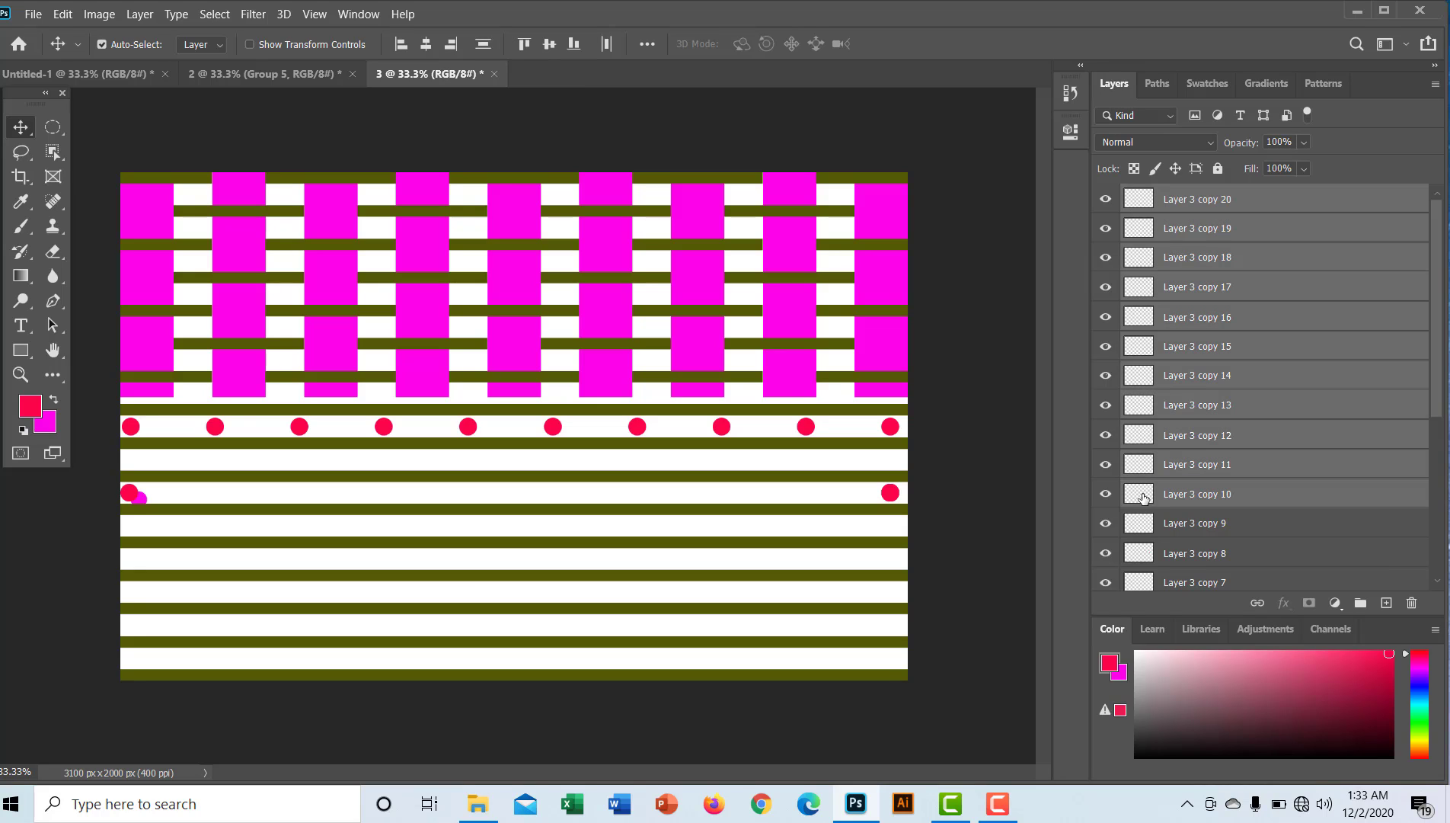
pyautogui.click(612, 43)
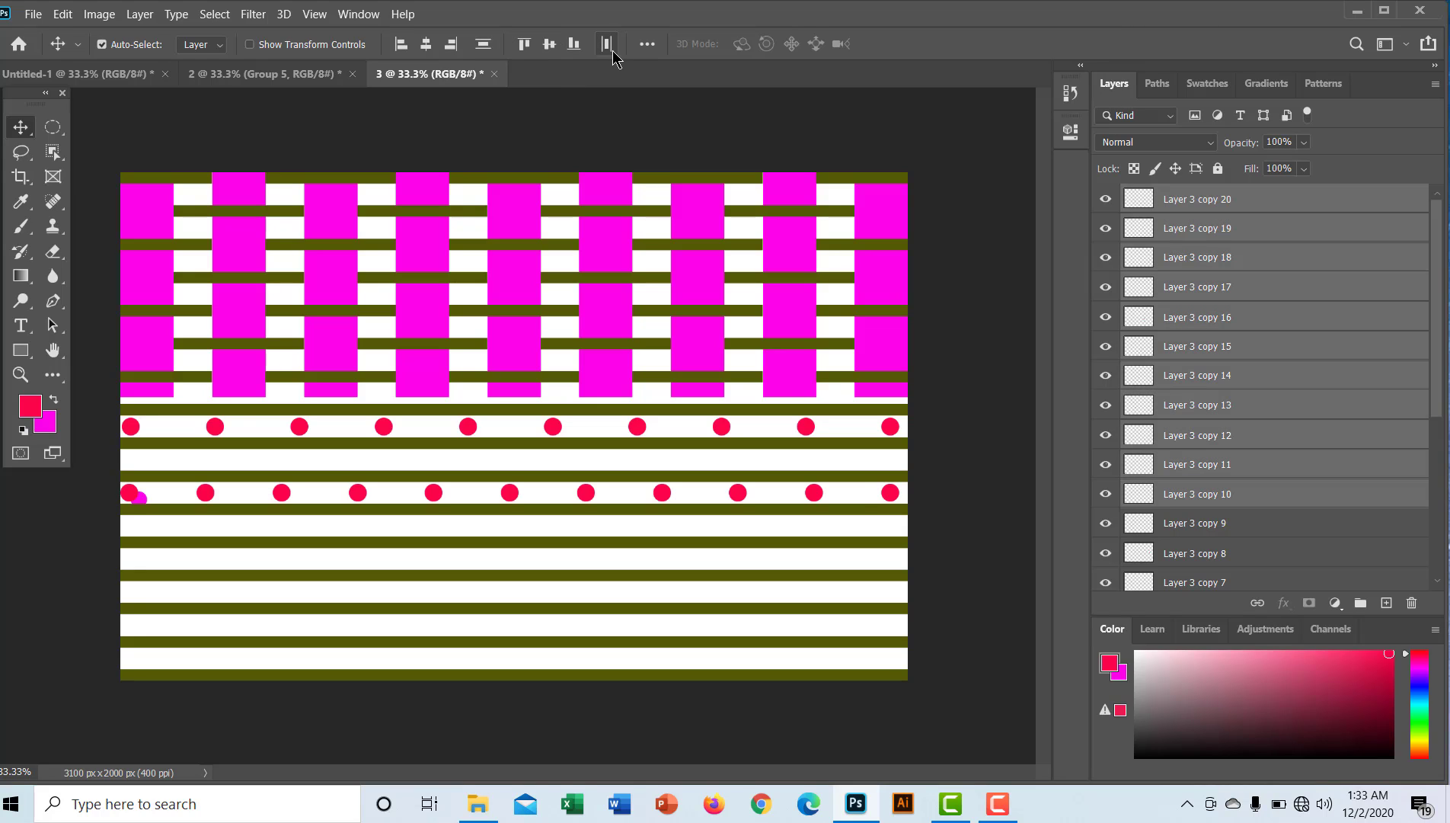
# Group the eleven circle layers of the lower row, and group the ten circle layers of the upper row separately
pyautogui.click(1360, 602)
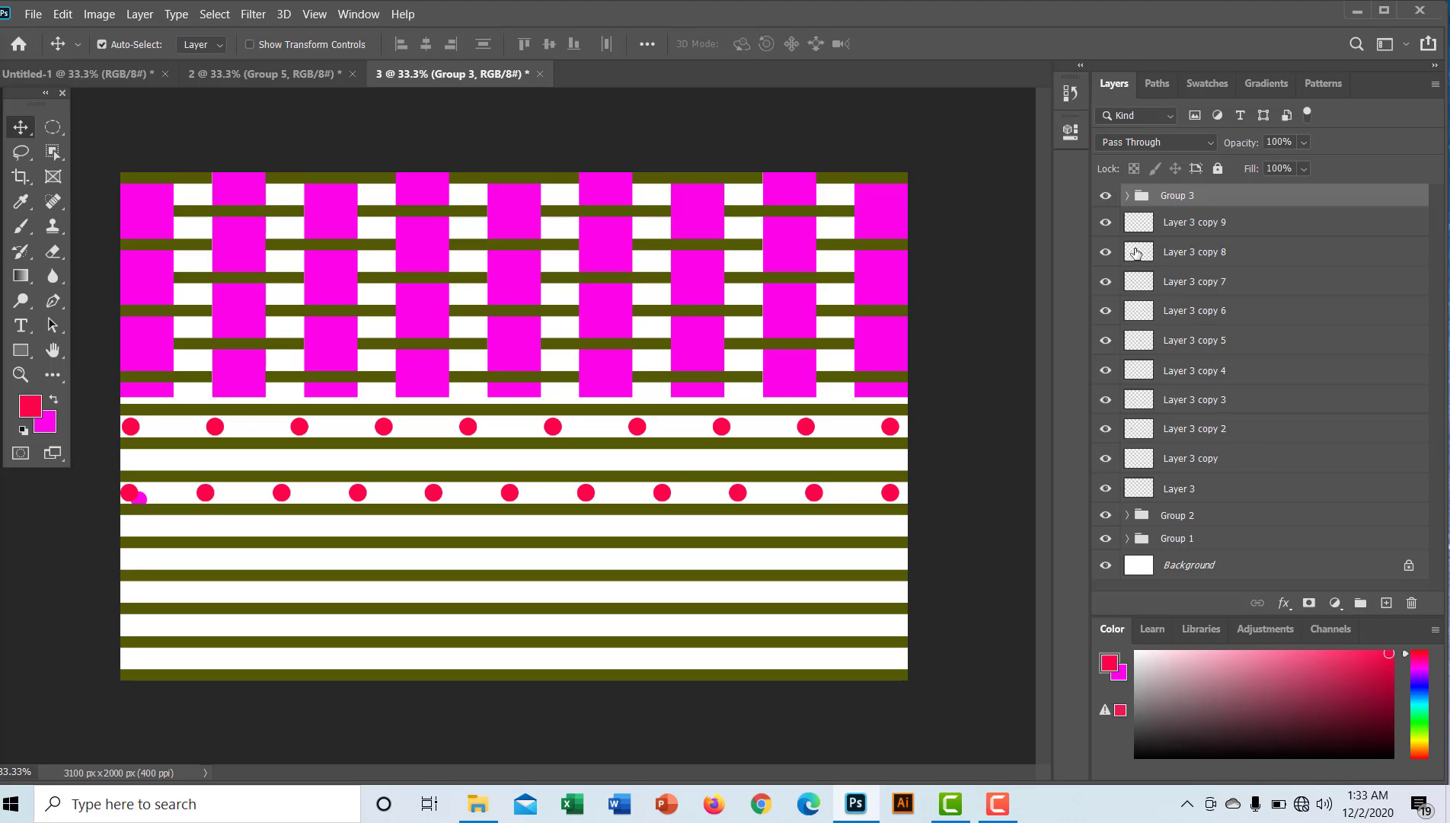
pyautogui.click(1135, 222)
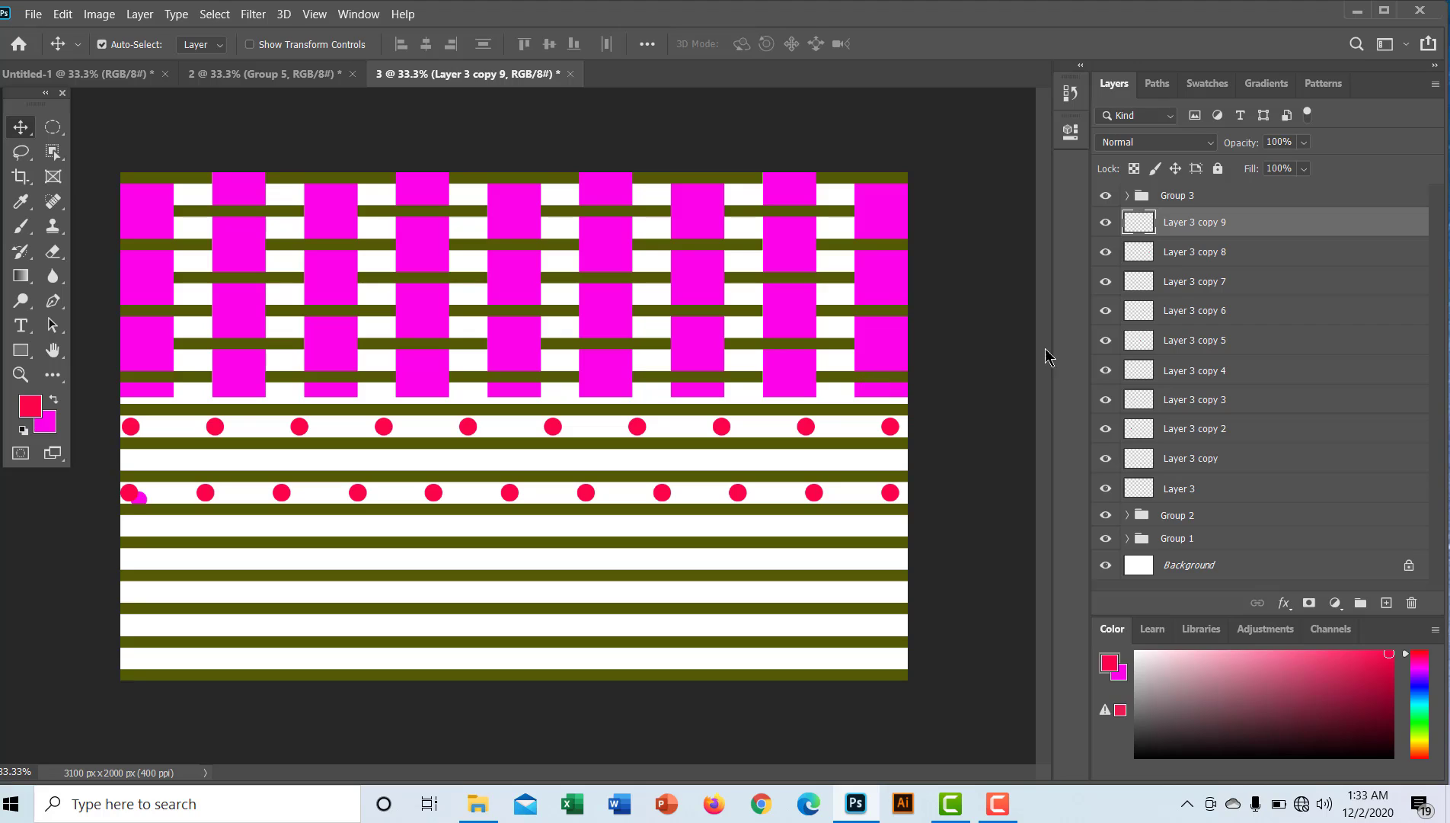
pyautogui.keyDown('shift'); pyautogui.click(1205, 489); pyautogui.keyUp('shift')
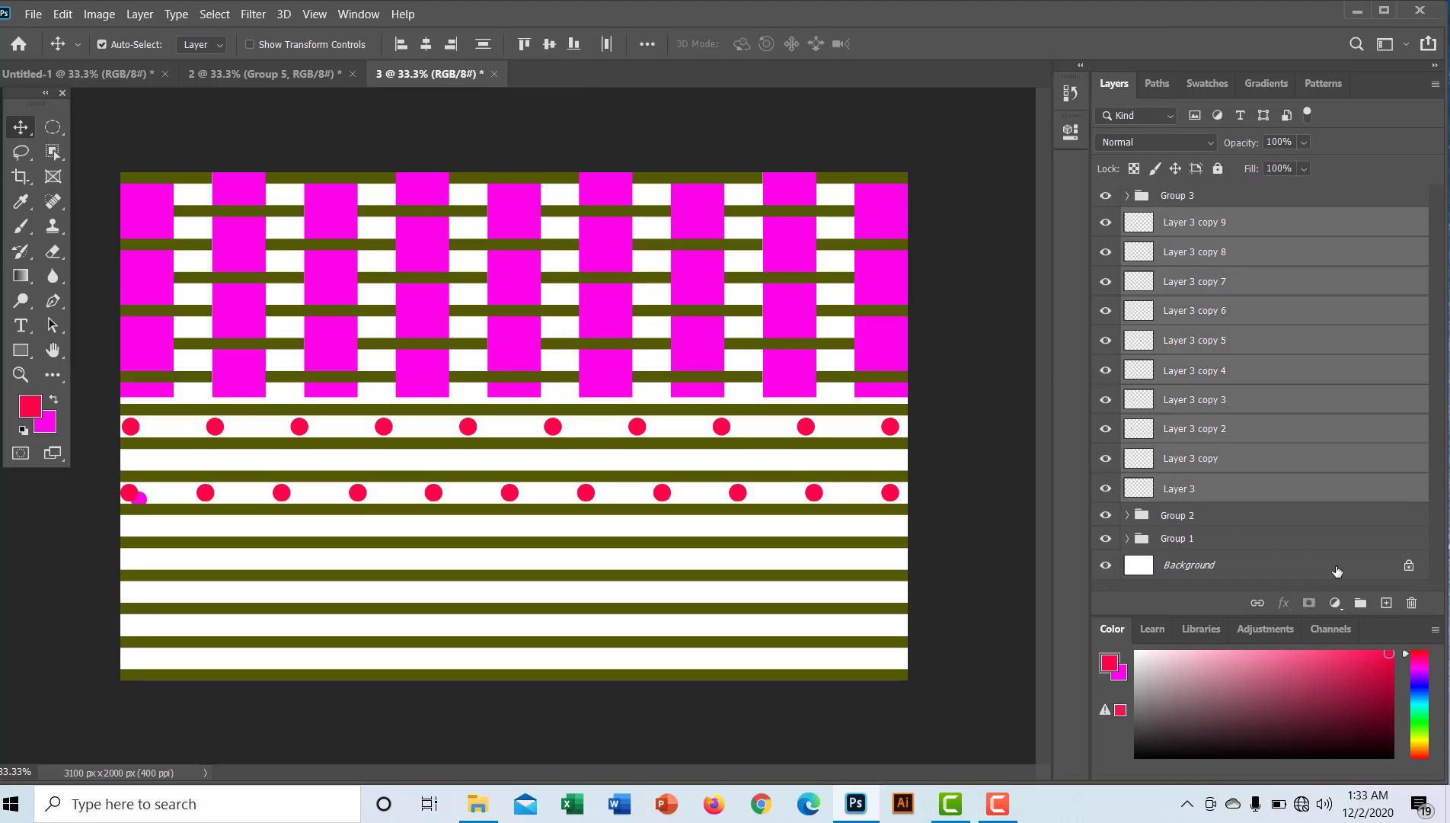
pyautogui.click(1360, 604)
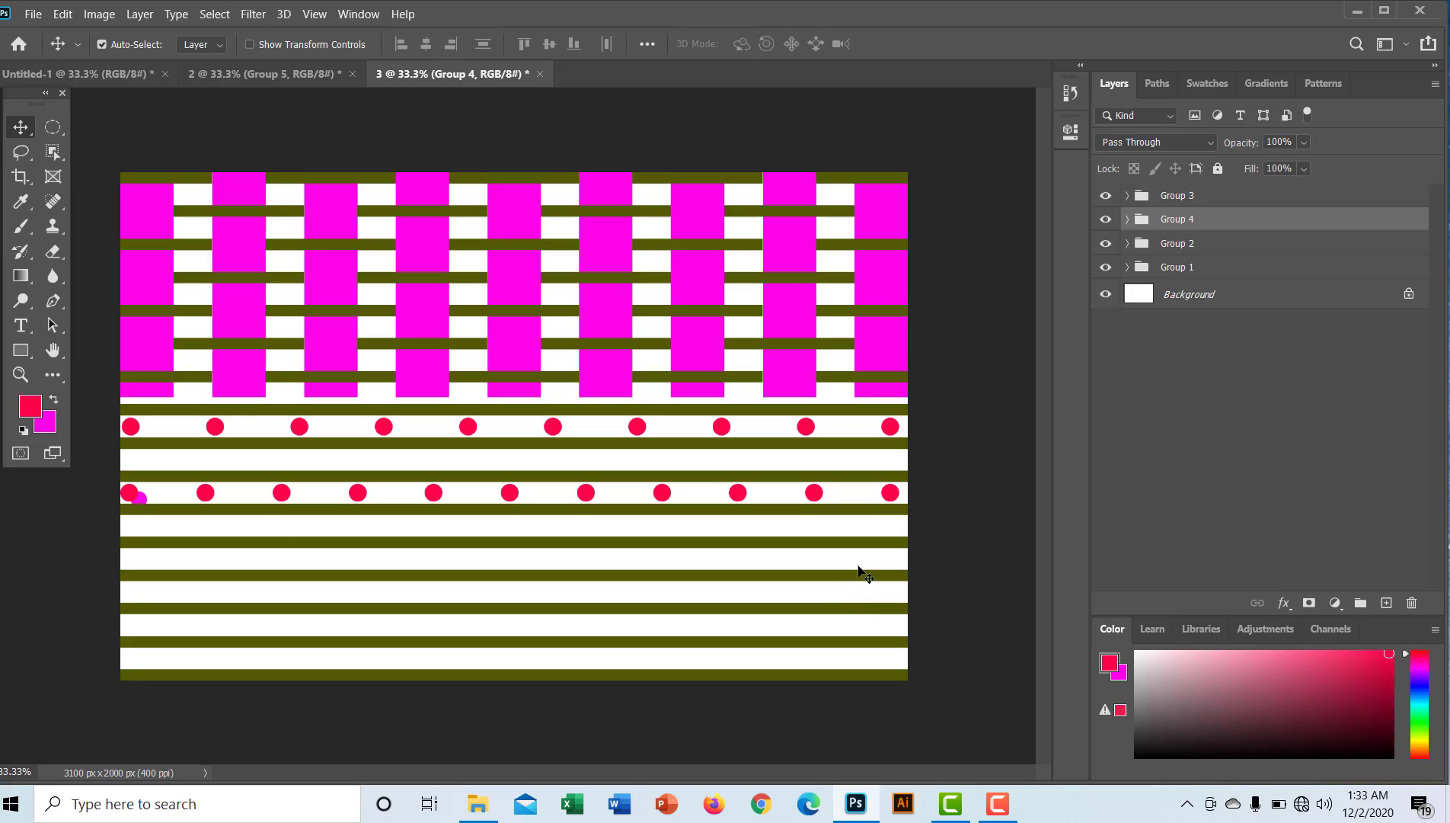
pyautogui.moveTo(998, 802)
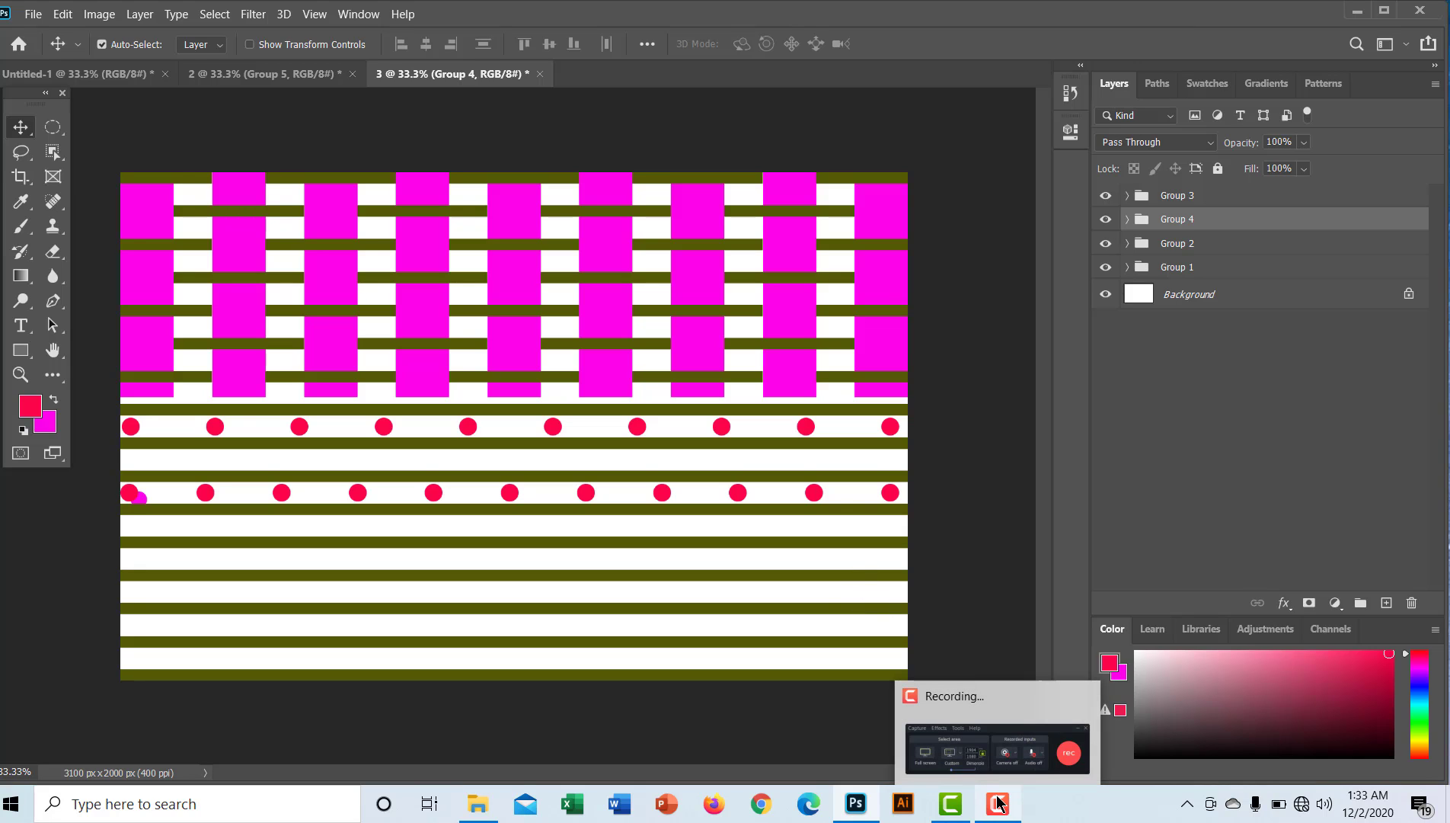
pyautogui.click(1000, 802)
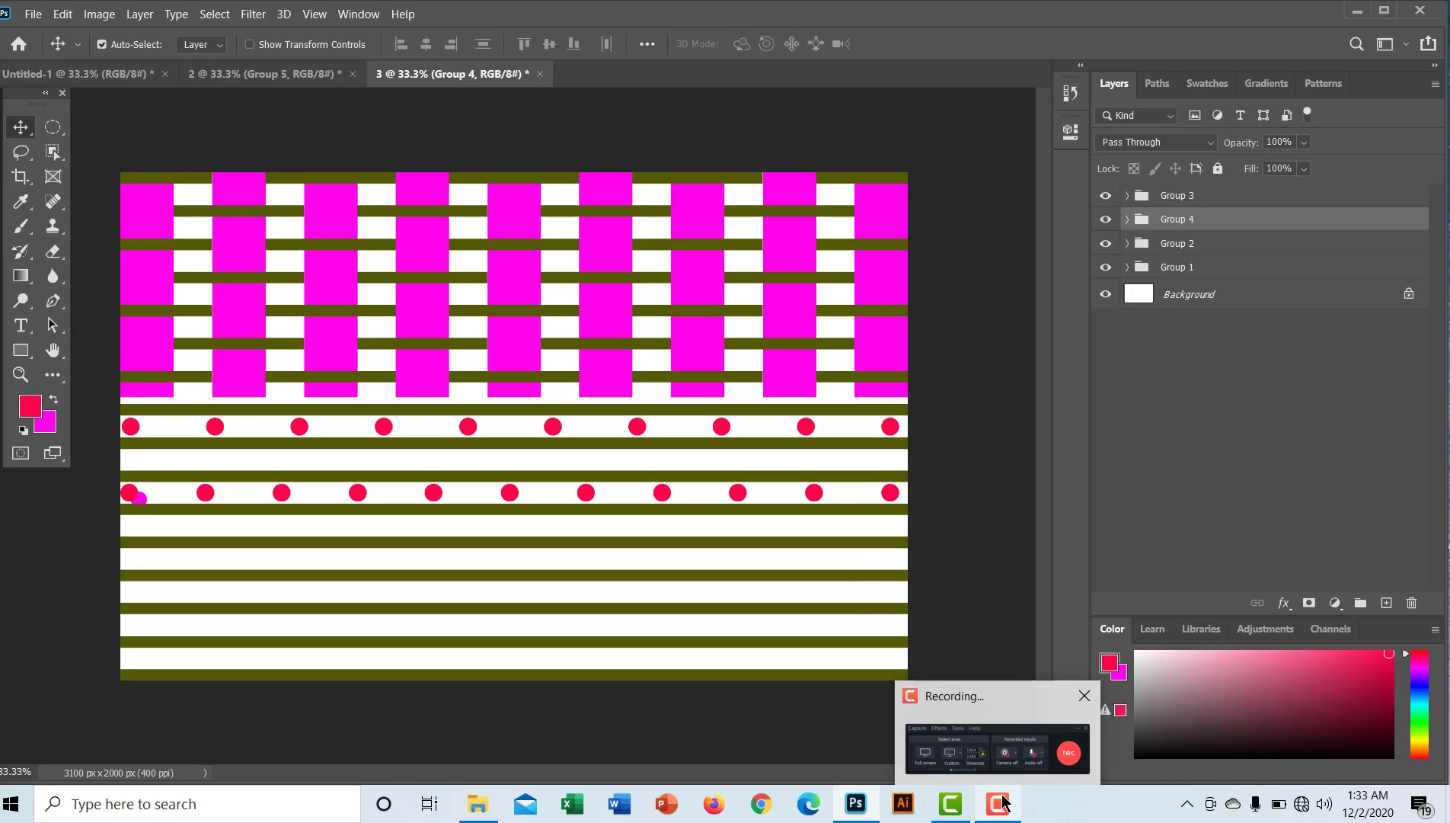